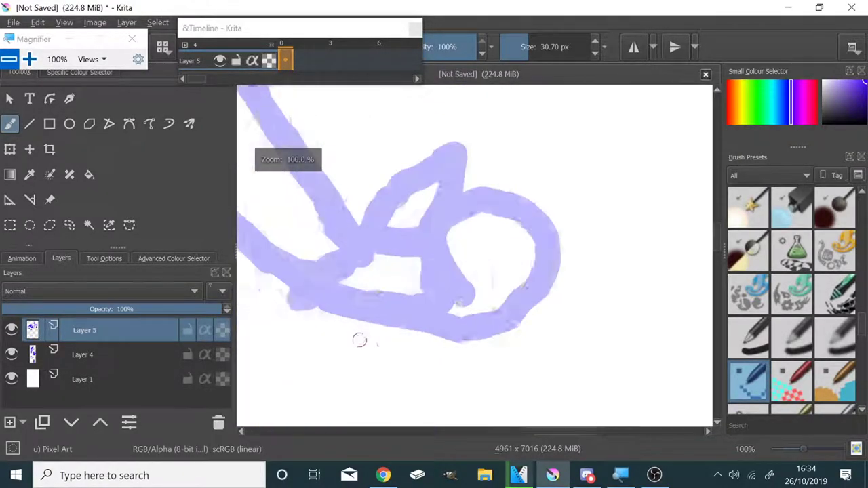
- Trace darker blue lines over the sketched loop, redoing the oversized loop stroke
{"action": "left_click_drag", "start_coordinate": [354, 185], "coordinate": [453, 189]}
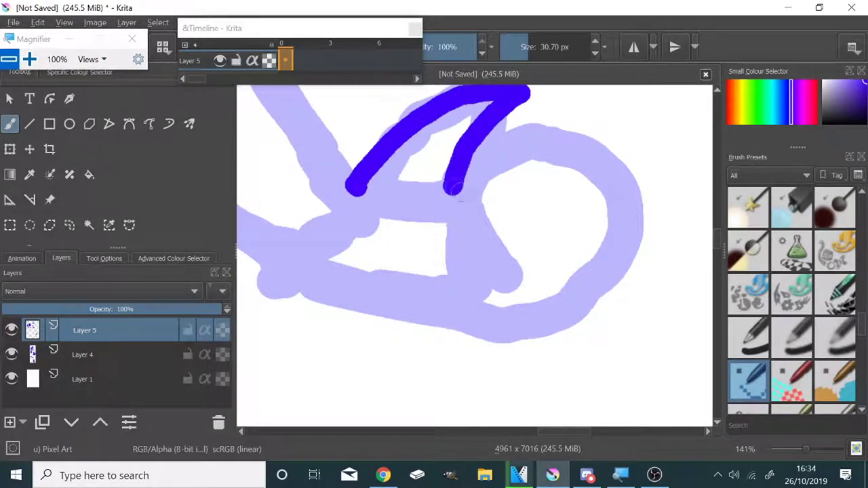
{"action": "mouse_move", "coordinate": [492, 270]}
{"action": "left_mouse_down"}
{"action": "mouse_move", "coordinate": [604, 254]}
{"action": "mouse_move", "coordinate": [325, 259]}
{"action": "left_mouse_up"}
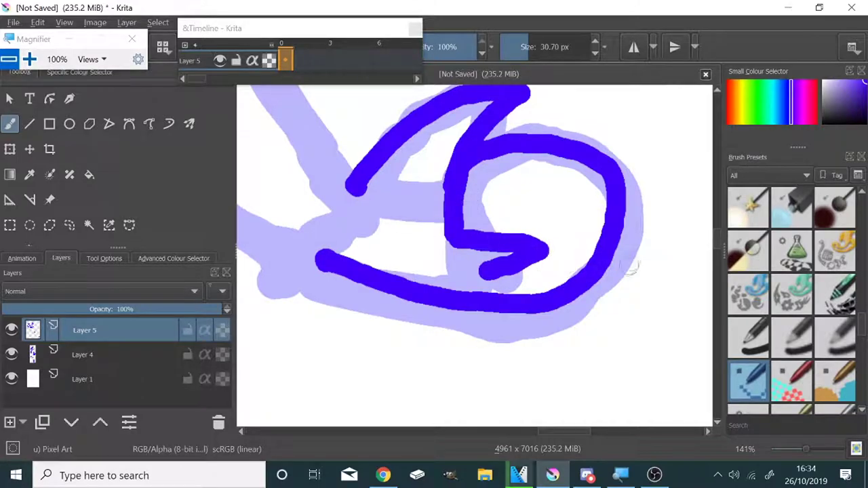
{"action": "key", "text": "ctrl+z"}
{"action": "mouse_move", "coordinate": [461, 170]}
{"action": "left_mouse_down"}
{"action": "mouse_move", "coordinate": [465, 248]}
{"action": "mouse_move", "coordinate": [558, 273]}
{"action": "left_mouse_up"}
{"action": "mouse_move", "coordinate": [481, 139]}
{"action": "left_mouse_down"}
{"action": "mouse_move", "coordinate": [590, 284]}
{"action": "mouse_move", "coordinate": [439, 311]}
{"action": "left_mouse_up"}
{"action": "left_click_drag", "start_coordinate": [602, 246], "coordinate": [481, 188]}
{"action": "mouse_move", "coordinate": [625, 213]}
{"action": "left_mouse_down"}
{"action": "mouse_move", "coordinate": [483, 168]}
{"action": "mouse_move", "coordinate": [556, 251]}
{"action": "mouse_move", "coordinate": [502, 265]}
{"action": "mouse_move", "coordinate": [400, 196]}
{"action": "left_mouse_up"}
{"action": "scroll", "coordinate": [542, 261], "scroll_direction": "down", "scroll_amount": 2}
{"action": "scroll", "coordinate": [493, 217], "scroll_direction": "up", "scroll_amount": 1}
- Reinforce the leg lines and trace the foot sketch in dark blue
{"action": "left_click_drag", "start_coordinate": [486, 227], "coordinate": [461, 322]}
{"action": "mouse_move", "coordinate": [453, 214]}
{"action": "left_mouse_down"}
{"action": "mouse_move", "coordinate": [439, 312]}
{"action": "mouse_move", "coordinate": [416, 301]}
{"action": "left_mouse_up"}
{"action": "scroll", "coordinate": [474, 257], "scroll_direction": "down", "scroll_amount": 3}
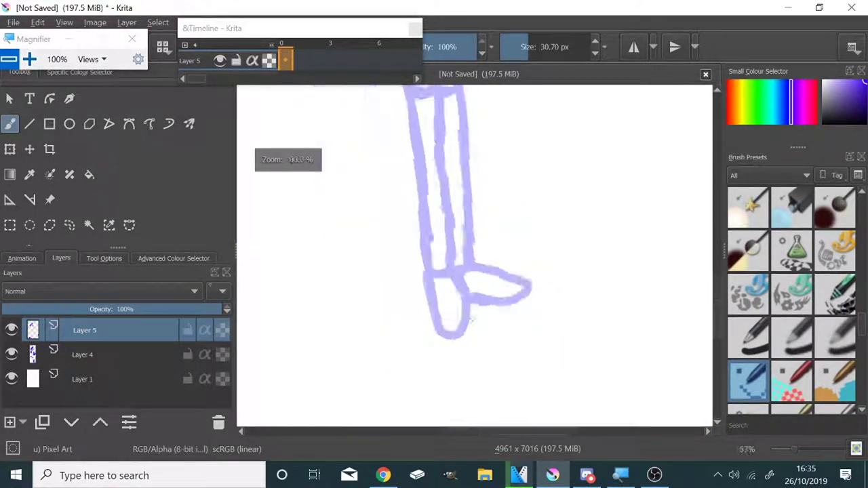
{"action": "scroll", "coordinate": [441, 203], "scroll_direction": "up", "scroll_amount": 3}
{"action": "mouse_move", "coordinate": [370, 126]}
{"action": "left_mouse_down"}
{"action": "mouse_move", "coordinate": [371, 166]}
{"action": "mouse_move", "coordinate": [445, 133]}
{"action": "left_mouse_up"}
{"action": "mouse_move", "coordinate": [494, 107]}
{"action": "left_mouse_down"}
{"action": "mouse_move", "coordinate": [658, 151]}
{"action": "mouse_move", "coordinate": [481, 194]}
{"action": "left_mouse_up"}
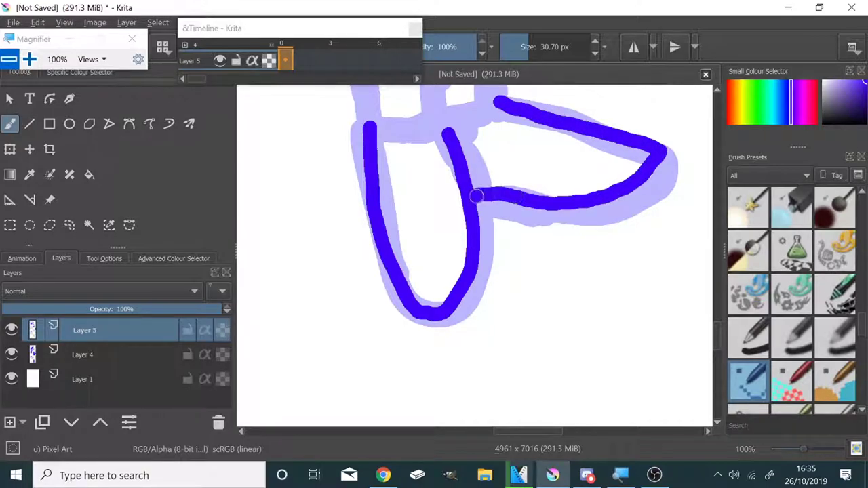
- Fade Layer 5's opacity and add a new empty Layer 6 above it
{"action": "scroll", "coordinate": [481, 194], "scroll_direction": "down", "scroll_amount": 10}
{"action": "scroll", "coordinate": [481, 194], "scroll_direction": "up", "scroll_amount": 5}
{"action": "left_click_drag", "start_coordinate": [217, 309], "coordinate": [88, 309]}
{"action": "key", "text": "Insert"}
- Switch to red with a smaller brush and draw the hair line down the left cheek
{"action": "left_click", "coordinate": [817, 102]}
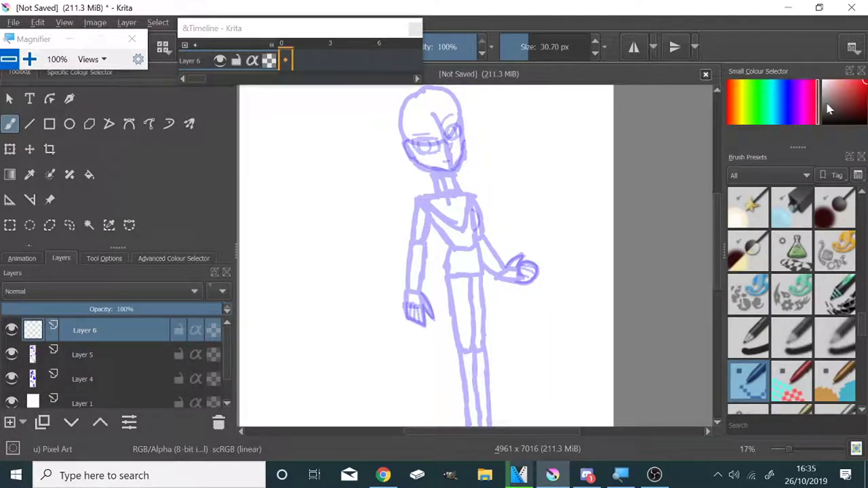
{"action": "key", "text": "bracketleft"}
{"action": "scroll", "coordinate": [427, 109], "scroll_direction": "up", "scroll_amount": 6}
{"action": "scroll", "coordinate": [427, 109], "scroll_direction": "down", "scroll_amount": 1}
{"action": "mouse_move", "coordinate": [364, 239]}
{"action": "left_mouse_down"}
{"action": "mouse_move", "coordinate": [414, 377]}
{"action": "mouse_move", "coordinate": [392, 272]}
{"action": "mouse_move", "coordinate": [407, 143]}
{"action": "mouse_move", "coordinate": [495, 182]}
{"action": "mouse_move", "coordinate": [558, 127]}
{"action": "mouse_move", "coordinate": [610, 329]}
{"action": "mouse_move", "coordinate": [634, 285]}
{"action": "mouse_move", "coordinate": [580, 139]}
{"action": "left_mouse_up"}
- Draw red hair across the top of the head and long strands sweeping left
{"action": "scroll", "coordinate": [475, 291], "scroll_direction": "down", "scroll_amount": 2}
{"action": "scroll", "coordinate": [447, 156], "scroll_direction": "up", "scroll_amount": 2}
{"action": "left_click_drag", "start_coordinate": [562, 186], "coordinate": [489, 87]}
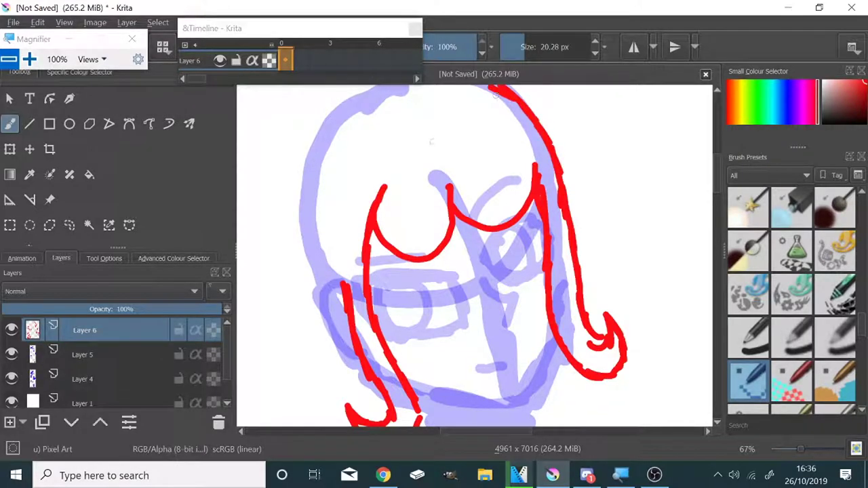
{"action": "scroll", "coordinate": [405, 88], "scroll_direction": "down", "scroll_amount": 3}
{"action": "left_click_drag", "start_coordinate": [464, 160], "coordinate": [410, 221]}
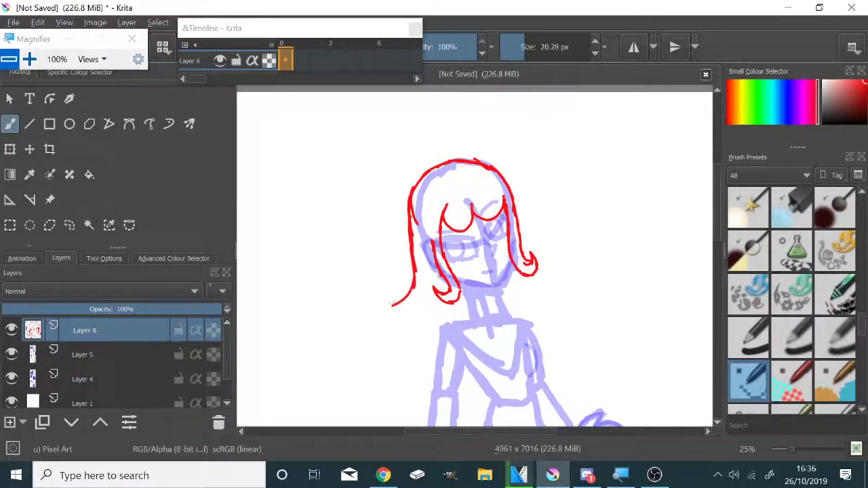
{"action": "left_click_drag", "start_coordinate": [392, 304], "coordinate": [337, 324]}
{"action": "left_click_drag", "start_coordinate": [345, 327], "coordinate": [329, 353]}
- Lower Layer 6's opacity so the red hair lines fade
{"action": "scroll", "coordinate": [297, 333], "scroll_direction": "down", "scroll_amount": 2}
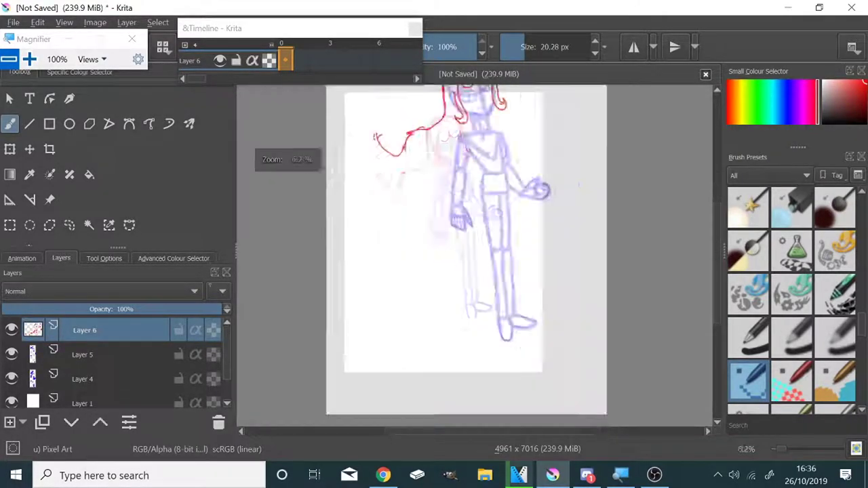
{"action": "scroll", "coordinate": [370, 287], "scroll_direction": "up", "scroll_amount": 2}
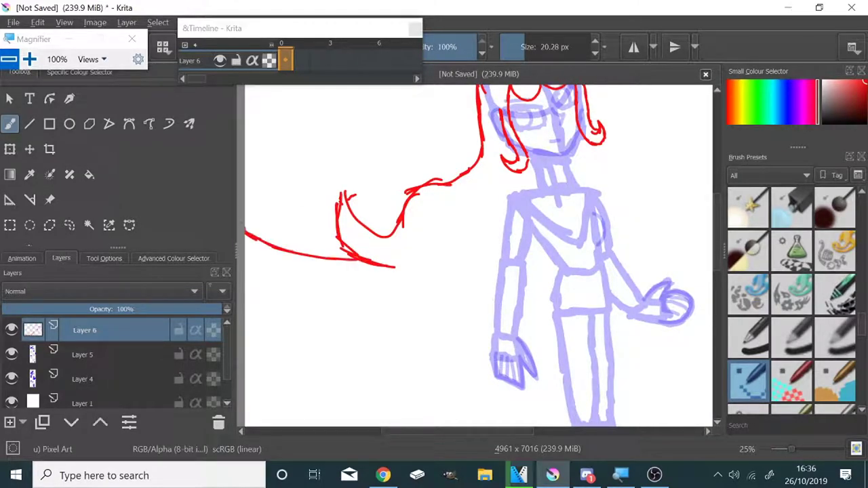
{"action": "scroll", "coordinate": [256, 110], "scroll_direction": "down", "scroll_amount": 2}
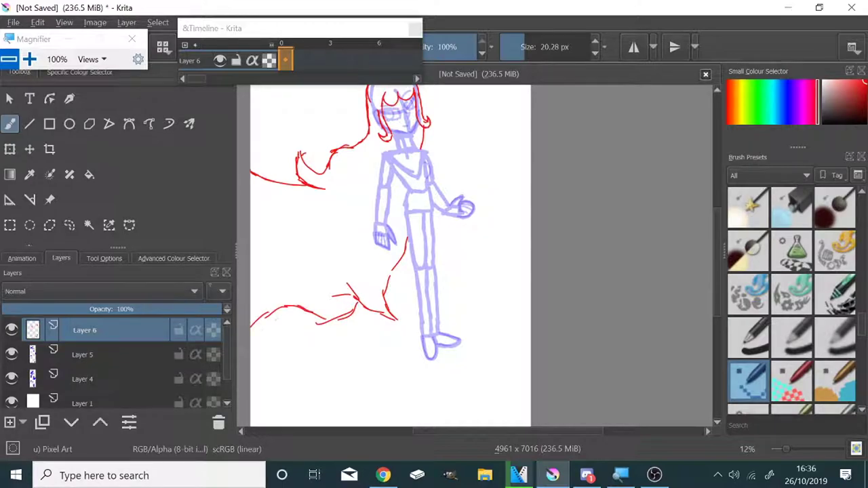
{"action": "scroll", "coordinate": [264, 340], "scroll_direction": "down", "scroll_amount": 1}
{"action": "left_click_drag", "start_coordinate": [204, 308], "coordinate": [110, 309]}
- On a new Layer 7 in green, draw the witch hat's brim and pointed crown
{"action": "key", "text": "Insert"}
{"action": "left_click", "coordinate": [759, 102]}
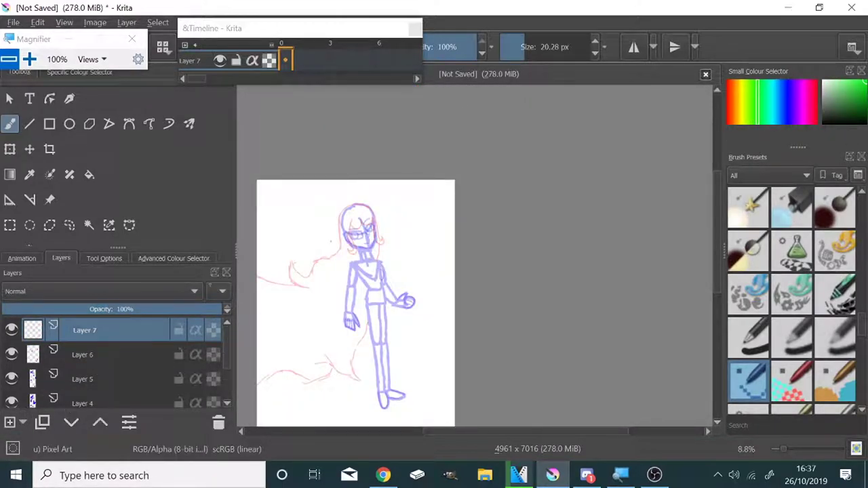
{"action": "scroll", "coordinate": [331, 240], "scroll_direction": "up", "scroll_amount": 4}
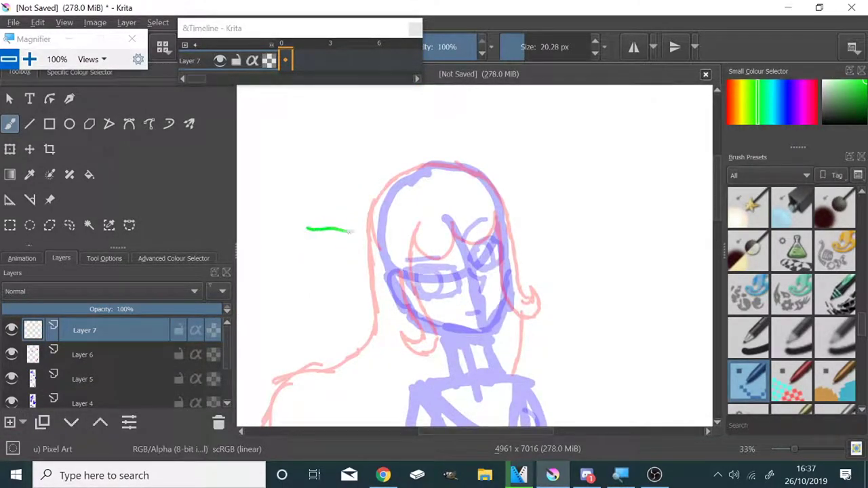
{"action": "left_click_drag", "start_coordinate": [349, 231], "coordinate": [312, 229]}
{"action": "scroll", "coordinate": [339, 271], "scroll_direction": "down", "scroll_amount": 1}
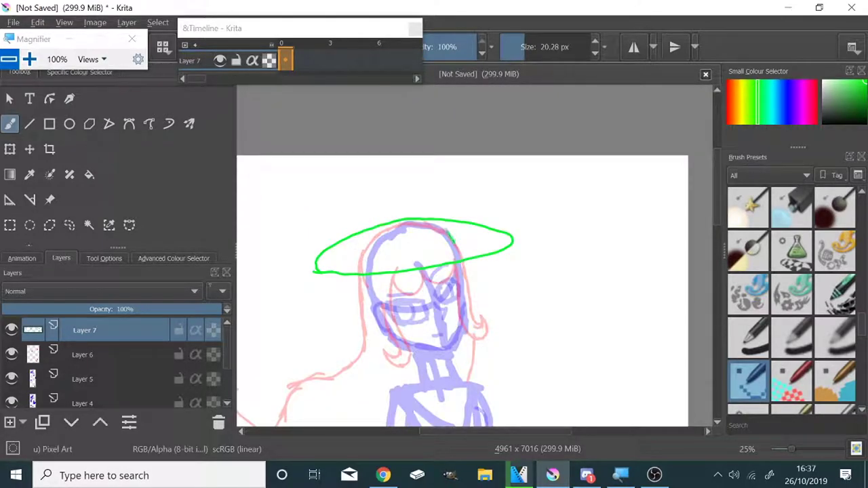
{"action": "left_click_drag", "start_coordinate": [445, 230], "coordinate": [270, 239]}
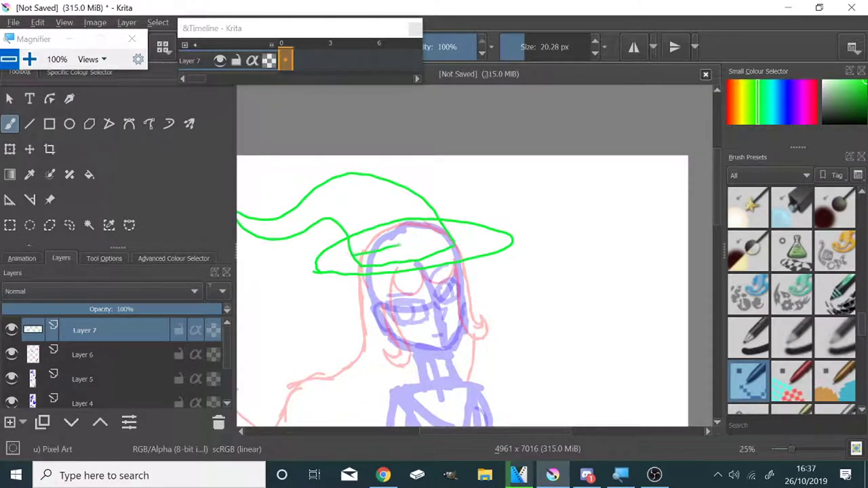
{"action": "scroll", "coordinate": [473, 254], "scroll_direction": "up", "scroll_amount": 2}
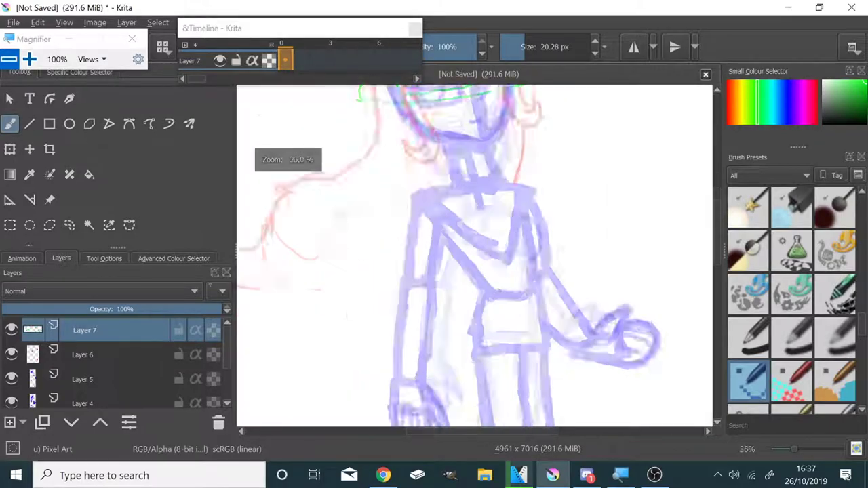
- Outline the coat's collar, front edge and flared lower tails in green
{"action": "mouse_move", "coordinate": [429, 141]}
{"action": "left_mouse_down"}
{"action": "mouse_move", "coordinate": [475, 183]}
{"action": "mouse_move", "coordinate": [512, 184]}
{"action": "left_mouse_up"}
{"action": "left_click_drag", "start_coordinate": [498, 126], "coordinate": [517, 190]}
{"action": "left_click_drag", "start_coordinate": [558, 243], "coordinate": [589, 410]}
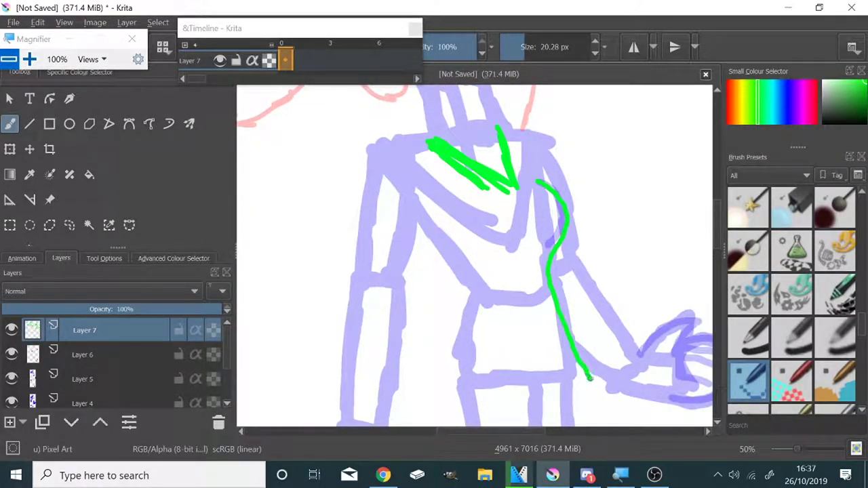
{"action": "scroll", "coordinate": [546, 216], "scroll_direction": "down", "scroll_amount": 6}
{"action": "scroll", "coordinate": [567, 258], "scroll_direction": "up", "scroll_amount": 5}
{"action": "left_click_drag", "start_coordinate": [485, 166], "coordinate": [571, 281]}
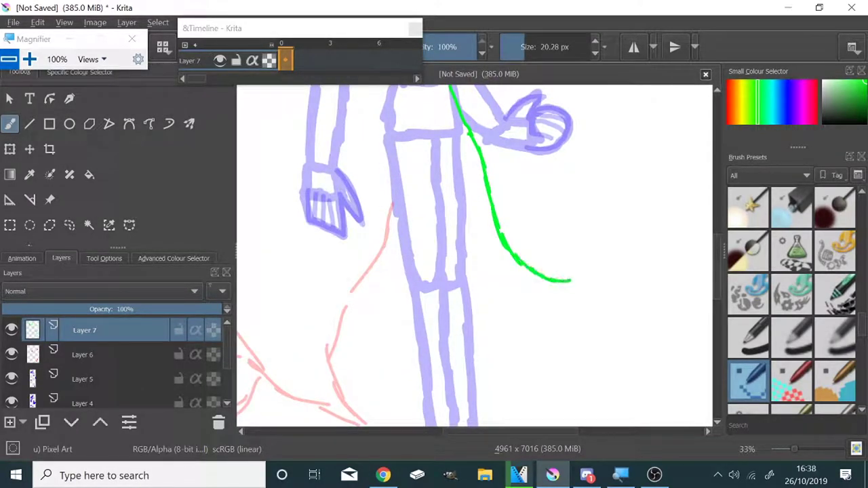
{"action": "mouse_move", "coordinate": [535, 242]}
{"action": "left_mouse_down"}
{"action": "mouse_move", "coordinate": [495, 295]}
{"action": "mouse_move", "coordinate": [434, 146]}
{"action": "mouse_move", "coordinate": [411, 271]}
{"action": "mouse_move", "coordinate": [265, 242]}
{"action": "mouse_move", "coordinate": [380, 271]}
{"action": "mouse_move", "coordinate": [378, 149]}
{"action": "left_mouse_up"}
{"action": "scroll", "coordinate": [377, 150], "scroll_direction": "down", "scroll_amount": 4}
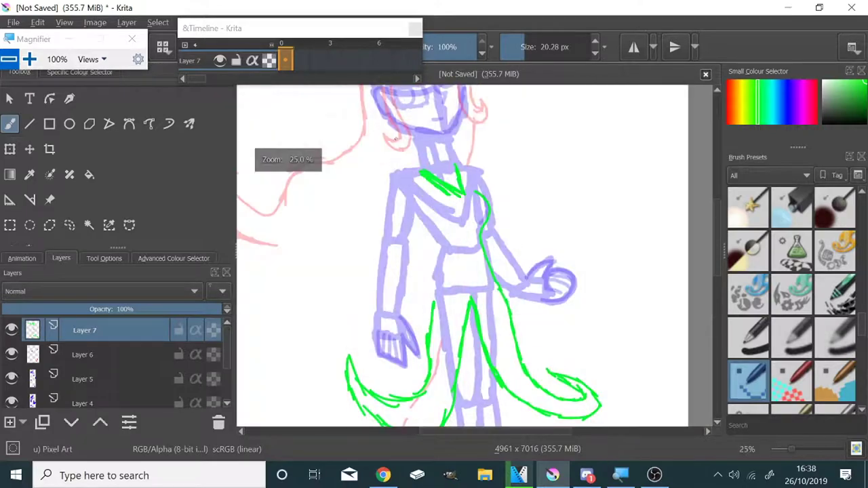
{"action": "scroll", "coordinate": [377, 149], "scroll_direction": "up", "scroll_amount": 3}
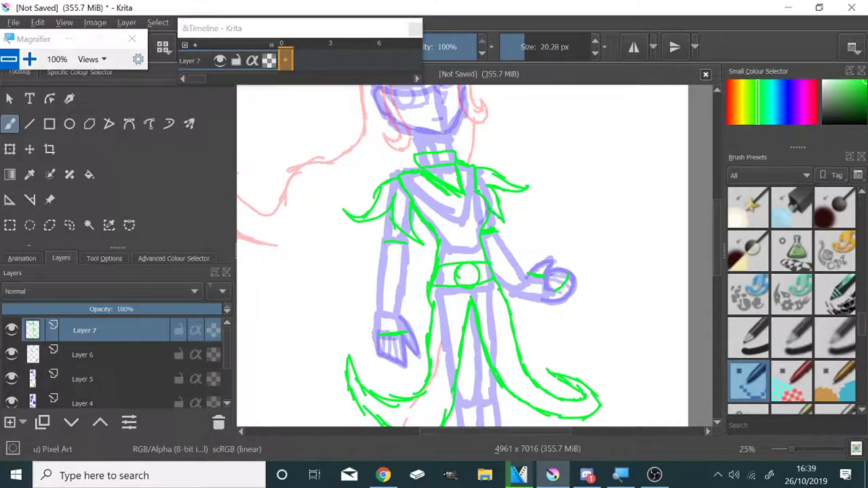
- Draw a round skull emblem decoration on the hat with a U shape and oval inside
{"action": "scroll", "coordinate": [461, 257], "scroll_direction": "down", "scroll_amount": 5}
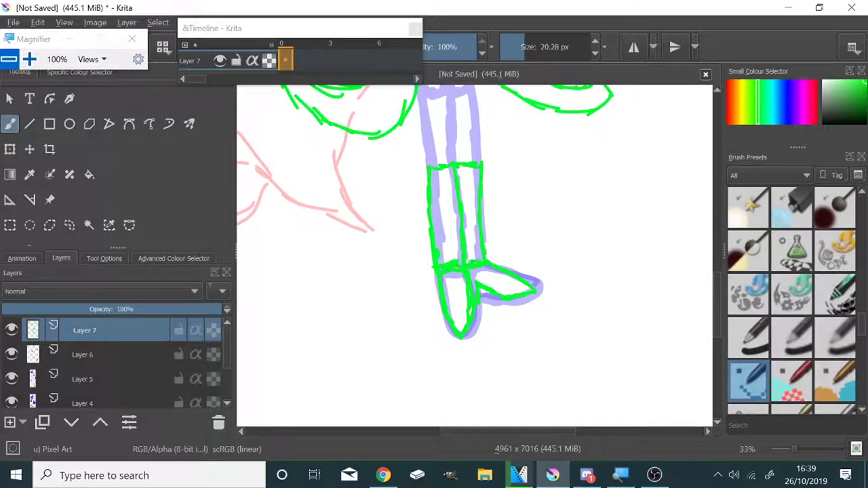
{"action": "scroll", "coordinate": [474, 256], "scroll_direction": "down", "scroll_amount": 3}
{"action": "scroll", "coordinate": [474, 257], "scroll_direction": "up", "scroll_amount": 4}
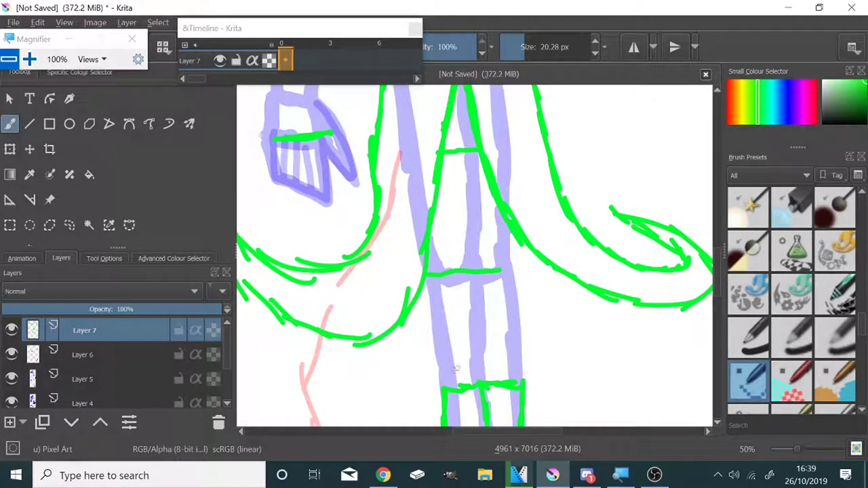
{"action": "scroll", "coordinate": [511, 360], "scroll_direction": "down", "scroll_amount": 3}
{"action": "scroll", "coordinate": [417, 199], "scroll_direction": "up", "scroll_amount": 4}
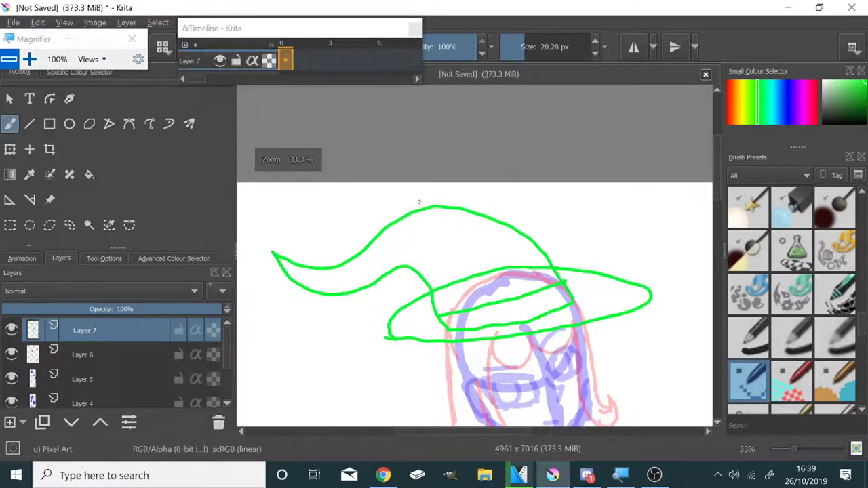
{"action": "left_click_drag", "start_coordinate": [481, 176], "coordinate": [571, 175]}
{"action": "left_click_drag", "start_coordinate": [518, 215], "coordinate": [515, 215]}
{"action": "left_click_drag", "start_coordinate": [590, 198], "coordinate": [590, 187]}
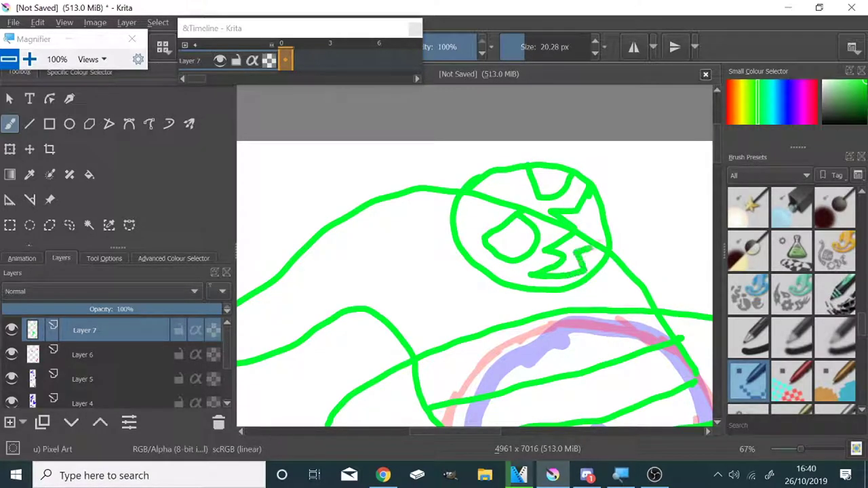
{"action": "left_click_drag", "start_coordinate": [448, 159], "coordinate": [454, 198]}
{"action": "scroll", "coordinate": [474, 257], "scroll_direction": "down", "scroll_amount": 5}
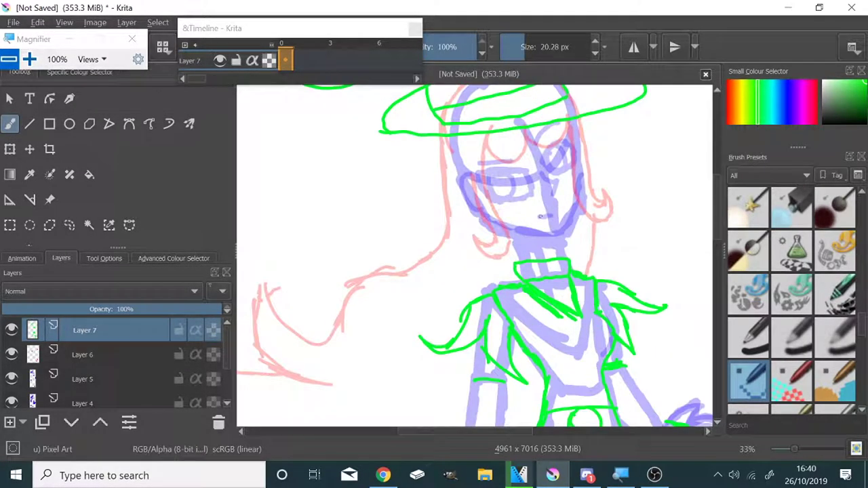
{"action": "scroll", "coordinate": [508, 258], "scroll_direction": "down", "scroll_amount": 3}
{"action": "scroll", "coordinate": [507, 258], "scroll_direction": "up", "scroll_amount": 2}
- Fade Layer 7 to 53% opacity, then add Layer 8 with a yellow-green colour
{"action": "left_click_drag", "start_coordinate": [217, 308], "coordinate": [68, 309]}
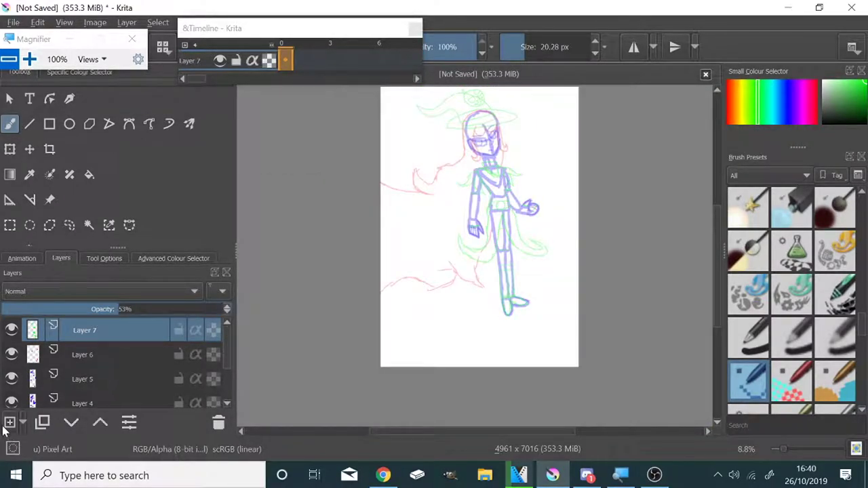
{"action": "left_click", "coordinate": [10, 421]}
{"action": "left_click", "coordinate": [745, 108]}
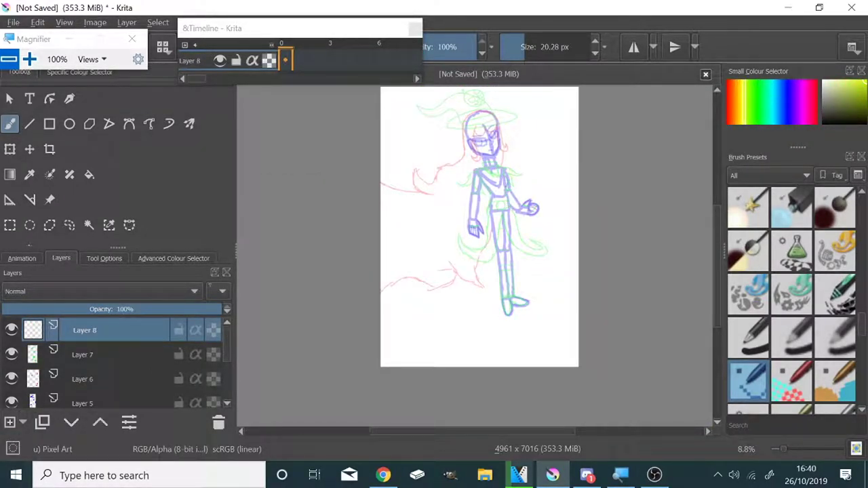
- Sketch rough ground, diagonal and vertical background lines, then clear them all
{"action": "left_click_drag", "start_coordinate": [381, 314], "coordinate": [538, 333]}
{"action": "left_click_drag", "start_coordinate": [573, 308], "coordinate": [383, 182]}
{"action": "mouse_move", "coordinate": [575, 327]}
{"action": "left_mouse_down"}
{"action": "mouse_move", "coordinate": [573, 365]}
{"action": "mouse_move", "coordinate": [382, 333]}
{"action": "left_mouse_up"}
{"action": "left_click_drag", "start_coordinate": [546, 258], "coordinate": [551, 88]}
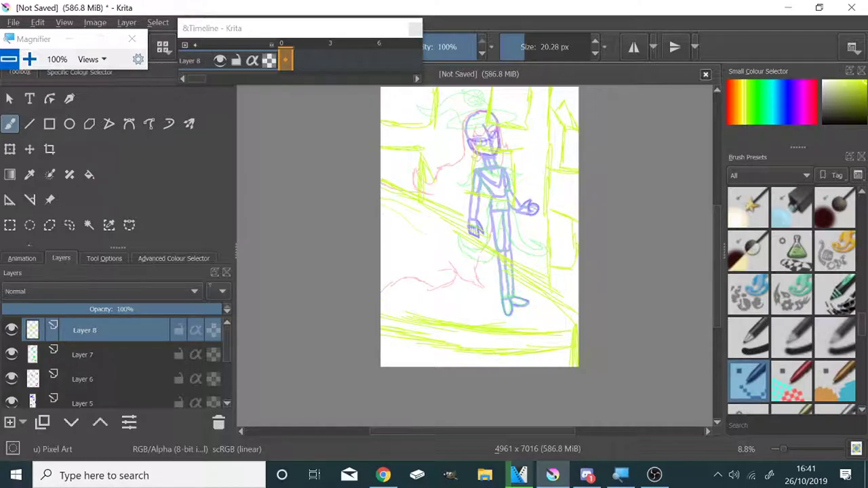
{"action": "left_click_drag", "start_coordinate": [384, 210], "coordinate": [571, 329]}
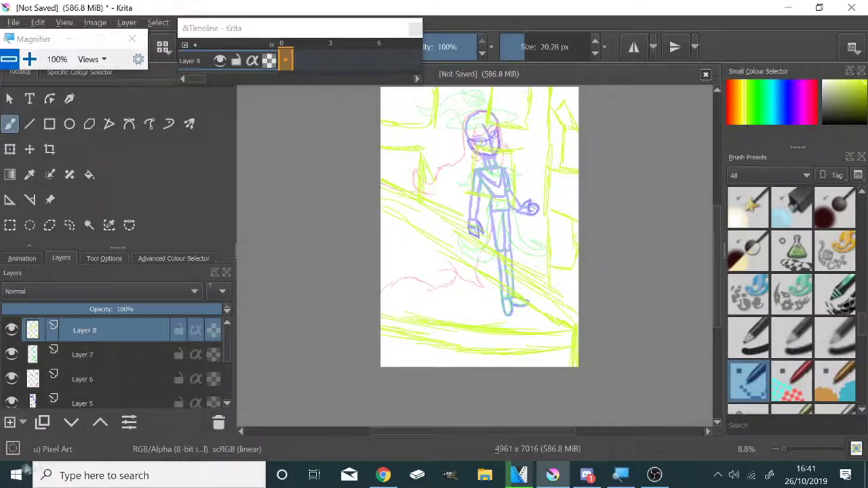
{"action": "key", "text": "Delete"}
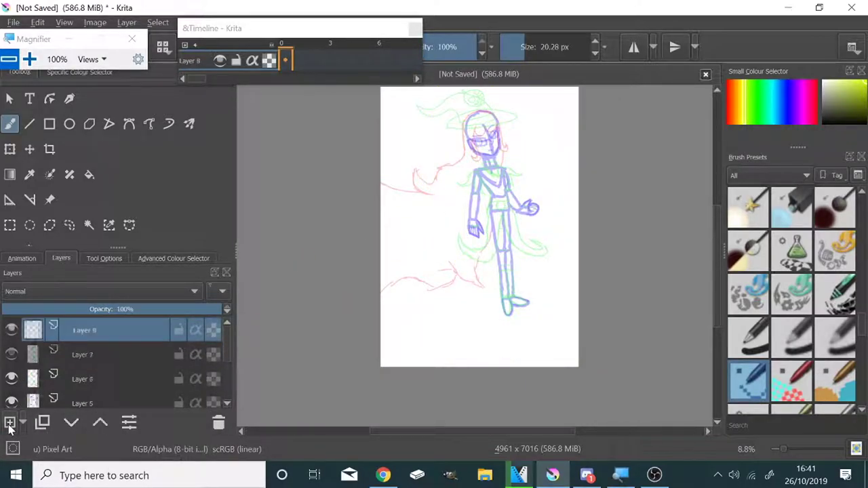
- Add Layer 9, hide Layer 8, set a black brush of about 11 px, and clear trial strokes
{"action": "left_click", "coordinate": [9, 424]}
{"action": "key", "text": "d"}
{"action": "left_click", "coordinate": [11, 354]}
{"action": "scroll", "coordinate": [482, 126], "scroll_direction": "up", "scroll_amount": 3}
{"action": "scroll", "coordinate": [482, 127], "scroll_direction": "up", "scroll_amount": 3}
{"action": "left_click", "coordinate": [519, 47]}
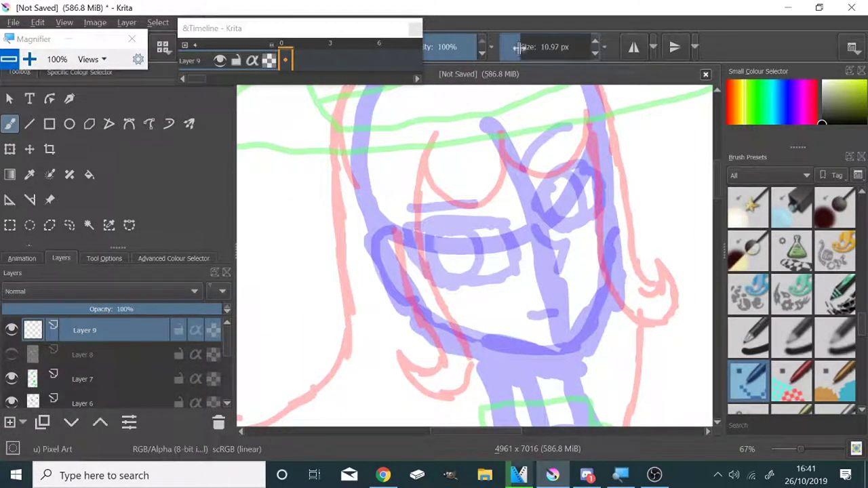
{"action": "left_click_drag", "start_coordinate": [407, 296], "coordinate": [436, 368]}
{"action": "mouse_move", "coordinate": [436, 280]}
{"action": "left_mouse_down"}
{"action": "mouse_move", "coordinate": [403, 361]}
{"action": "mouse_move", "coordinate": [422, 154]}
{"action": "left_mouse_up"}
{"action": "key", "text": "Delete"}
{"action": "scroll", "coordinate": [475, 258], "scroll_direction": "down", "scroll_amount": 3}
{"action": "scroll", "coordinate": [464, 102], "scroll_direction": "up", "scroll_amount": 3}
{"action": "scroll", "coordinate": [464, 102], "scroll_direction": "up", "scroll_amount": 2}
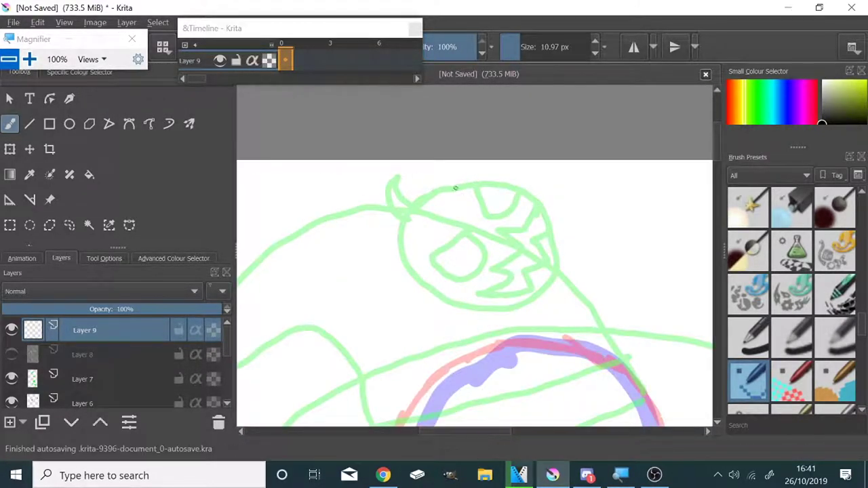
- Ink the pumpkin on the hat tip with its stem and carved face
{"action": "mouse_move", "coordinate": [417, 205]}
{"action": "left_mouse_down"}
{"action": "mouse_move", "coordinate": [408, 261]}
{"action": "mouse_move", "coordinate": [492, 174]}
{"action": "left_mouse_up"}
{"action": "left_click_drag", "start_coordinate": [400, 218], "coordinate": [410, 202]}
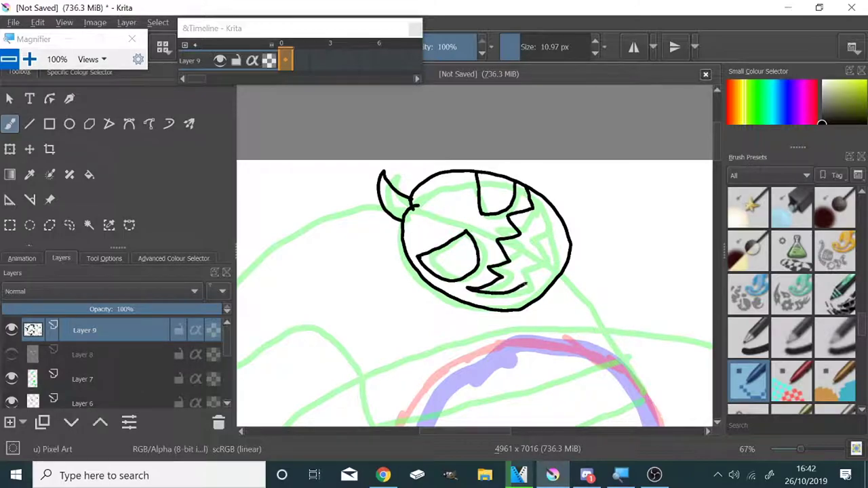
{"action": "left_click_drag", "start_coordinate": [237, 34], "coordinate": [751, 28]}
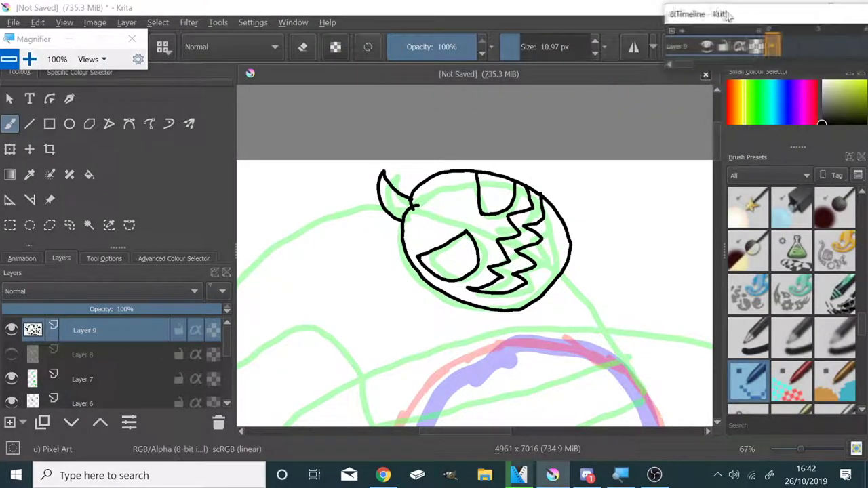
{"action": "left_click", "coordinate": [303, 47]}
{"action": "scroll", "coordinate": [410, 203], "scroll_direction": "up", "scroll_amount": 7}
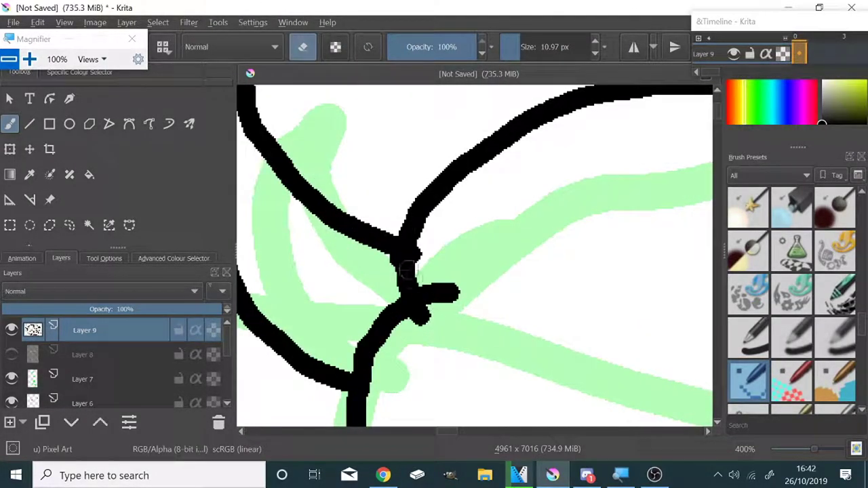
{"action": "key", "text": "e"}
{"action": "scroll", "coordinate": [453, 247], "scroll_direction": "down", "scroll_amount": 2}
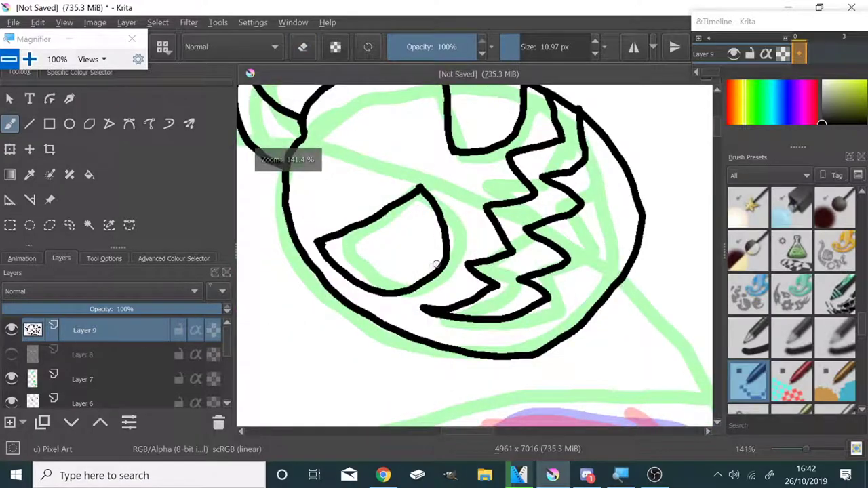
{"action": "scroll", "coordinate": [453, 248], "scroll_direction": "down", "scroll_amount": 2}
{"action": "scroll", "coordinate": [452, 250], "scroll_direction": "down", "scroll_amount": 2}
- Ink the hat outline and its brim loop in black over the green sketch
{"action": "left_click_drag", "start_coordinate": [540, 136], "coordinate": [331, 183]}
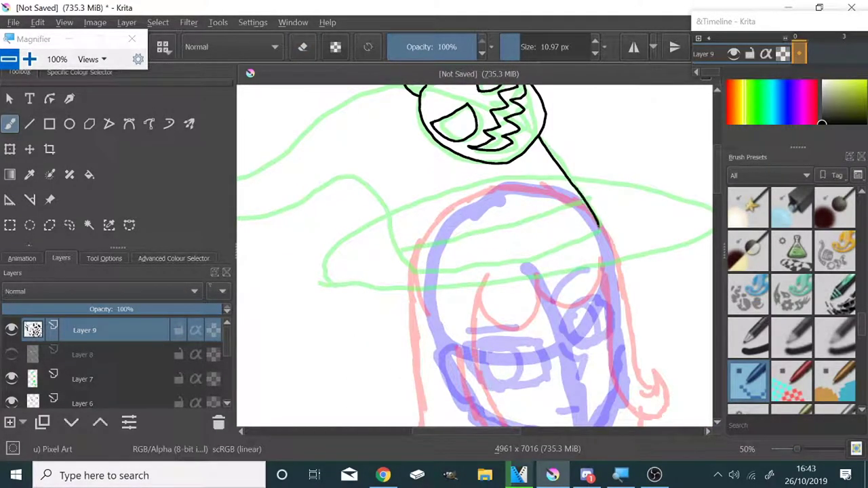
{"action": "scroll", "coordinate": [258, 166], "scroll_direction": "down", "scroll_amount": 3}
{"action": "scroll", "coordinate": [338, 195], "scroll_direction": "up", "scroll_amount": 4}
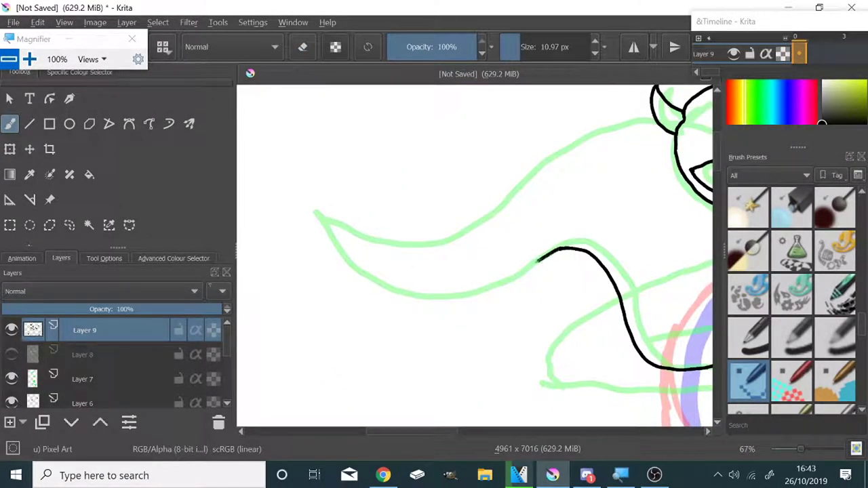
{"action": "mouse_move", "coordinate": [538, 259]}
{"action": "left_mouse_down"}
{"action": "mouse_move", "coordinate": [258, 183]}
{"action": "mouse_move", "coordinate": [509, 165]}
{"action": "left_mouse_up"}
{"action": "left_click_drag", "start_coordinate": [667, 138], "coordinate": [674, 144]}
{"action": "scroll", "coordinate": [516, 232], "scroll_direction": "down", "scroll_amount": 4}
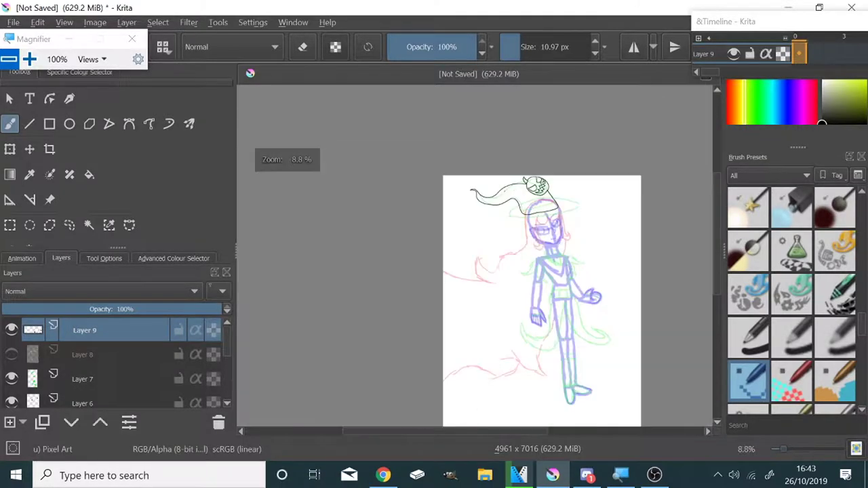
{"action": "scroll", "coordinate": [556, 234], "scroll_direction": "up", "scroll_amount": 4}
{"action": "left_click_drag", "start_coordinate": [466, 253], "coordinate": [388, 175]}
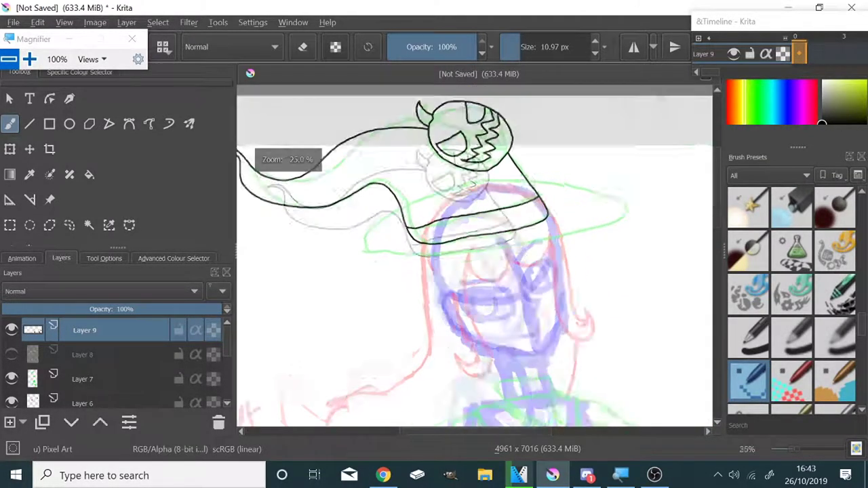
{"action": "mouse_move", "coordinate": [343, 247]}
{"action": "left_mouse_down"}
{"action": "mouse_move", "coordinate": [584, 237]}
{"action": "mouse_move", "coordinate": [638, 141]}
{"action": "left_mouse_up"}
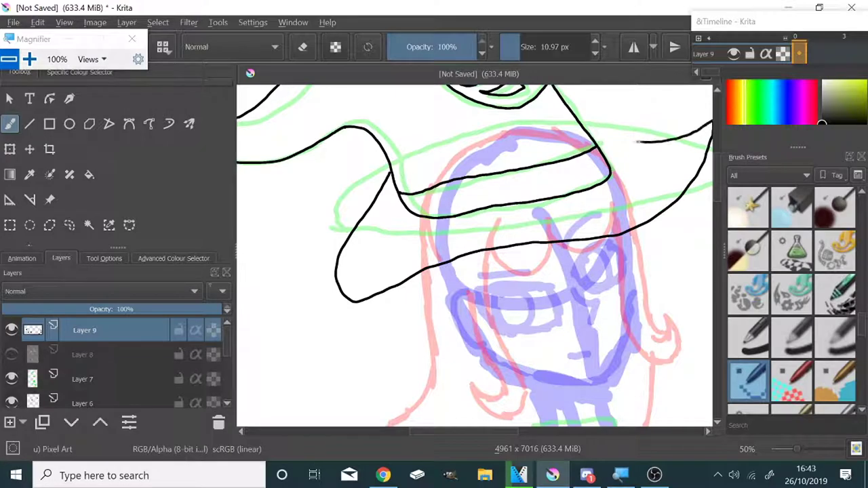
{"action": "scroll", "coordinate": [575, 201], "scroll_direction": "up", "scroll_amount": 8}
{"action": "scroll", "coordinate": [576, 202], "scroll_direction": "down", "scroll_amount": 6}
{"action": "scroll", "coordinate": [576, 201], "scroll_direction": "up", "scroll_amount": 1}
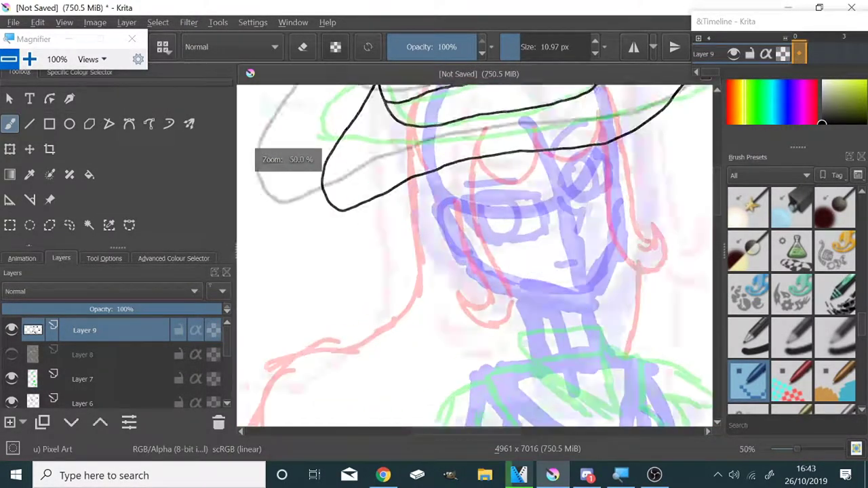
{"action": "scroll", "coordinate": [576, 202], "scroll_direction": "up", "scroll_amount": 1}
- Draw the curved hair lock beside the face, curling up to the hat
{"action": "mouse_move", "coordinate": [436, 160]}
{"action": "left_mouse_down"}
{"action": "mouse_move", "coordinate": [459, 261]}
{"action": "mouse_move", "coordinate": [451, 298]}
{"action": "mouse_move", "coordinate": [468, 118]}
{"action": "left_mouse_up"}
{"action": "scroll", "coordinate": [471, 207], "scroll_direction": "down", "scroll_amount": 1}
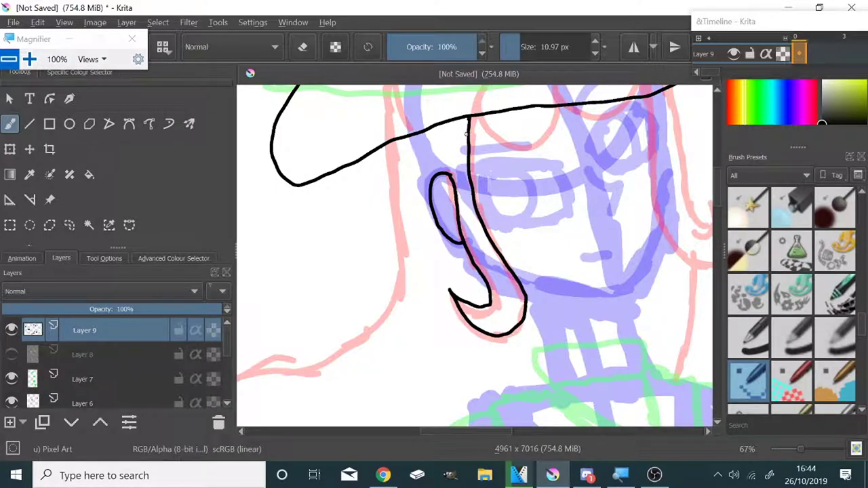
{"action": "scroll", "coordinate": [468, 122], "scroll_direction": "up", "scroll_amount": 2}
{"action": "left_click_drag", "start_coordinate": [404, 200], "coordinate": [517, 266]}
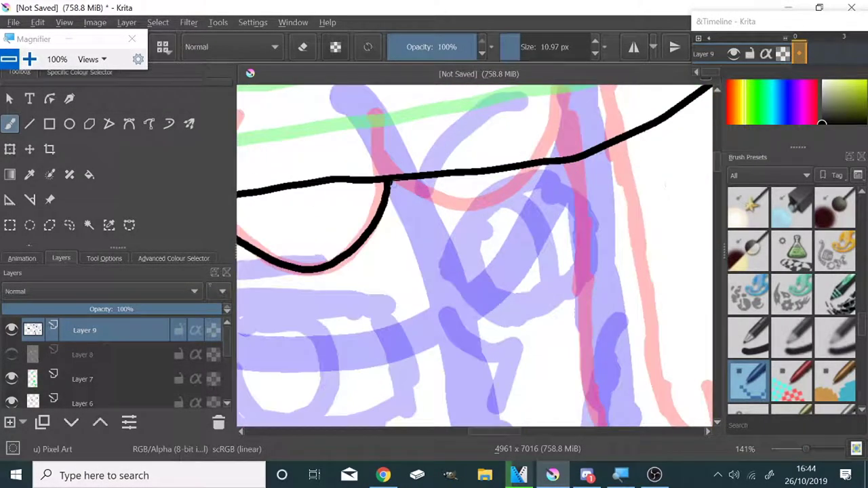
{"action": "scroll", "coordinate": [475, 237], "scroll_direction": "up", "scroll_amount": 2}
{"action": "scroll", "coordinate": [475, 214], "scroll_direction": "up", "scroll_amount": 2}
{"action": "scroll", "coordinate": [475, 214], "scroll_direction": "down", "scroll_amount": 3}
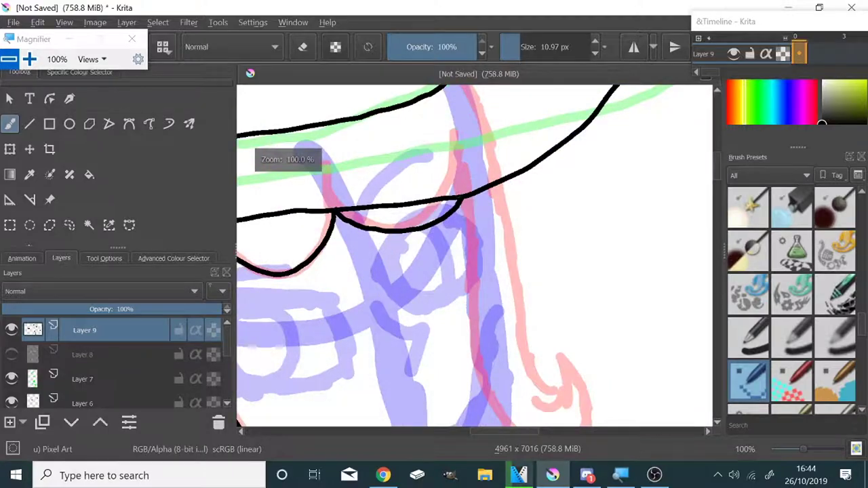
{"action": "scroll", "coordinate": [475, 214], "scroll_direction": "down", "scroll_amount": 2}
- Ink the hair line down the cheek and chin, then draw the nose
{"action": "left_click_drag", "start_coordinate": [471, 216], "coordinate": [559, 308]}
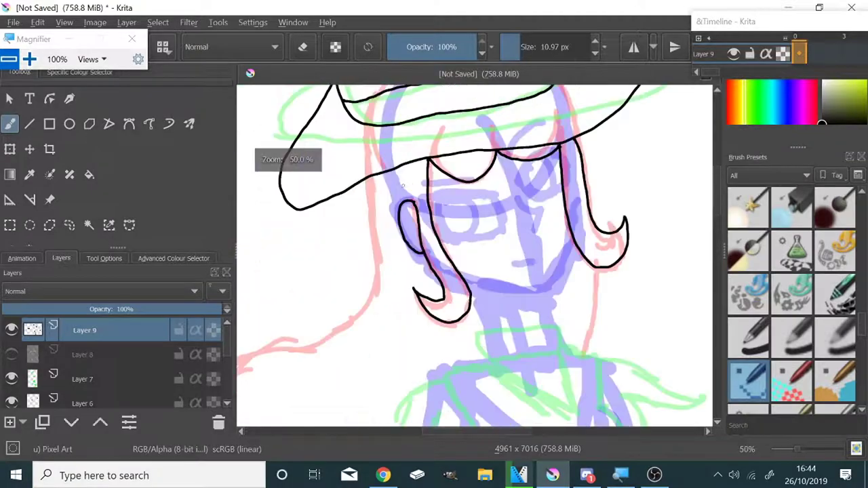
{"action": "scroll", "coordinate": [500, 187], "scroll_direction": "up", "scroll_amount": 2}
{"action": "left_click_drag", "start_coordinate": [500, 187], "coordinate": [560, 275]}
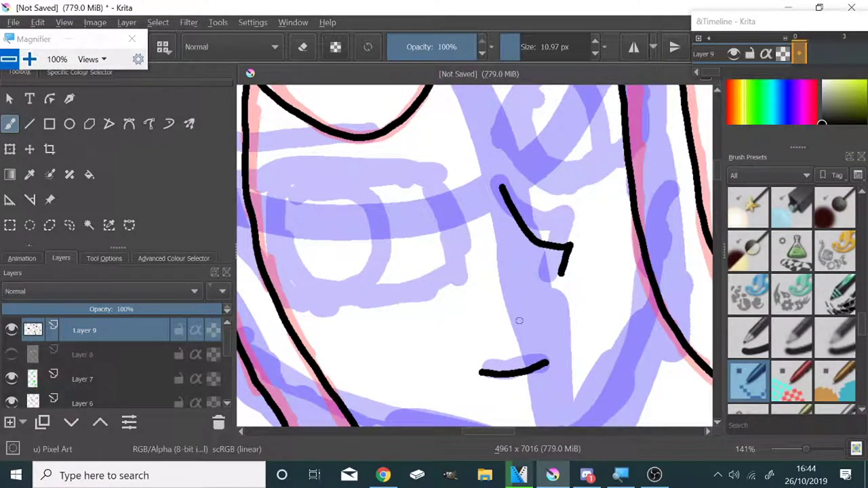
- Ink the right eye with its upper lid, iris, highlighted pupil and lash
{"action": "scroll", "coordinate": [518, 320], "scroll_direction": "up", "scroll_amount": 1}
{"action": "left_click_drag", "start_coordinate": [424, 240], "coordinate": [598, 289]}
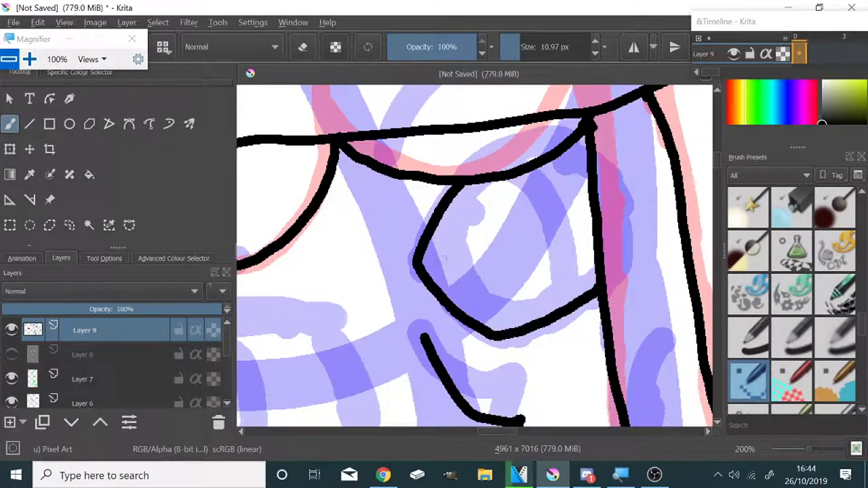
{"action": "left_click_drag", "start_coordinate": [428, 274], "coordinate": [577, 165]}
{"action": "left_click_drag", "start_coordinate": [541, 191], "coordinate": [453, 256]}
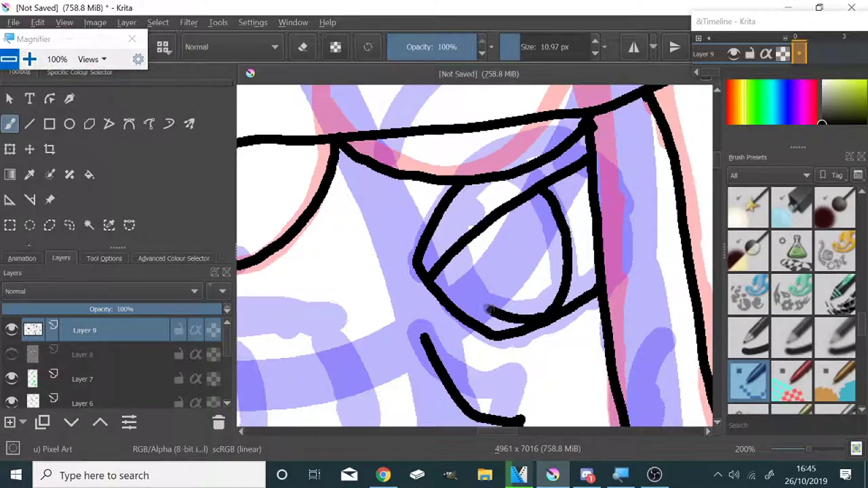
{"action": "mouse_move", "coordinate": [486, 230]}
{"action": "left_mouse_down"}
{"action": "mouse_move", "coordinate": [499, 225]}
{"action": "mouse_move", "coordinate": [529, 259]}
{"action": "left_mouse_up"}
{"action": "left_click_drag", "start_coordinate": [430, 279], "coordinate": [571, 165]}
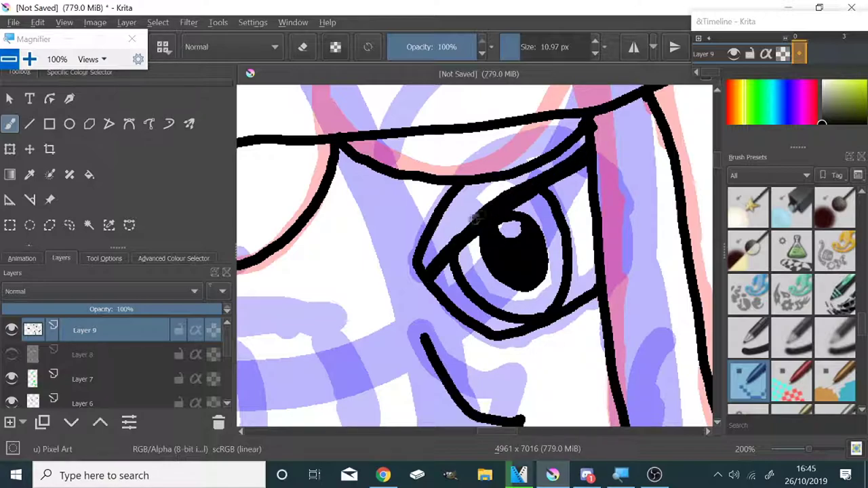
- Outline the left eye's lids and draw the eyebrow above it
{"action": "key", "text": "1"}
{"action": "left_click_drag", "start_coordinate": [553, 252], "coordinate": [413, 247]}
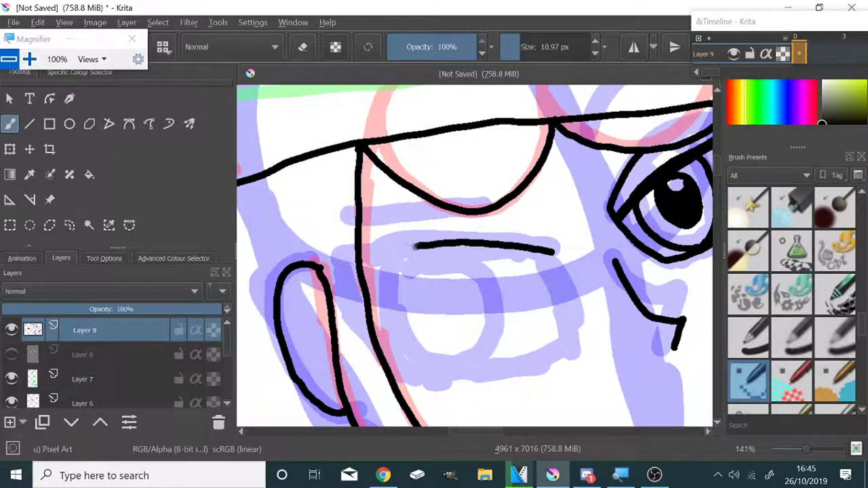
{"action": "mouse_move", "coordinate": [552, 253]}
{"action": "left_mouse_down"}
{"action": "mouse_move", "coordinate": [566, 349]}
{"action": "mouse_move", "coordinate": [384, 373]}
{"action": "left_mouse_up"}
{"action": "left_click_drag", "start_coordinate": [557, 275], "coordinate": [374, 291]}
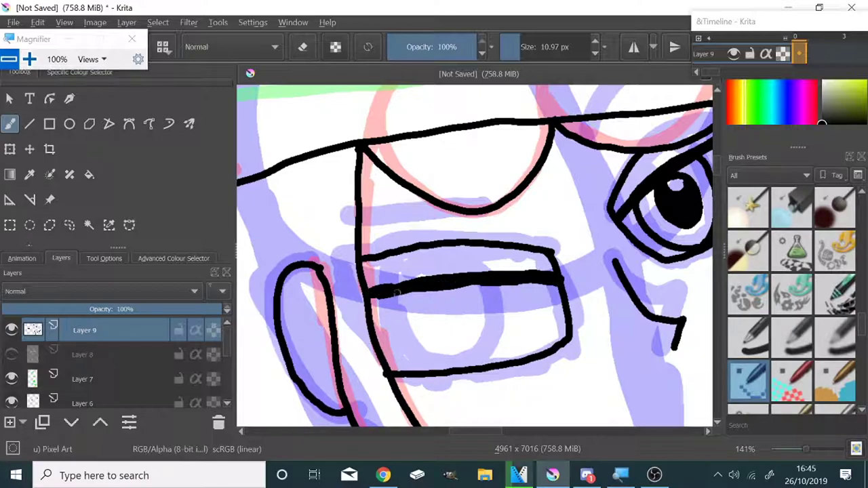
{"action": "mouse_move", "coordinate": [488, 350]}
{"action": "left_mouse_down"}
{"action": "mouse_move", "coordinate": [385, 300]}
{"action": "mouse_move", "coordinate": [423, 307]}
{"action": "left_mouse_up"}
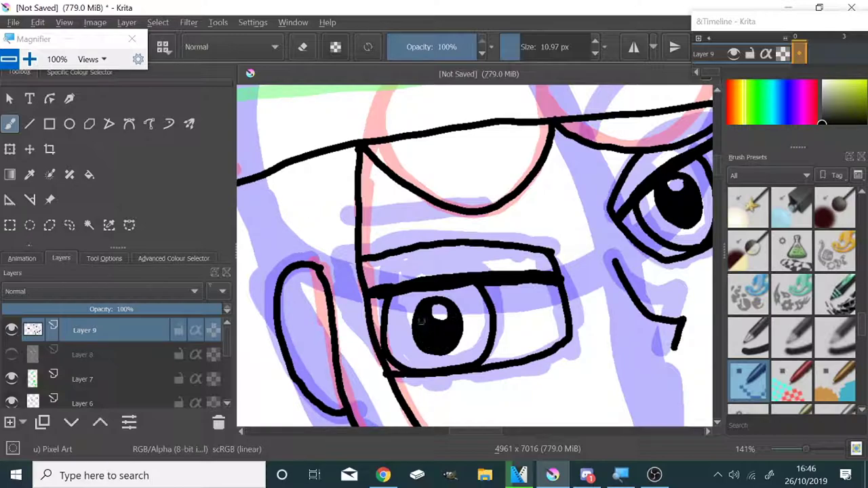
{"action": "left_click_drag", "start_coordinate": [525, 219], "coordinate": [428, 224]}
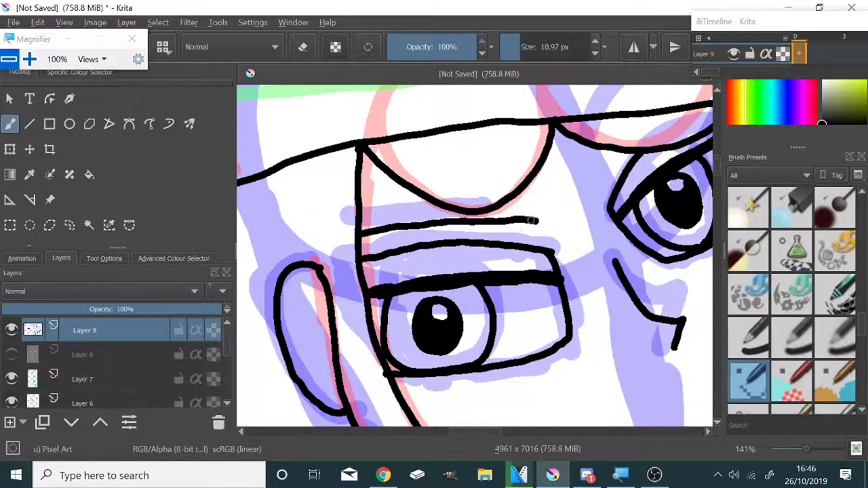
- Ink the jawline from the cheek around the chin
{"action": "scroll", "coordinate": [501, 189], "scroll_direction": "up", "scroll_amount": 5}
{"action": "scroll", "coordinate": [384, 223], "scroll_direction": "down", "scroll_amount": 3}
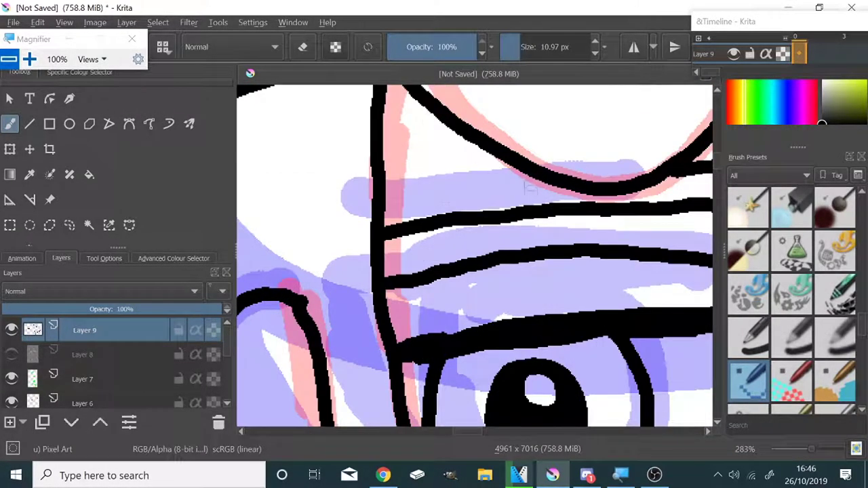
{"action": "scroll", "coordinate": [384, 222], "scroll_direction": "down", "scroll_amount": 2}
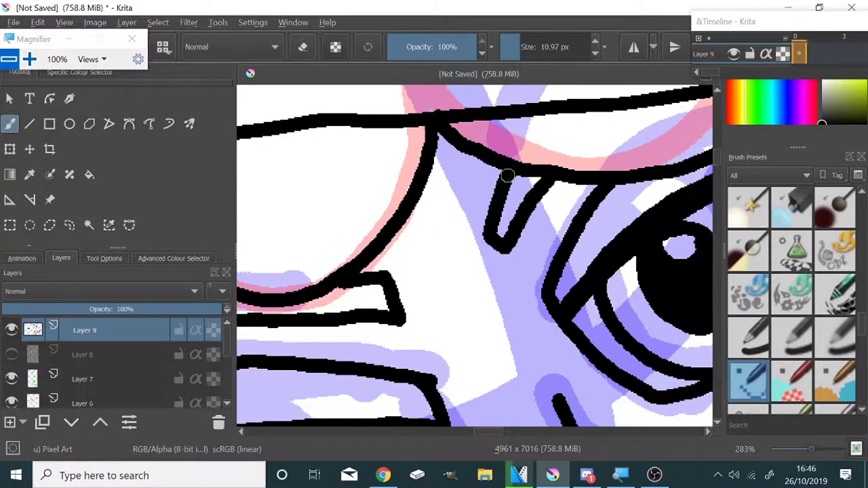
{"action": "scroll", "coordinate": [504, 173], "scroll_direction": "down", "scroll_amount": 3}
{"action": "scroll", "coordinate": [480, 277], "scroll_direction": "up", "scroll_amount": 1}
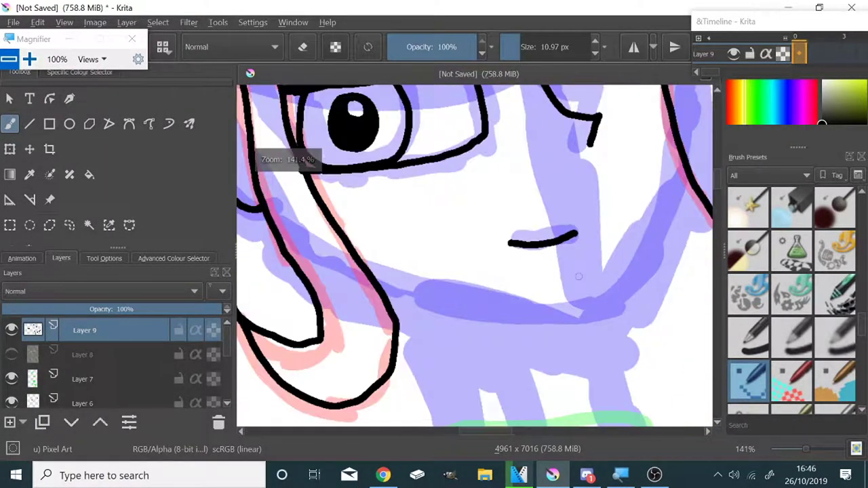
{"action": "left_click_drag", "start_coordinate": [366, 275], "coordinate": [677, 156]}
{"action": "scroll", "coordinate": [677, 156], "scroll_direction": "down", "scroll_amount": 1}
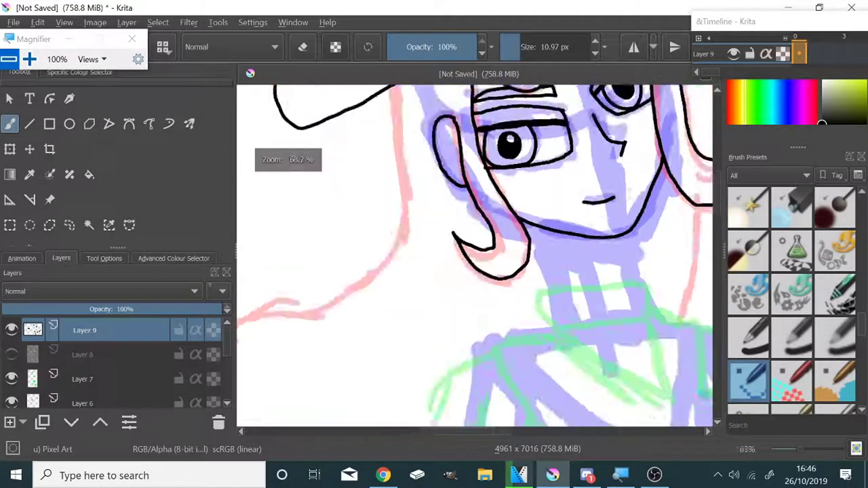
{"action": "scroll", "coordinate": [645, 248], "scroll_direction": "up", "scroll_amount": 1}
- Close the black outline of the neck collar
{"action": "mouse_move", "coordinate": [379, 209]}
{"action": "left_mouse_down"}
{"action": "mouse_move", "coordinate": [466, 285]}
{"action": "mouse_move", "coordinate": [382, 210]}
{"action": "left_mouse_up"}
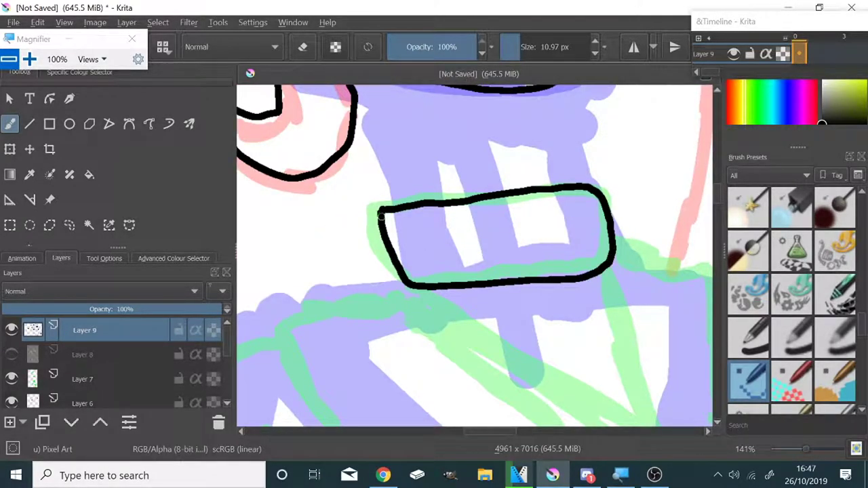
{"action": "scroll", "coordinate": [421, 175], "scroll_direction": "down", "scroll_amount": 1}
{"action": "scroll", "coordinate": [548, 220], "scroll_direction": "down", "scroll_amount": 2}
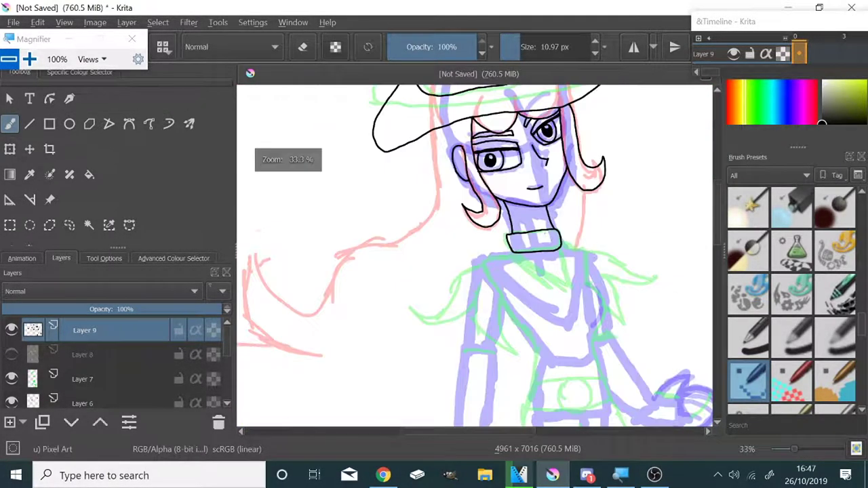
{"action": "scroll", "coordinate": [533, 191], "scroll_direction": "up", "scroll_amount": 1}
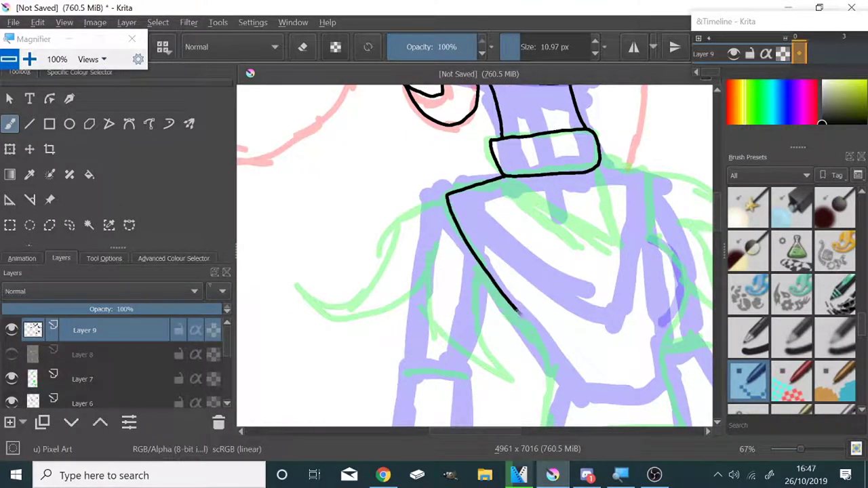
- Ink the coat edge down the side of the torso, undoing a stray stroke at the top
{"action": "left_click_drag", "start_coordinate": [495, 178], "coordinate": [563, 380]}
{"action": "scroll", "coordinate": [563, 380], "scroll_direction": "down", "scroll_amount": 1}
{"action": "scroll", "coordinate": [524, 216], "scroll_direction": "up", "scroll_amount": 1}
{"action": "scroll", "coordinate": [524, 216], "scroll_direction": "up", "scroll_amount": 1}
{"action": "key", "text": "ctrl+z"}
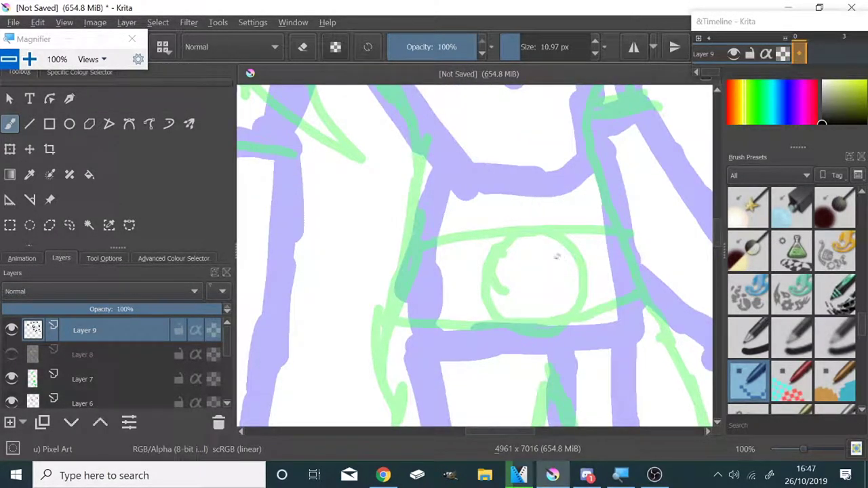
- Ink the round belt buckle over the sketch
{"action": "mouse_move", "coordinate": [546, 224]}
{"action": "left_mouse_down"}
{"action": "mouse_move", "coordinate": [489, 299]}
{"action": "mouse_move", "coordinate": [539, 220]}
{"action": "mouse_move", "coordinate": [570, 302]}
{"action": "left_mouse_up"}
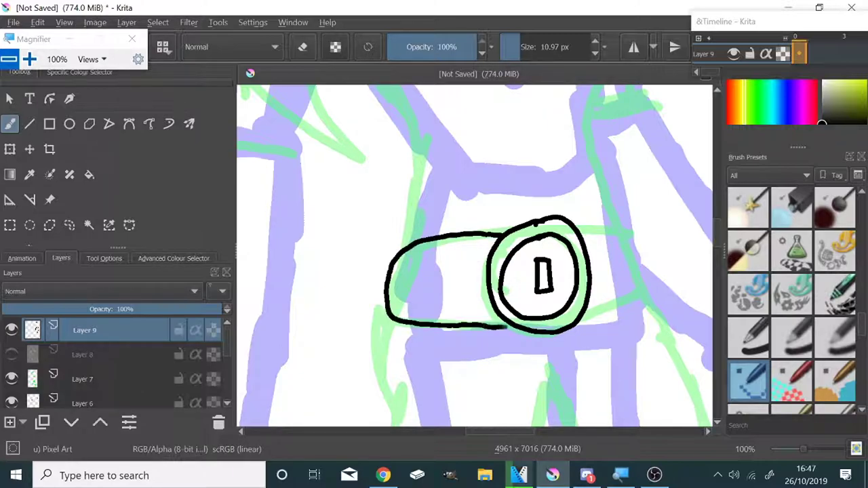
{"action": "scroll", "coordinate": [627, 232], "scroll_direction": "down", "scroll_amount": 3}
{"action": "scroll", "coordinate": [534, 189], "scroll_direction": "up", "scroll_amount": 3}
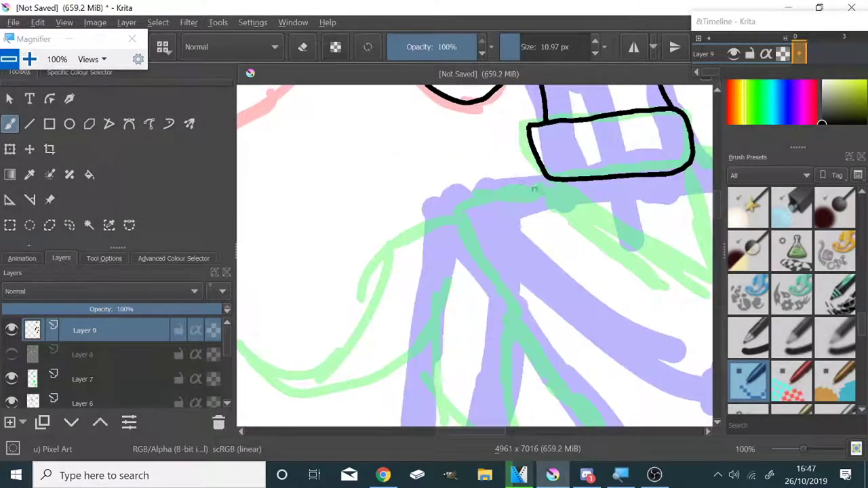
- Try a second line down the torso, then undo it
{"action": "left_click_drag", "start_coordinate": [473, 203], "coordinate": [562, 380]}
{"action": "scroll", "coordinate": [562, 379], "scroll_direction": "down", "scroll_amount": 3}
{"action": "scroll", "coordinate": [565, 258], "scroll_direction": "up", "scroll_amount": 2}
{"action": "key", "text": "ctrl+z"}
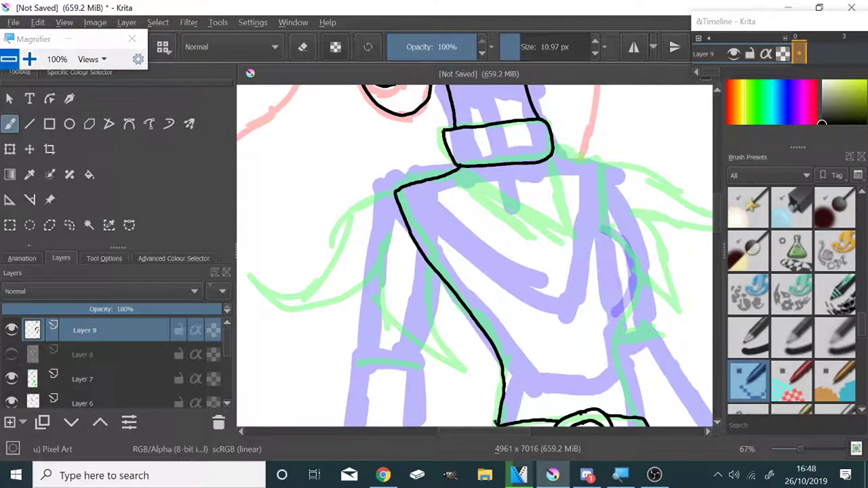
{"action": "scroll", "coordinate": [535, 288], "scroll_direction": "up", "scroll_amount": 5}
{"action": "scroll", "coordinate": [434, 214], "scroll_direction": "up", "scroll_amount": 3}
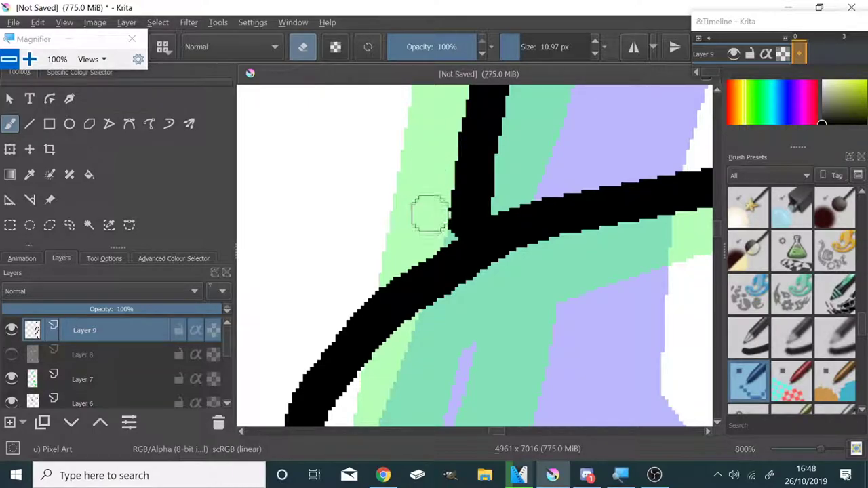
{"action": "scroll", "coordinate": [444, 218], "scroll_direction": "down", "scroll_amount": 2}
{"action": "scroll", "coordinate": [444, 219], "scroll_direction": "down", "scroll_amount": 4}
{"action": "scroll", "coordinate": [288, 161], "scroll_direction": "up", "scroll_amount": 3}
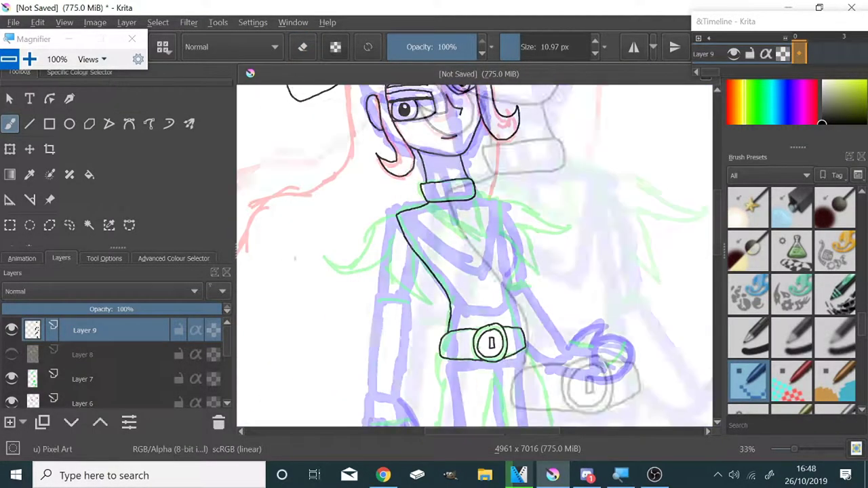
- Ink the curling hair strands and a short stroke over the shoulder
{"action": "mouse_move", "coordinate": [432, 227]}
{"action": "left_mouse_down"}
{"action": "mouse_move", "coordinate": [466, 256]}
{"action": "mouse_move", "coordinate": [531, 266]}
{"action": "left_mouse_up"}
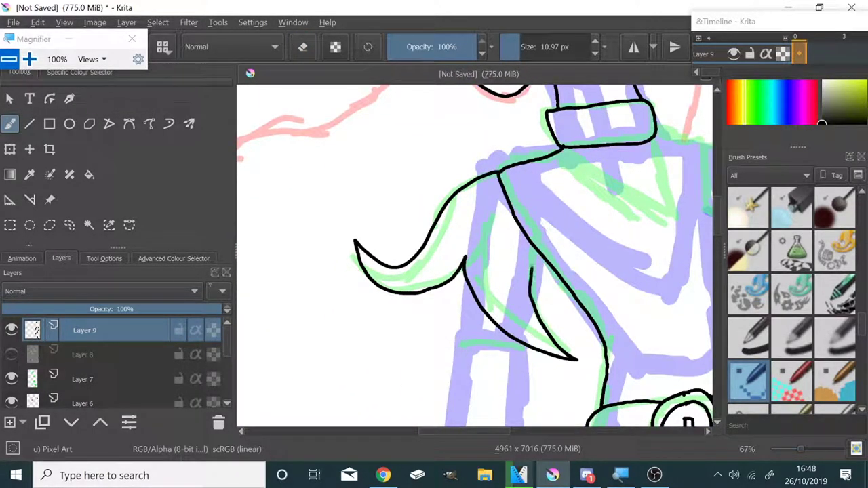
{"action": "scroll", "coordinate": [549, 264], "scroll_direction": "up", "scroll_amount": 2}
{"action": "left_click_drag", "start_coordinate": [522, 160], "coordinate": [508, 285]}
{"action": "scroll", "coordinate": [509, 284], "scroll_direction": "down", "scroll_amount": 3}
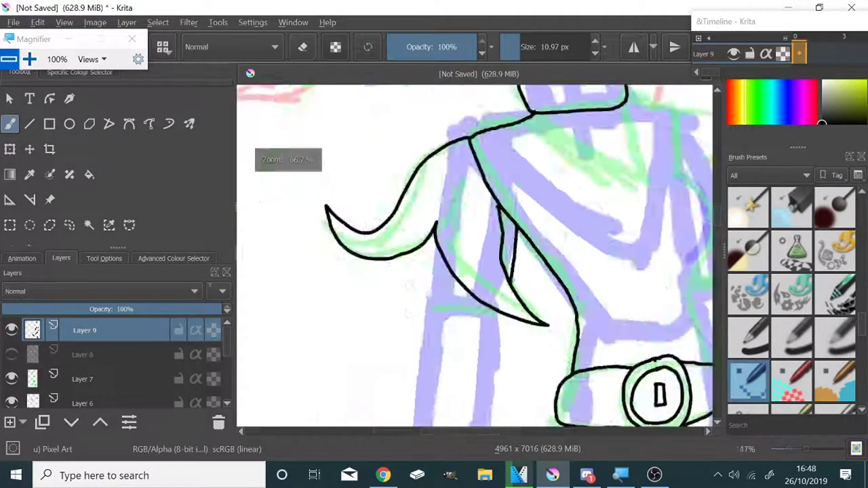
{"action": "scroll", "coordinate": [548, 375], "scroll_direction": "down", "scroll_amount": 3}
{"action": "scroll", "coordinate": [543, 193], "scroll_direction": "up", "scroll_amount": 2}
- Ink a horizontal line across the sleeve and the arm's vertical outline
{"action": "left_click_drag", "start_coordinate": [543, 193], "coordinate": [390, 180]}
{"action": "scroll", "coordinate": [390, 179], "scroll_direction": "down", "scroll_amount": 1}
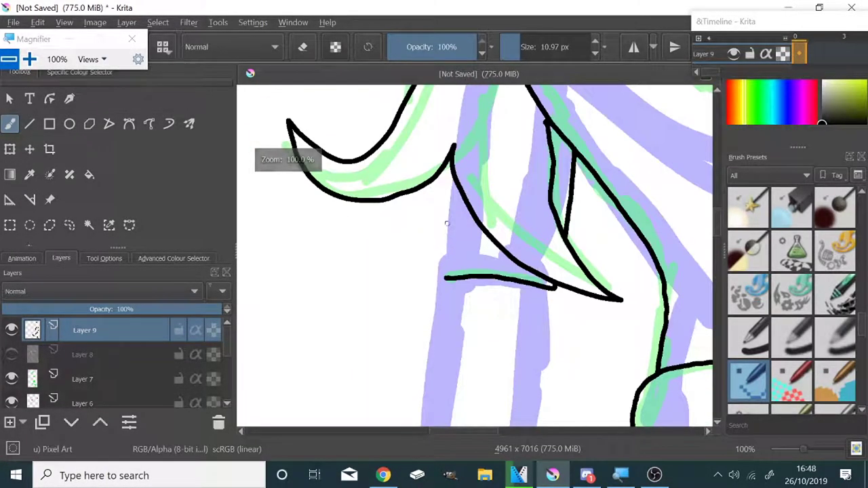
{"action": "left_click_drag", "start_coordinate": [445, 276], "coordinate": [447, 217]}
{"action": "scroll", "coordinate": [471, 245], "scroll_direction": "down", "scroll_amount": 2}
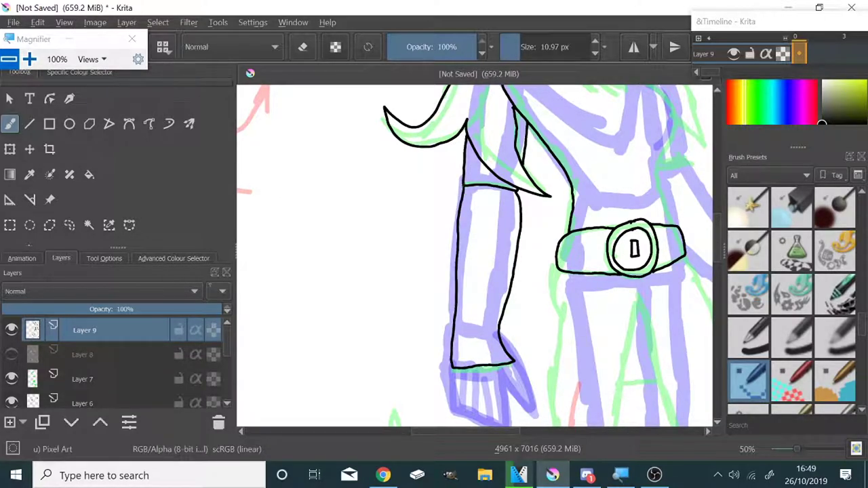
{"action": "scroll", "coordinate": [516, 360], "scroll_direction": "up", "scroll_amount": 3}
{"action": "scroll", "coordinate": [516, 359], "scroll_direction": "down", "scroll_amount": 2}
{"action": "scroll", "coordinate": [515, 359], "scroll_direction": "up", "scroll_amount": 2}
- Outline the side finger and its tip after undoing a V-shaped finger stroke
{"action": "left_click_drag", "start_coordinate": [478, 234], "coordinate": [478, 330]}
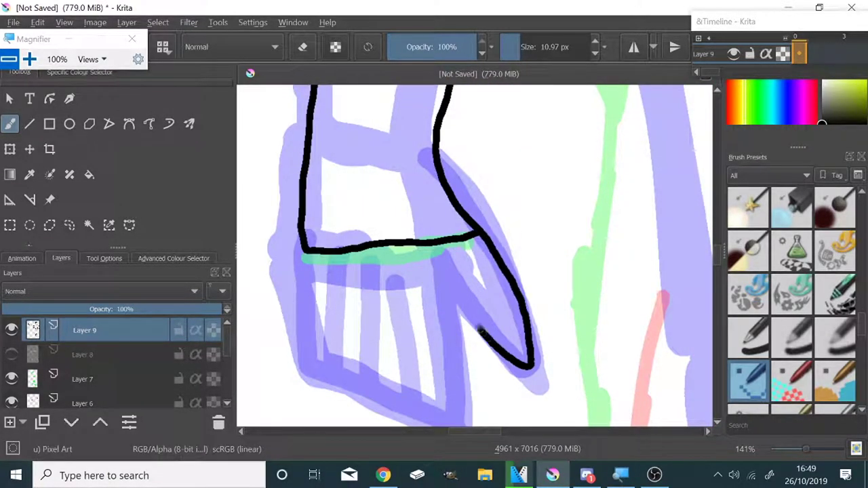
{"action": "key", "text": "ctrl+z"}
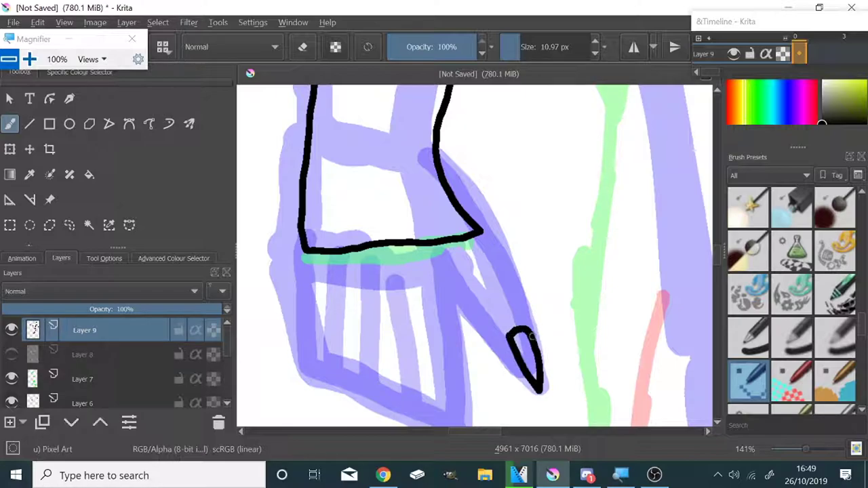
{"action": "left_click_drag", "start_coordinate": [532, 336], "coordinate": [480, 232]}
{"action": "mouse_move", "coordinate": [531, 384]}
{"action": "left_mouse_down"}
{"action": "mouse_move", "coordinate": [475, 317]}
{"action": "mouse_move", "coordinate": [508, 247]}
{"action": "mouse_move", "coordinate": [489, 316]}
{"action": "left_mouse_up"}
{"action": "scroll", "coordinate": [454, 257], "scroll_direction": "up", "scroll_amount": 1}
- Draw teardrop fingertips below the hand and outline the hand's left side
{"action": "mouse_move", "coordinate": [437, 290]}
{"action": "left_mouse_down"}
{"action": "mouse_move", "coordinate": [449, 251]}
{"action": "mouse_move", "coordinate": [423, 292]}
{"action": "left_mouse_up"}
{"action": "left_click_drag", "start_coordinate": [375, 258], "coordinate": [360, 216]}
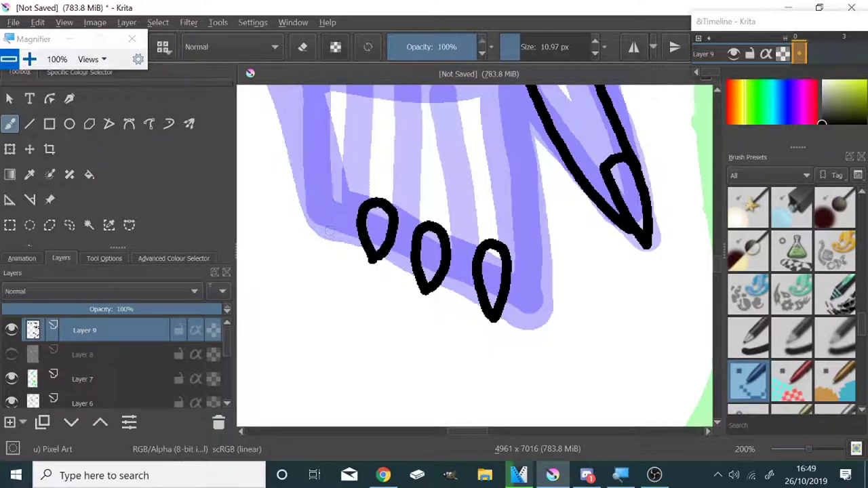
{"action": "left_click_drag", "start_coordinate": [324, 237], "coordinate": [345, 202]}
{"action": "scroll", "coordinate": [339, 238], "scroll_direction": "down", "scroll_amount": 2}
{"action": "scroll", "coordinate": [366, 257], "scroll_direction": "up", "scroll_amount": 2}
- Ink the finger lines connecting each fingertip up to the cuff
{"action": "mouse_move", "coordinate": [353, 305]}
{"action": "left_mouse_down"}
{"action": "mouse_move", "coordinate": [341, 92]}
{"action": "mouse_move", "coordinate": [391, 229]}
{"action": "left_mouse_up"}
{"action": "left_click_drag", "start_coordinate": [392, 144], "coordinate": [392, 272]}
{"action": "left_click_drag", "start_coordinate": [425, 342], "coordinate": [438, 134]}
{"action": "left_click_drag", "start_coordinate": [448, 337], "coordinate": [441, 220]}
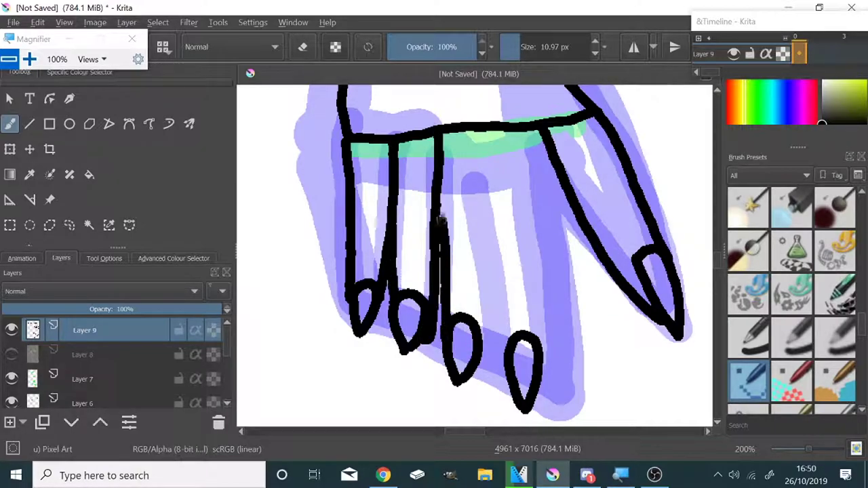
{"action": "left_click_drag", "start_coordinate": [477, 363], "coordinate": [472, 155]}
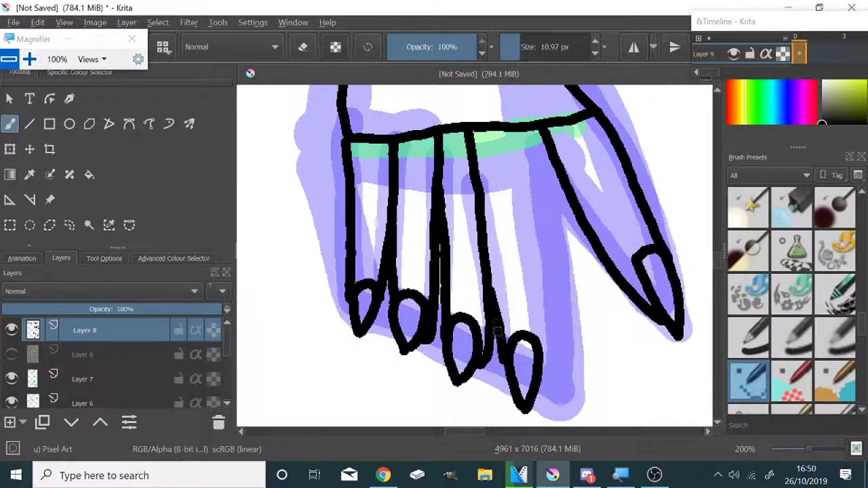
{"action": "left_click_drag", "start_coordinate": [539, 384], "coordinate": [531, 163]}
{"action": "scroll", "coordinate": [499, 287], "scroll_direction": "up", "scroll_amount": 5}
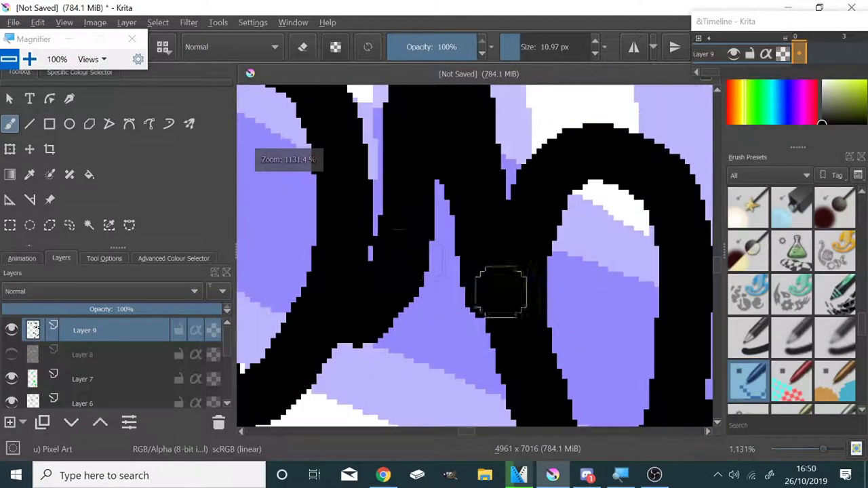
{"action": "scroll", "coordinate": [398, 257], "scroll_direction": "down", "scroll_amount": 3}
{"action": "scroll", "coordinate": [373, 305], "scroll_direction": "up", "scroll_amount": 3}
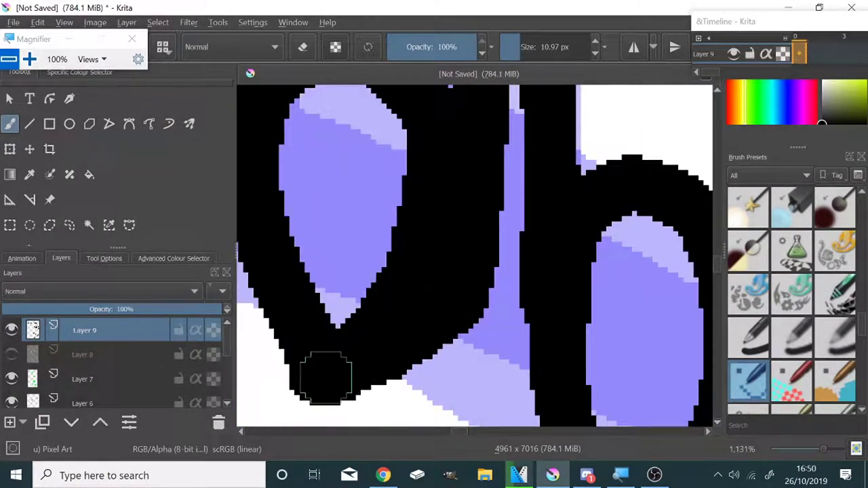
{"action": "scroll", "coordinate": [326, 366], "scroll_direction": "down", "scroll_amount": 1}
{"action": "scroll", "coordinate": [375, 403], "scroll_direction": "down", "scroll_amount": 2}
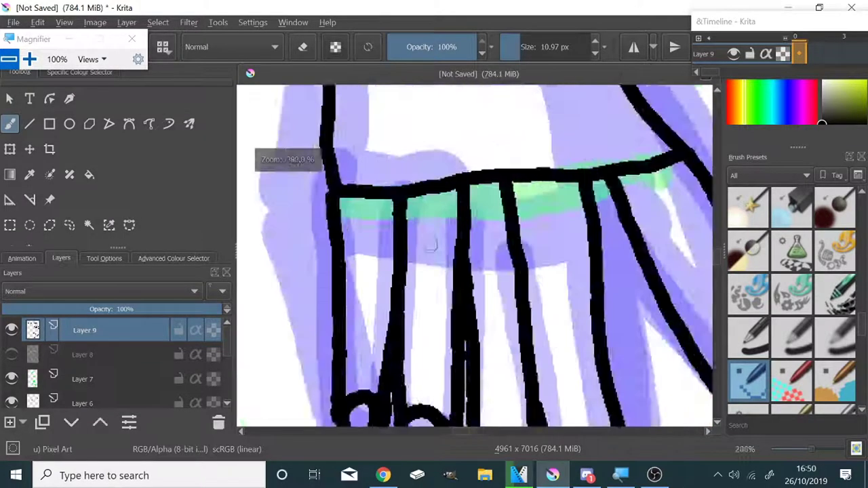
{"action": "scroll", "coordinate": [411, 269], "scroll_direction": "up", "scroll_amount": 2}
{"action": "scroll", "coordinate": [428, 278], "scroll_direction": "down", "scroll_amount": 4}
{"action": "scroll", "coordinate": [475, 223], "scroll_direction": "up", "scroll_amount": 3}
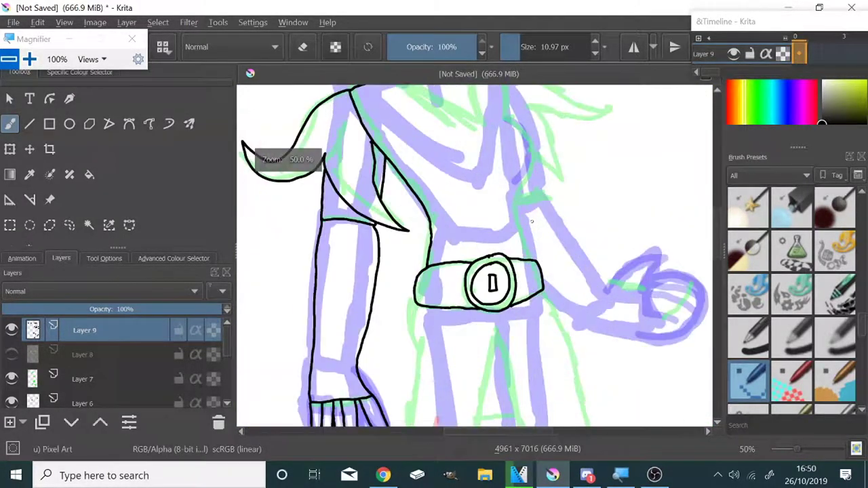
{"action": "scroll", "coordinate": [475, 224], "scroll_direction": "down", "scroll_amount": 3}
- Join the shoulder lines with a connecting stroke
{"action": "scroll", "coordinate": [441, 203], "scroll_direction": "up", "scroll_amount": 3}
{"action": "scroll", "coordinate": [441, 203], "scroll_direction": "down", "scroll_amount": 1}
{"action": "scroll", "coordinate": [455, 121], "scroll_direction": "up", "scroll_amount": 1}
{"action": "scroll", "coordinate": [456, 121], "scroll_direction": "down", "scroll_amount": 1}
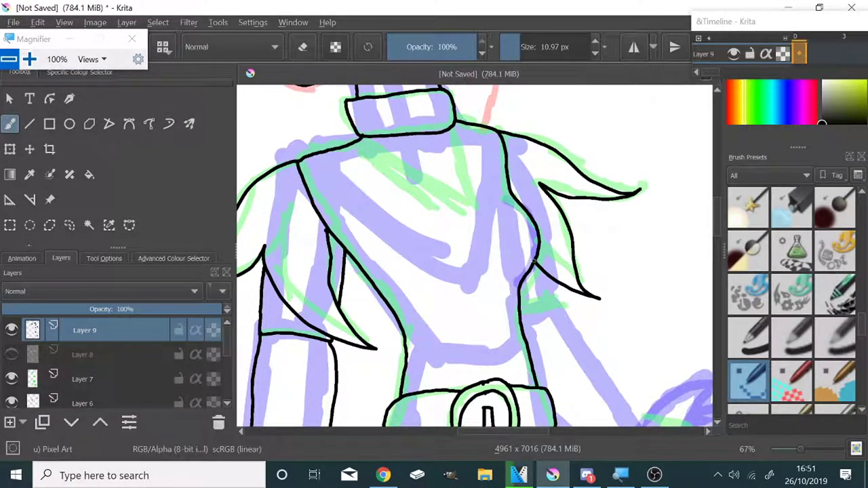
{"action": "scroll", "coordinate": [534, 261], "scroll_direction": "down", "scroll_amount": 1}
{"action": "scroll", "coordinate": [557, 194], "scroll_direction": "up", "scroll_amount": 4}
{"action": "left_click_drag", "start_coordinate": [487, 288], "coordinate": [580, 248]}
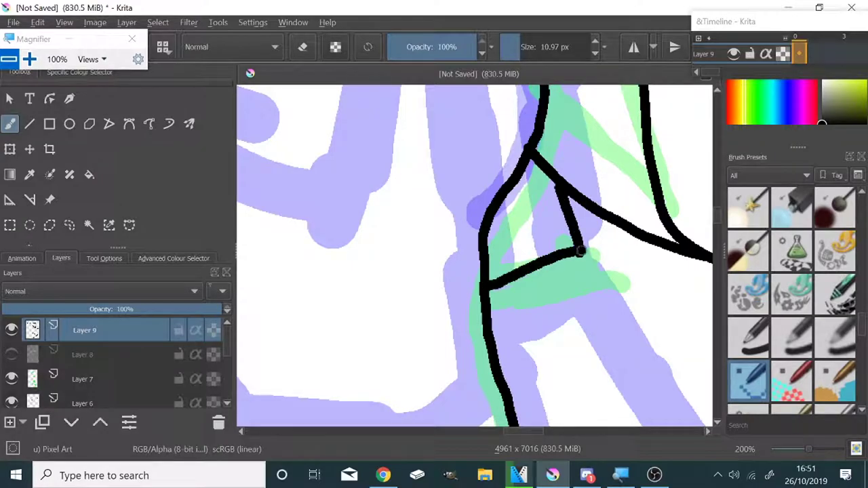
{"action": "scroll", "coordinate": [580, 248], "scroll_direction": "down", "scroll_amount": 5}
{"action": "scroll", "coordinate": [576, 284], "scroll_direction": "up", "scroll_amount": 4}
- Ink the other arm's outline down toward the hand
{"action": "left_click_drag", "start_coordinate": [407, 142], "coordinate": [477, 264]}
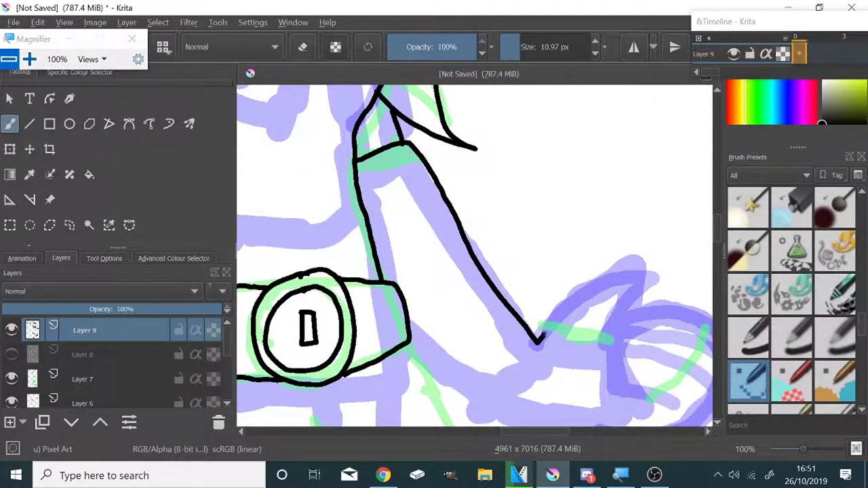
{"action": "scroll", "coordinate": [311, 203], "scroll_direction": "up", "scroll_amount": 2}
{"action": "scroll", "coordinate": [314, 229], "scroll_direction": "down", "scroll_amount": 2}
{"action": "scroll", "coordinate": [314, 228], "scroll_direction": "up", "scroll_amount": 2}
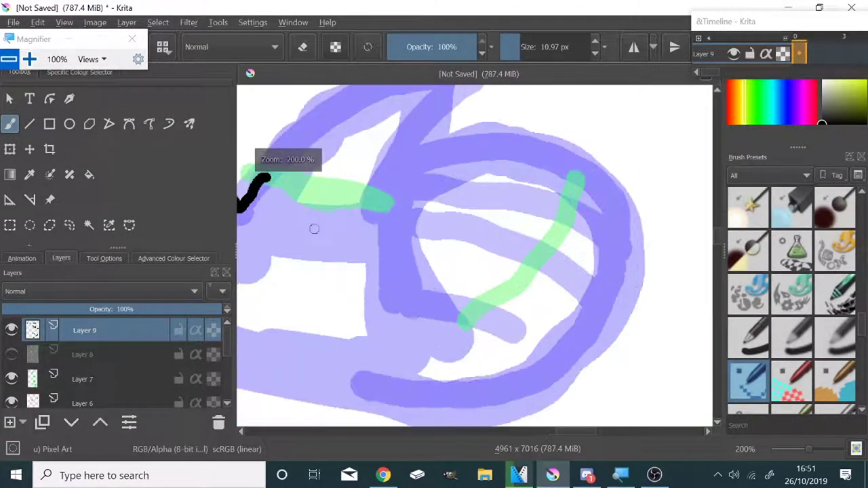
- Ink stacked oval fingers and three finger lines across the second hand
{"action": "left_click_drag", "start_coordinate": [380, 256], "coordinate": [386, 261]}
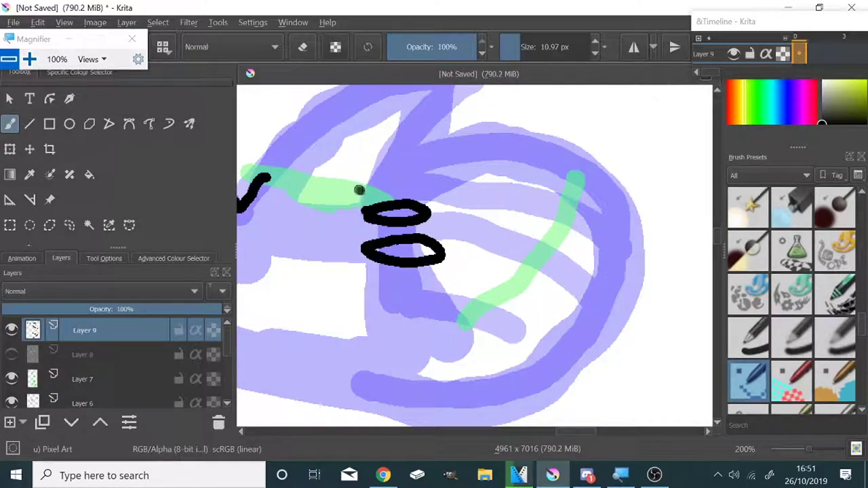
{"action": "left_click_drag", "start_coordinate": [359, 191], "coordinate": [384, 177]}
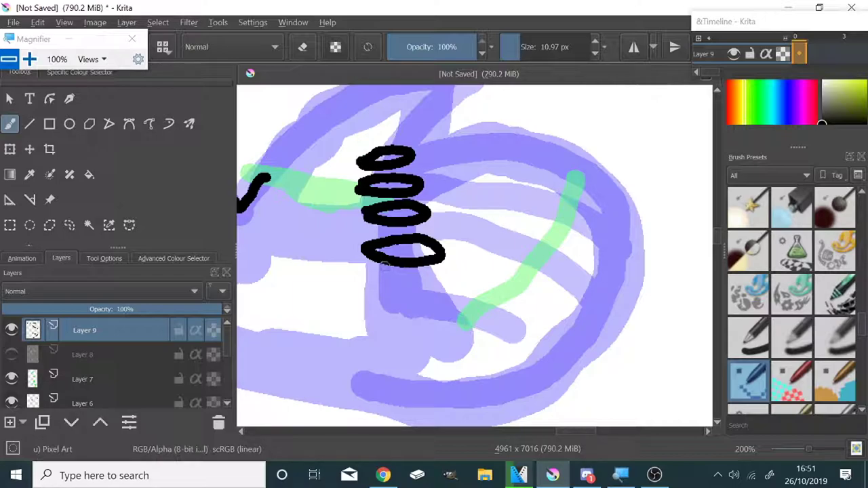
{"action": "left_click_drag", "start_coordinate": [388, 267], "coordinate": [494, 313]}
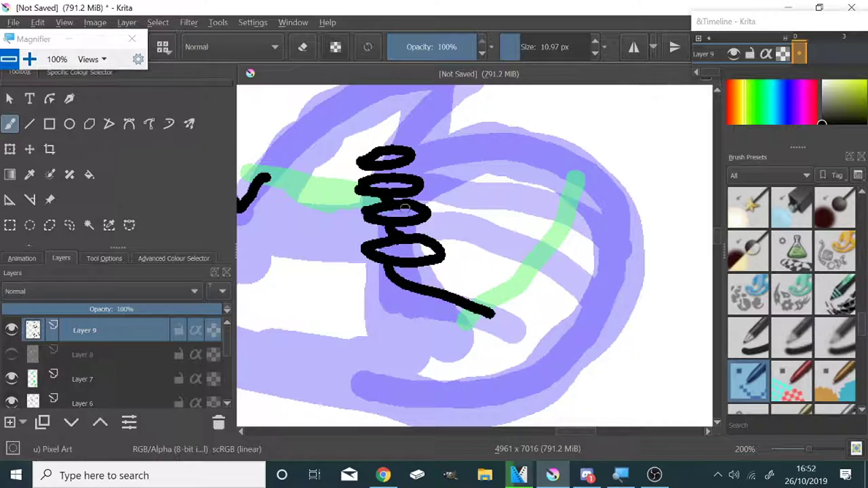
{"action": "left_click_drag", "start_coordinate": [432, 238], "coordinate": [589, 298]}
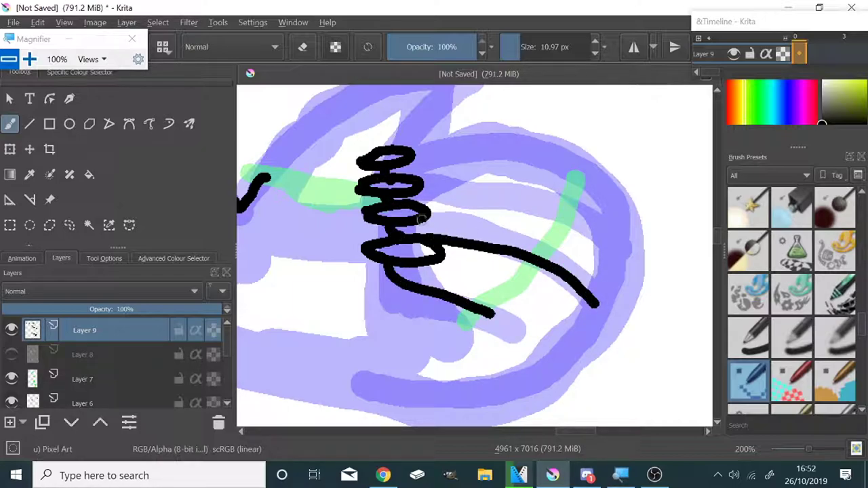
{"action": "left_click_drag", "start_coordinate": [428, 210], "coordinate": [615, 263]}
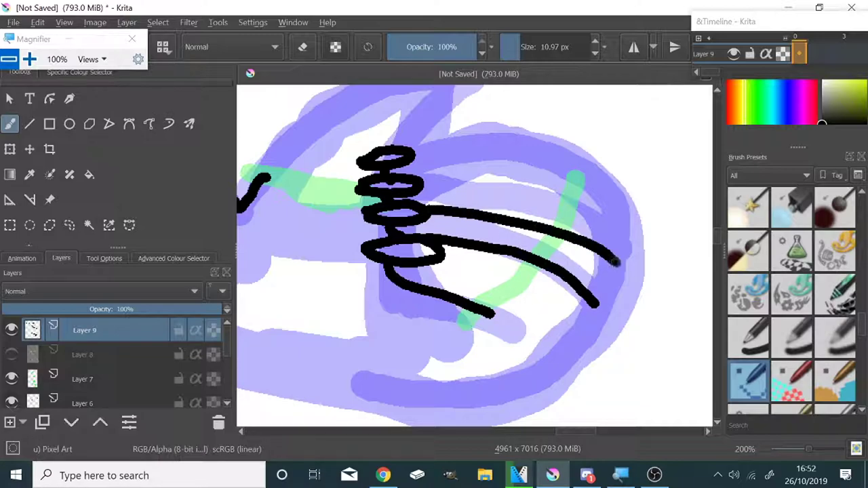
{"action": "left_click_drag", "start_coordinate": [413, 178], "coordinate": [617, 223]}
- Add outline strokes around the hand and ink the arm's lower edge
{"action": "mouse_move", "coordinate": [424, 148]}
{"action": "left_mouse_down"}
{"action": "mouse_move", "coordinate": [627, 259]}
{"action": "mouse_move", "coordinate": [352, 387]}
{"action": "left_mouse_up"}
{"action": "scroll", "coordinate": [353, 387], "scroll_direction": "down", "scroll_amount": 3}
{"action": "scroll", "coordinate": [582, 318], "scroll_direction": "up", "scroll_amount": 2}
{"action": "left_click_drag", "start_coordinate": [583, 319], "coordinate": [339, 223]}
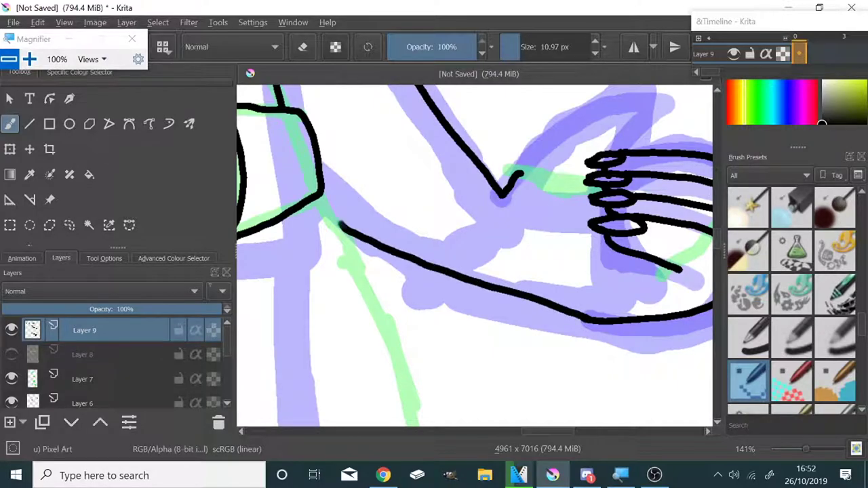
{"action": "scroll", "coordinate": [507, 271], "scroll_direction": "up", "scroll_amount": 3}
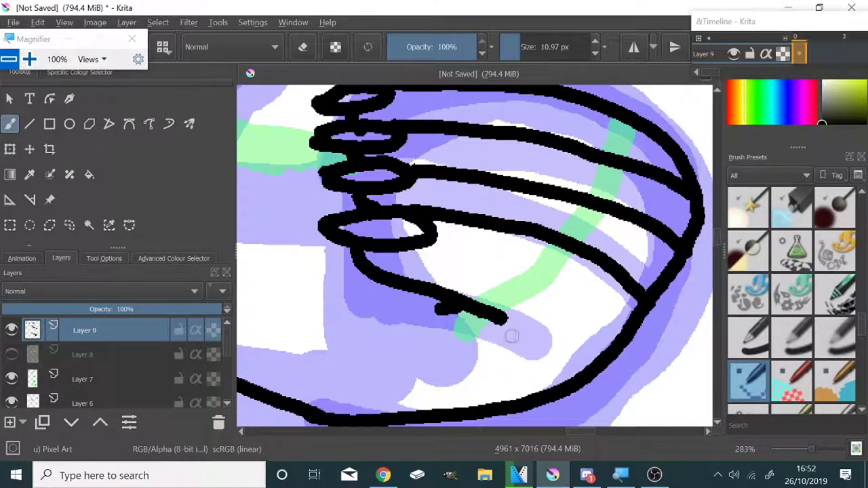
- Ink the wrist line and the peaked thumb outline, undoing a diagonal finger stroke
{"action": "mouse_move", "coordinate": [498, 311]}
{"action": "left_mouse_down"}
{"action": "mouse_move", "coordinate": [629, 114]}
{"action": "mouse_move", "coordinate": [505, 309]}
{"action": "left_mouse_up"}
{"action": "key", "text": "ctrl+z"}
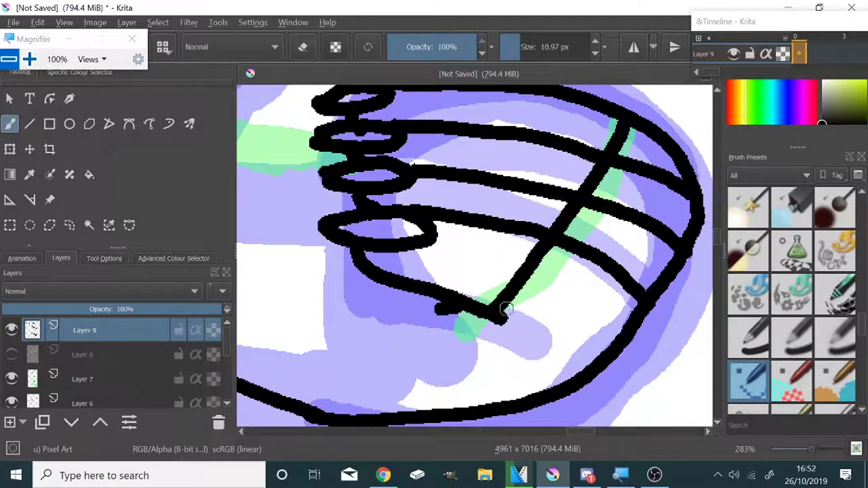
{"action": "scroll", "coordinate": [505, 309], "scroll_direction": "up", "scroll_amount": 5}
{"action": "scroll", "coordinate": [505, 309], "scroll_direction": "down", "scroll_amount": 8}
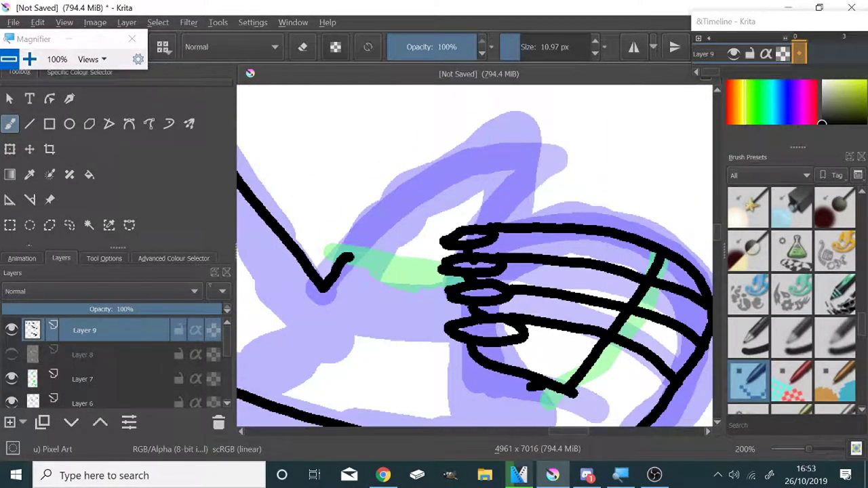
{"action": "mouse_move", "coordinate": [342, 257]}
{"action": "left_mouse_down"}
{"action": "mouse_move", "coordinate": [445, 271]}
{"action": "mouse_move", "coordinate": [476, 167]}
{"action": "mouse_move", "coordinate": [491, 223]}
{"action": "left_mouse_up"}
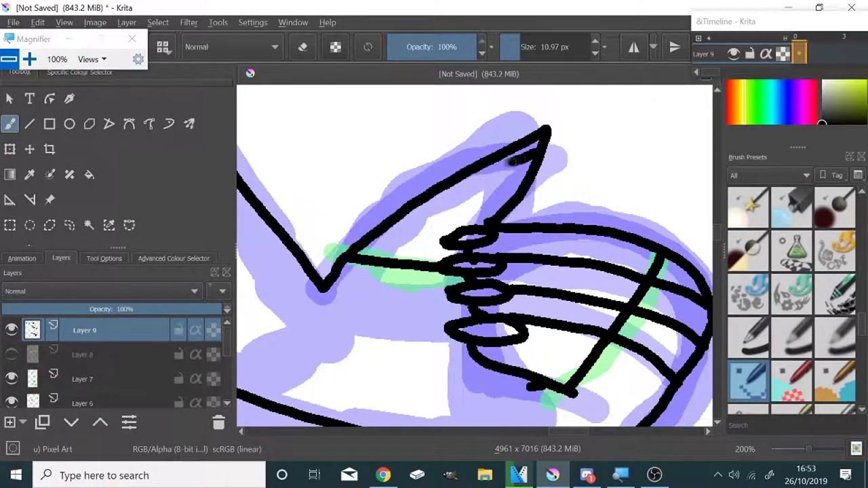
{"action": "scroll", "coordinate": [477, 171], "scroll_direction": "up", "scroll_amount": 5}
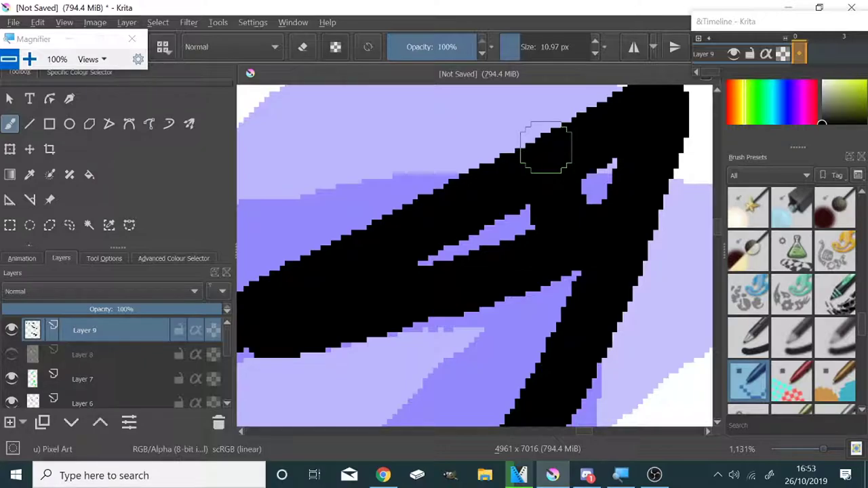
{"action": "scroll", "coordinate": [546, 147], "scroll_direction": "down", "scroll_amount": 5}
{"action": "scroll", "coordinate": [547, 141], "scroll_direction": "up", "scroll_amount": 5}
{"action": "scroll", "coordinate": [576, 180], "scroll_direction": "down", "scroll_amount": 8}
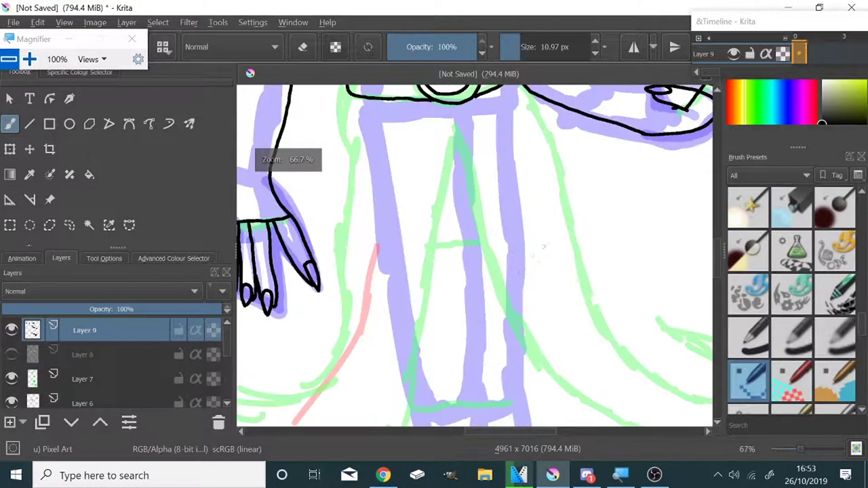
{"action": "scroll", "coordinate": [543, 247], "scroll_direction": "down", "scroll_amount": 3}
{"action": "scroll", "coordinate": [495, 268], "scroll_direction": "up", "scroll_amount": 1}
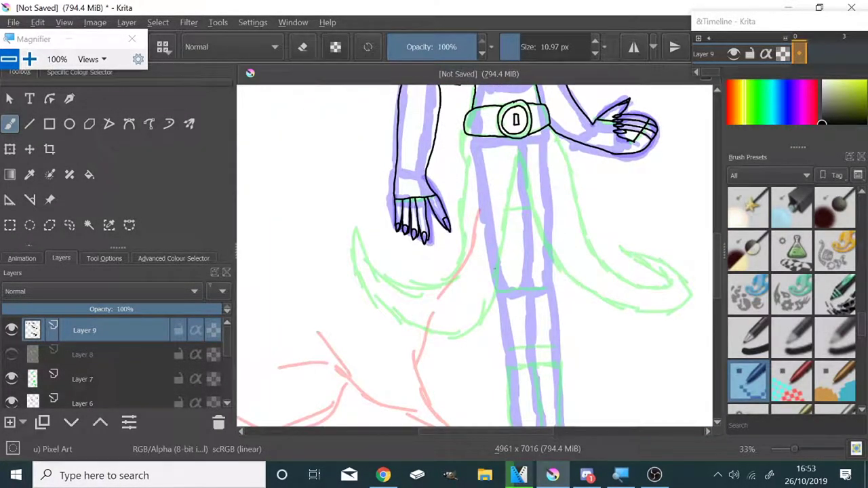
- Draw the left crescent coat tail and the right curling coat tail
{"action": "left_click_drag", "start_coordinate": [449, 233], "coordinate": [472, 318]}
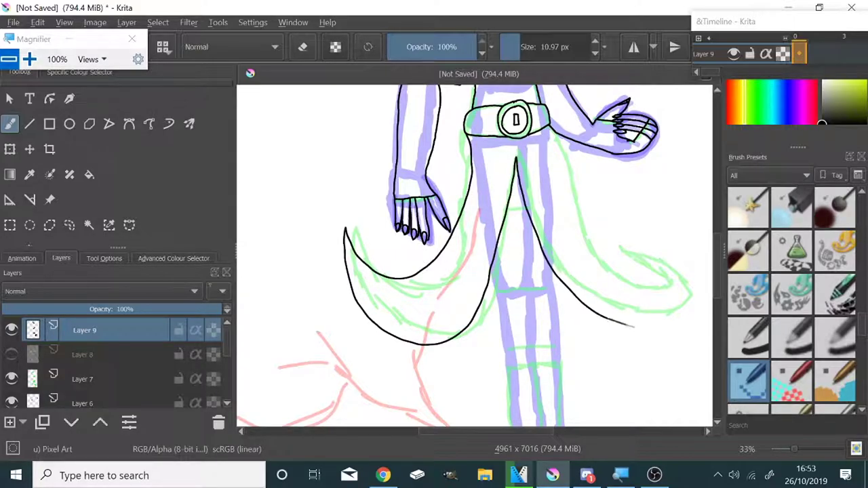
{"action": "left_click_drag", "start_coordinate": [634, 327], "coordinate": [631, 290]}
{"action": "scroll", "coordinate": [552, 178], "scroll_direction": "up", "scroll_amount": 5}
{"action": "scroll", "coordinate": [552, 179], "scroll_direction": "up", "scroll_amount": 4}
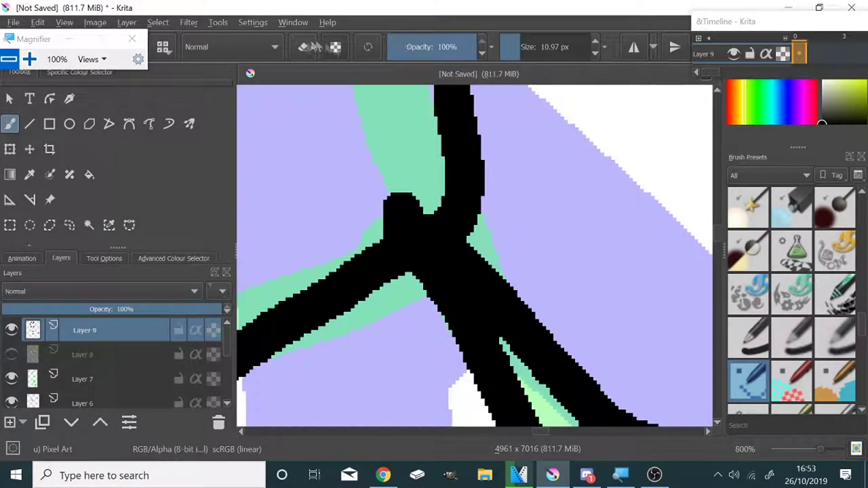
{"action": "scroll", "coordinate": [371, 198], "scroll_direction": "down", "scroll_amount": 10}
{"action": "scroll", "coordinate": [371, 199], "scroll_direction": "up", "scroll_amount": 5}
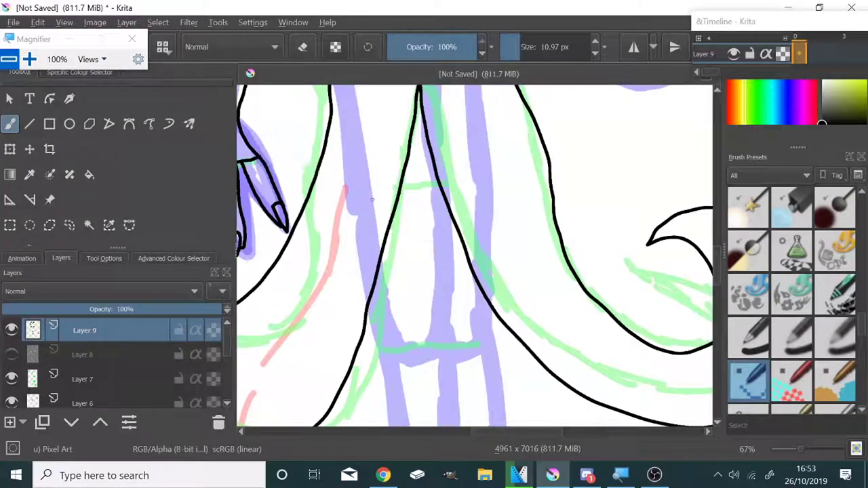
{"action": "scroll", "coordinate": [434, 237], "scroll_direction": "down", "scroll_amount": 5}
{"action": "scroll", "coordinate": [434, 237], "scroll_direction": "up", "scroll_amount": 6}
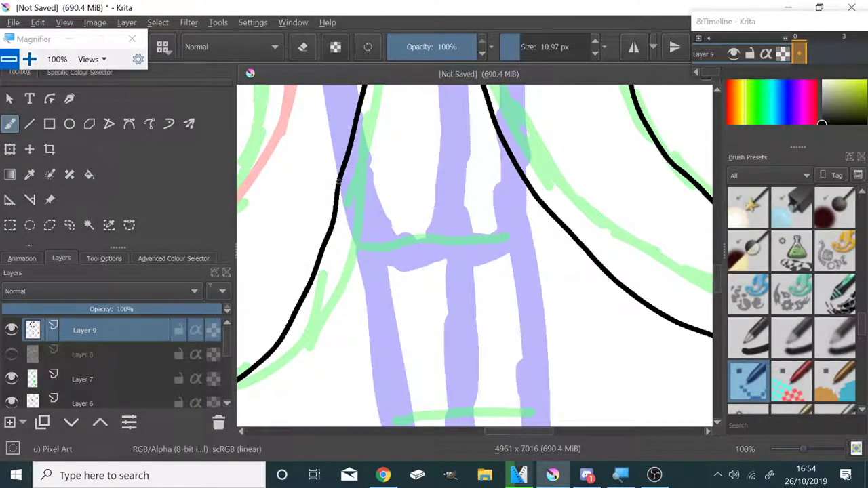
- Ink the inner edge of a coat tail
{"action": "mouse_move", "coordinate": [338, 182]}
{"action": "left_mouse_down"}
{"action": "mouse_move", "coordinate": [397, 242]}
{"action": "mouse_move", "coordinate": [453, 237]}
{"action": "left_mouse_up"}
{"action": "scroll", "coordinate": [453, 237], "scroll_direction": "down", "scroll_amount": 3}
{"action": "scroll", "coordinate": [464, 313], "scroll_direction": "up", "scroll_amount": 2}
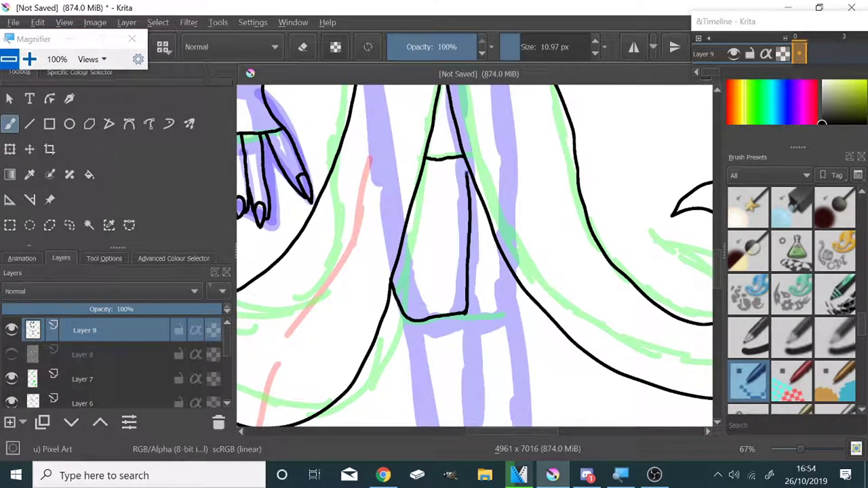
{"action": "scroll", "coordinate": [465, 313], "scroll_direction": "down", "scroll_amount": 3}
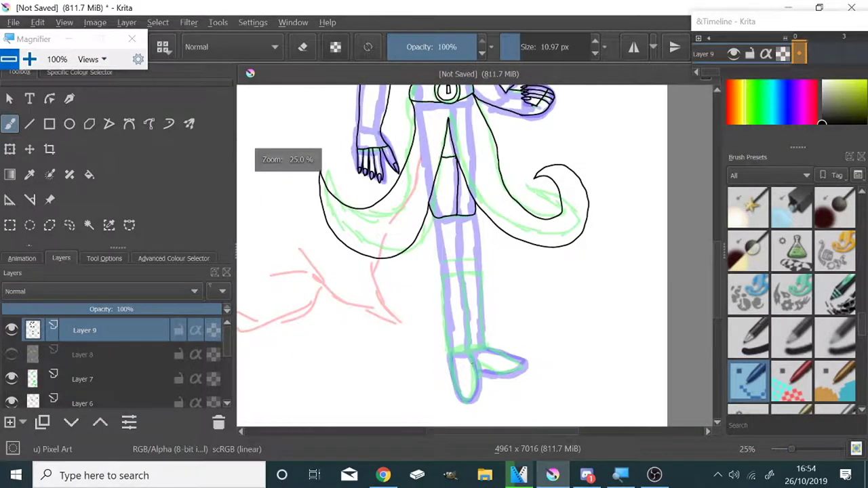
{"action": "scroll", "coordinate": [401, 183], "scroll_direction": "up", "scroll_amount": 3}
{"action": "scroll", "coordinate": [457, 221], "scroll_direction": "down", "scroll_amount": 3}
{"action": "scroll", "coordinate": [459, 349], "scroll_direction": "up", "scroll_amount": 2}
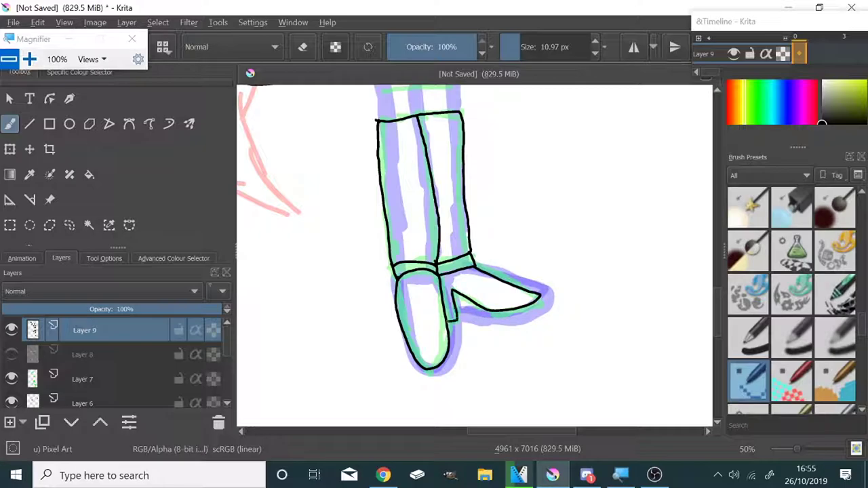
{"action": "scroll", "coordinate": [445, 269], "scroll_direction": "up", "scroll_amount": 5}
{"action": "scroll", "coordinate": [444, 270], "scroll_direction": "up", "scroll_amount": 2}
{"action": "scroll", "coordinate": [361, 288], "scroll_direction": "down", "scroll_amount": 2}
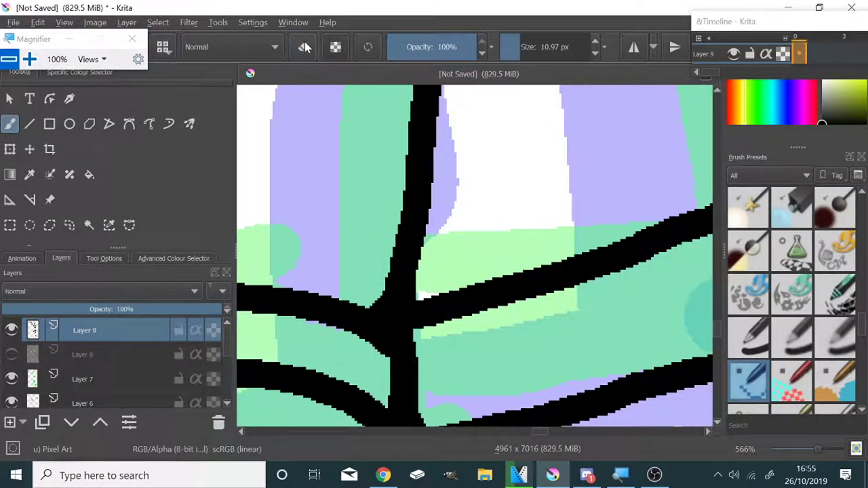
{"action": "scroll", "coordinate": [362, 289], "scroll_direction": "down", "scroll_amount": 5}
{"action": "scroll", "coordinate": [682, 224], "scroll_direction": "up", "scroll_amount": 1}
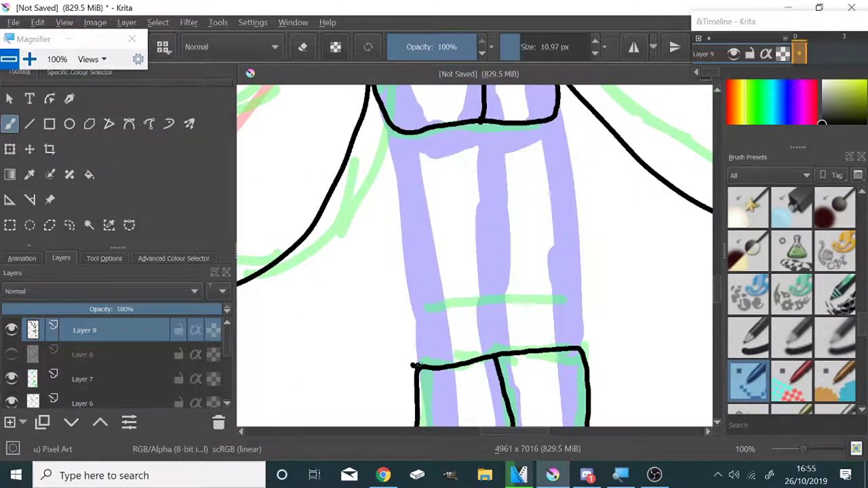
- Outline the boot cuff and both edges of the leg, redrawing a misplaced line
{"action": "left_click_drag", "start_coordinate": [516, 301], "coordinate": [582, 349]}
{"action": "left_click_drag", "start_coordinate": [426, 306], "coordinate": [397, 157]}
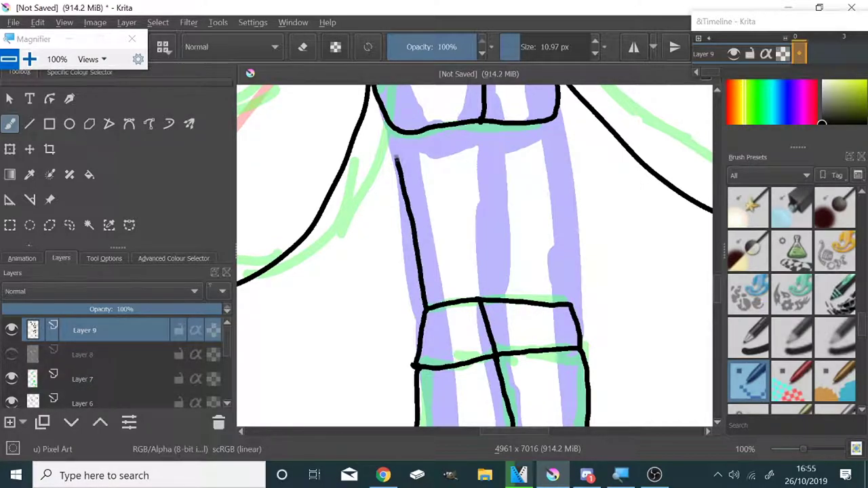
{"action": "key", "text": "ctrl+z"}
{"action": "left_click_drag", "start_coordinate": [426, 308], "coordinate": [390, 145]}
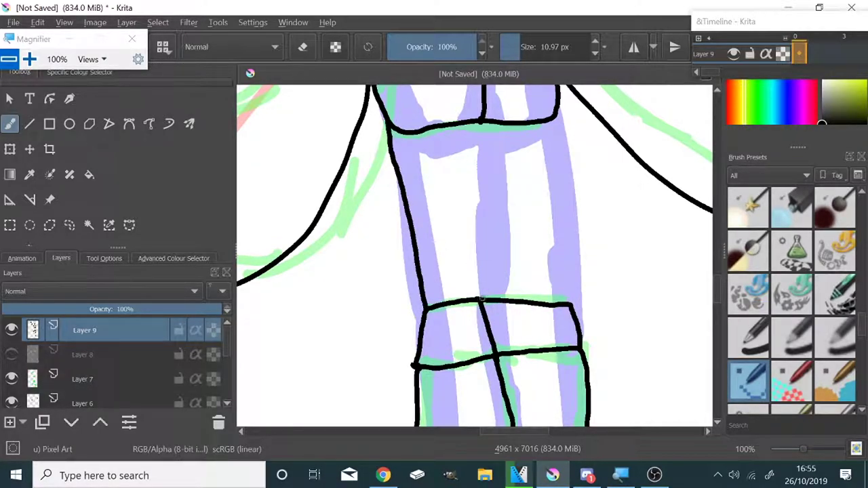
{"action": "left_click_drag", "start_coordinate": [564, 271], "coordinate": [550, 122]}
- Zoom the canvas and toggle the brush into erase mode and back to painting
{"action": "scroll", "coordinate": [271, 163], "scroll_direction": "down", "scroll_amount": 5}
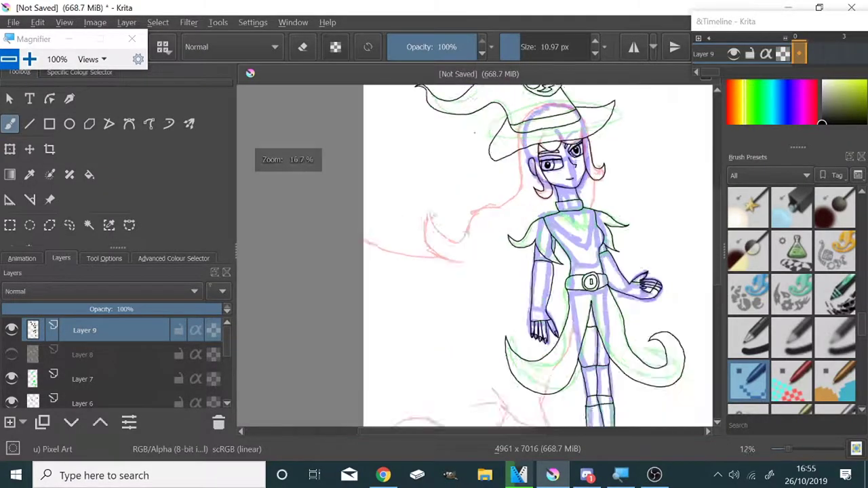
{"action": "scroll", "coordinate": [271, 162], "scroll_direction": "up", "scroll_amount": 1}
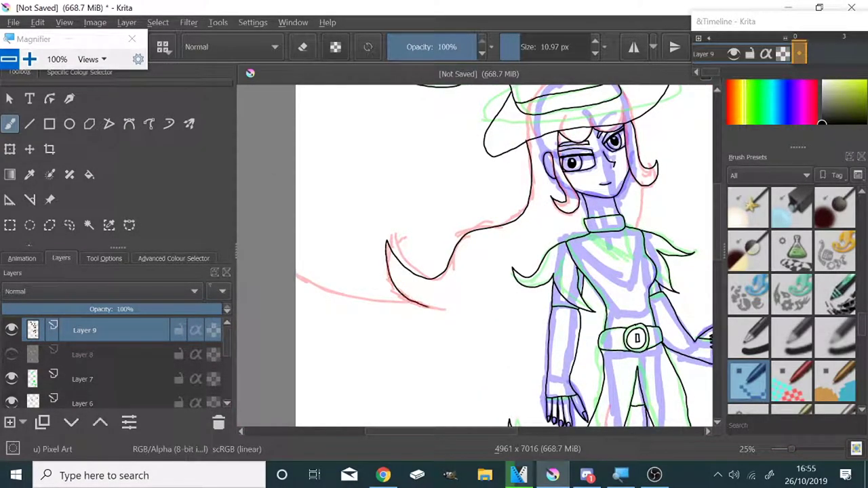
{"action": "scroll", "coordinate": [400, 222], "scroll_direction": "up", "scroll_amount": 2}
{"action": "scroll", "coordinate": [400, 222], "scroll_direction": "up", "scroll_amount": 5}
{"action": "key", "text": "e"}
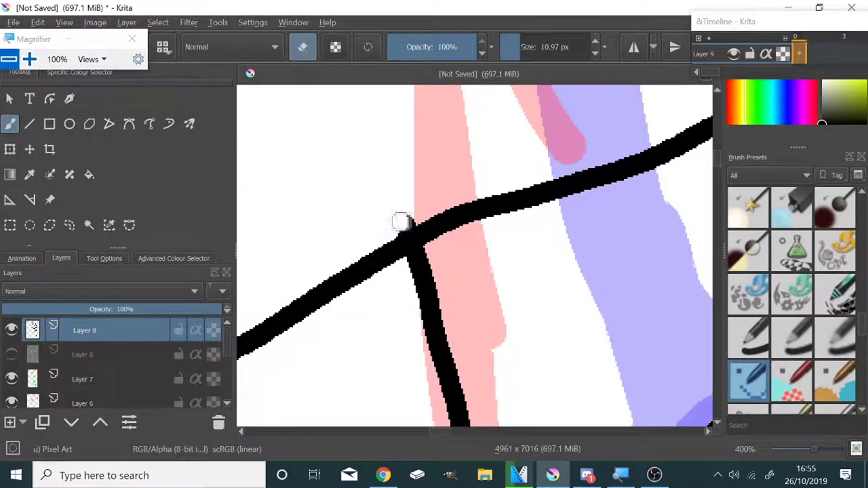
{"action": "left_click", "coordinate": [302, 46]}
- Zoom in and out repeatedly to frame the whole witch figure
{"action": "scroll", "coordinate": [481, 141], "scroll_direction": "down", "scroll_amount": 5}
{"action": "scroll", "coordinate": [480, 141], "scroll_direction": "up", "scroll_amount": 2}
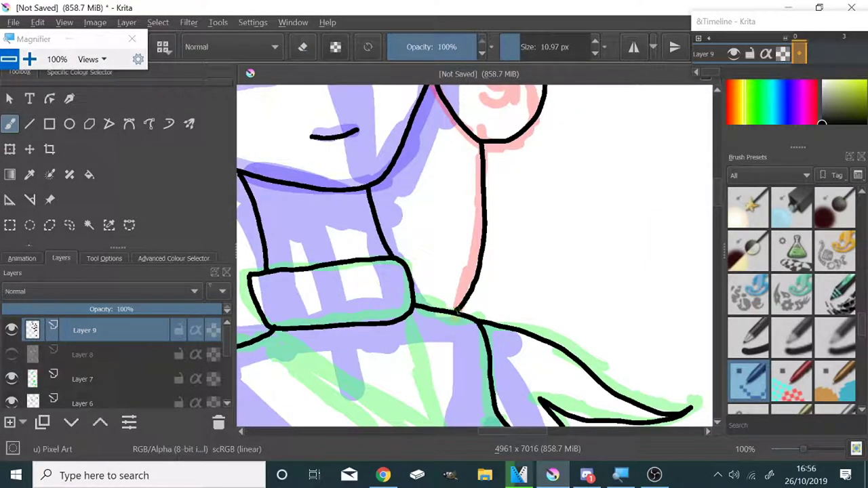
{"action": "scroll", "coordinate": [458, 311], "scroll_direction": "down", "scroll_amount": 5}
{"action": "scroll", "coordinate": [458, 311], "scroll_direction": "up", "scroll_amount": 2}
{"action": "scroll", "coordinate": [458, 311], "scroll_direction": "down", "scroll_amount": 2}
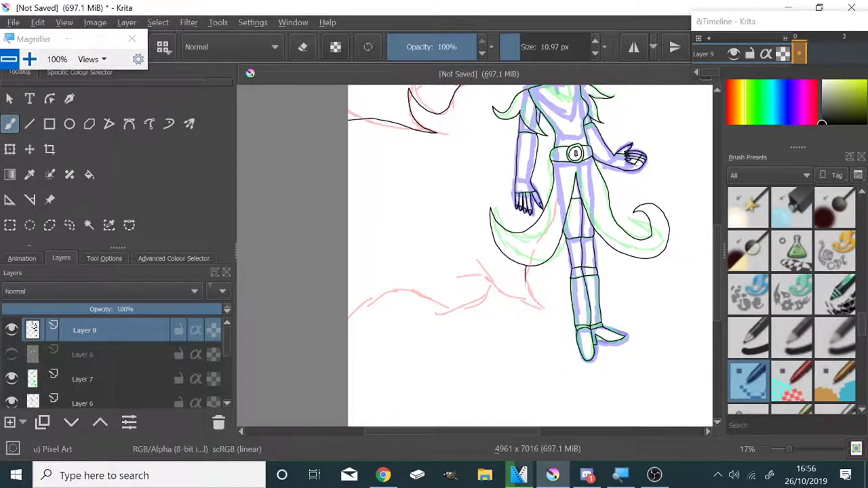
{"action": "scroll", "coordinate": [474, 258], "scroll_direction": "up", "scroll_amount": 5}
{"action": "scroll", "coordinate": [475, 258], "scroll_direction": "down", "scroll_amount": 3}
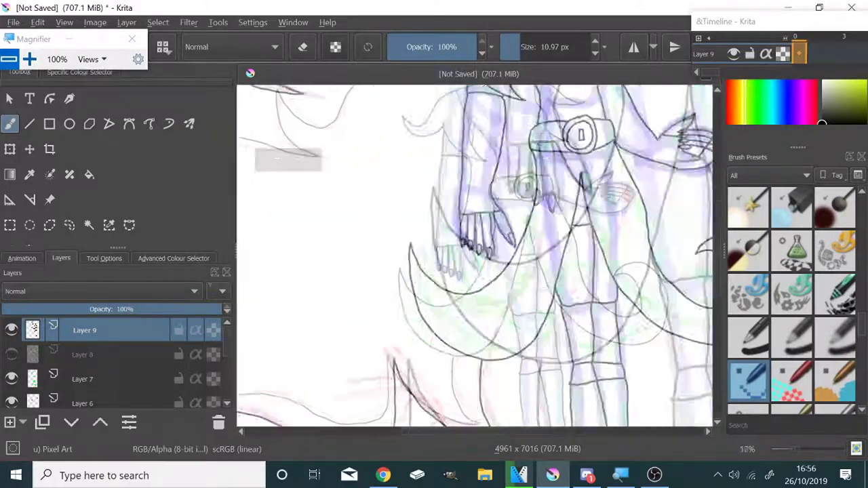
{"action": "scroll", "coordinate": [474, 258], "scroll_direction": "up", "scroll_amount": 3}
{"action": "scroll", "coordinate": [475, 258], "scroll_direction": "up", "scroll_amount": 3}
{"action": "scroll", "coordinate": [474, 257], "scroll_direction": "down", "scroll_amount": 4}
{"action": "scroll", "coordinate": [475, 258], "scroll_direction": "up", "scroll_amount": 3}
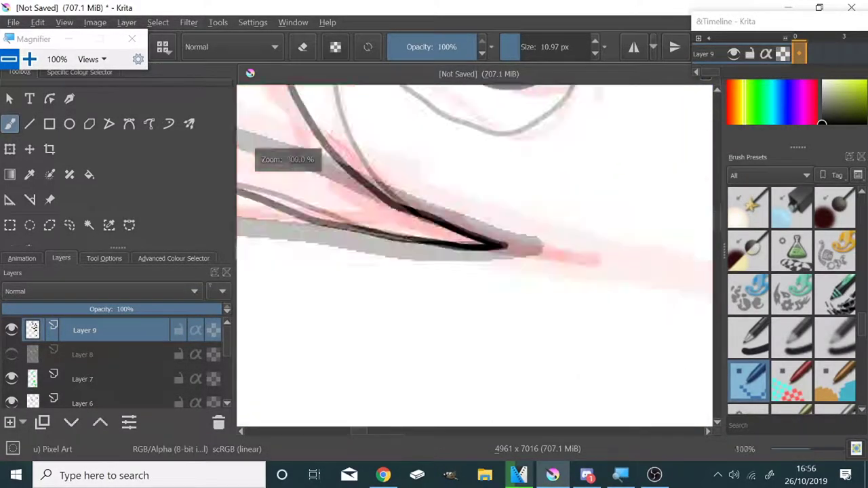
{"action": "scroll", "coordinate": [474, 258], "scroll_direction": "up", "scroll_amount": 2}
{"action": "scroll", "coordinate": [475, 258], "scroll_direction": "up", "scroll_amount": 2}
{"action": "scroll", "coordinate": [475, 258], "scroll_direction": "down", "scroll_amount": 2}
{"action": "scroll", "coordinate": [475, 257], "scroll_direction": "down", "scroll_amount": 1}
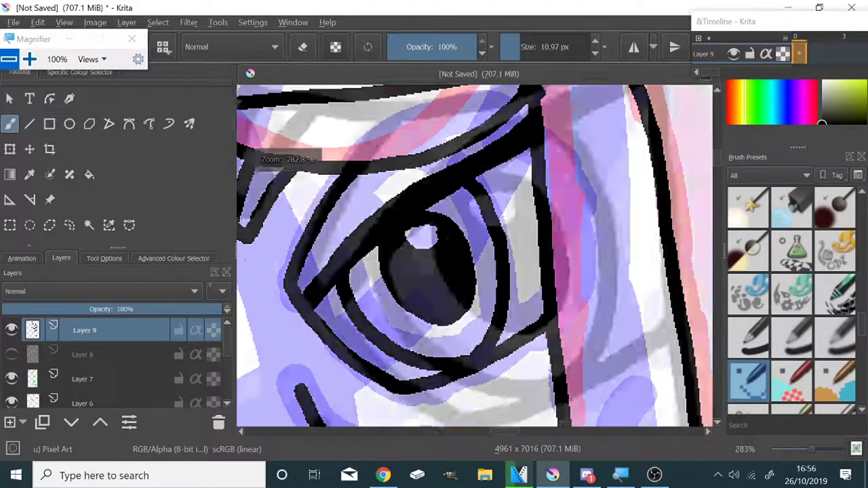
{"action": "scroll", "coordinate": [474, 258], "scroll_direction": "down", "scroll_amount": 1}
{"action": "scroll", "coordinate": [475, 258], "scroll_direction": "up", "scroll_amount": 1}
{"action": "scroll", "coordinate": [292, 325], "scroll_direction": "up", "scroll_amount": 3}
{"action": "scroll", "coordinate": [319, 353], "scroll_direction": "up", "scroll_amount": 1}
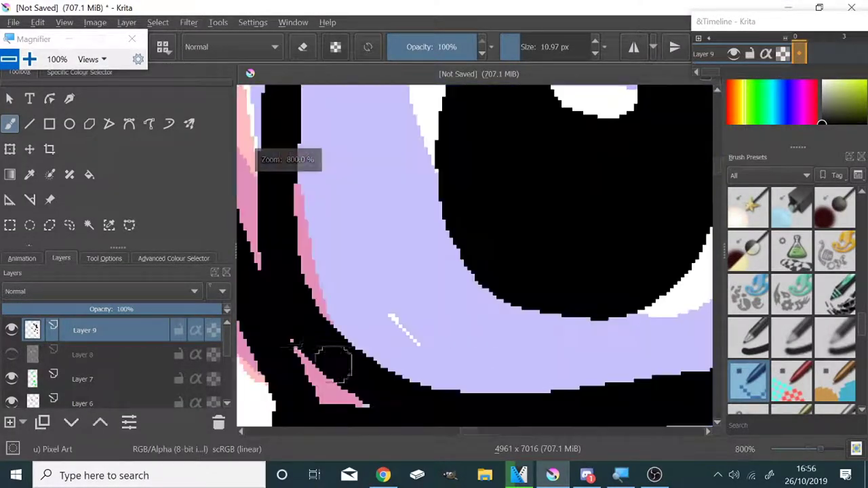
{"action": "scroll", "coordinate": [339, 346], "scroll_direction": "down", "scroll_amount": 5}
{"action": "scroll", "coordinate": [372, 334], "scroll_direction": "down", "scroll_amount": 1}
{"action": "scroll", "coordinate": [379, 325], "scroll_direction": "up", "scroll_amount": 1}
{"action": "scroll", "coordinate": [434, 292], "scroll_direction": "down", "scroll_amount": 2}
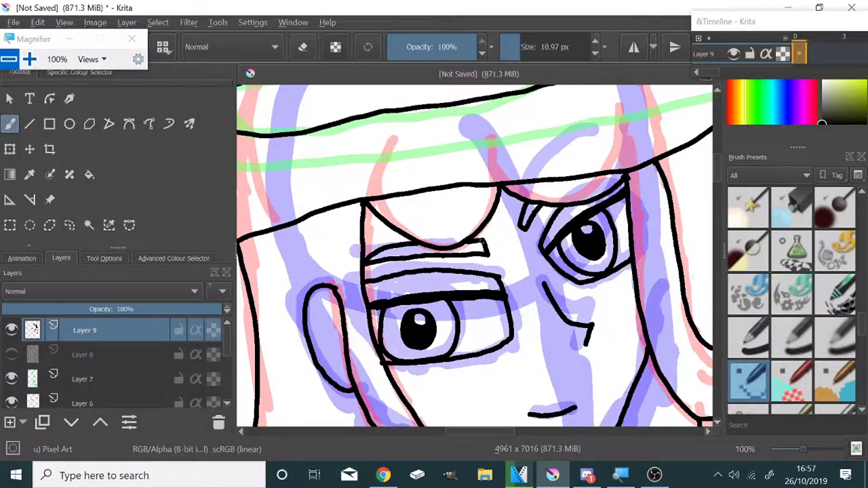
{"action": "scroll", "coordinate": [552, 183], "scroll_direction": "up", "scroll_amount": 1}
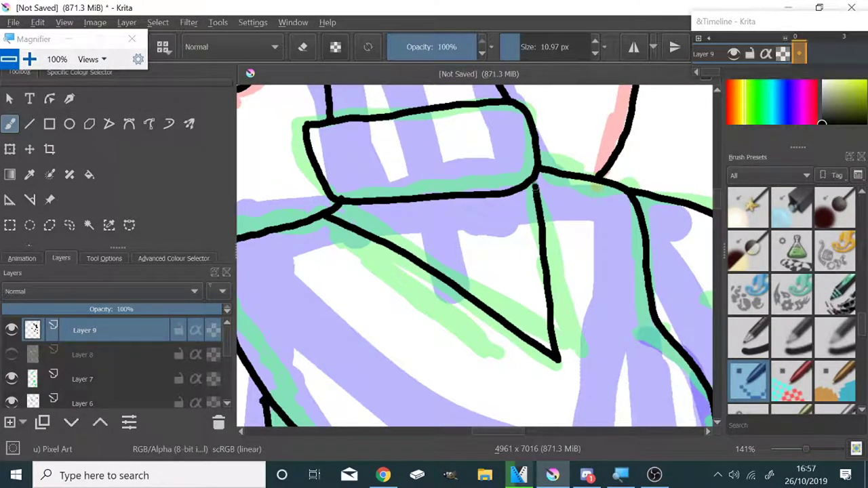
{"action": "scroll", "coordinate": [535, 188], "scroll_direction": "down", "scroll_amount": 2}
{"action": "scroll", "coordinate": [502, 217], "scroll_direction": "down", "scroll_amount": 4}
{"action": "scroll", "coordinate": [475, 237], "scroll_direction": "up", "scroll_amount": 2}
{"action": "scroll", "coordinate": [457, 259], "scroll_direction": "down", "scroll_amount": 1}
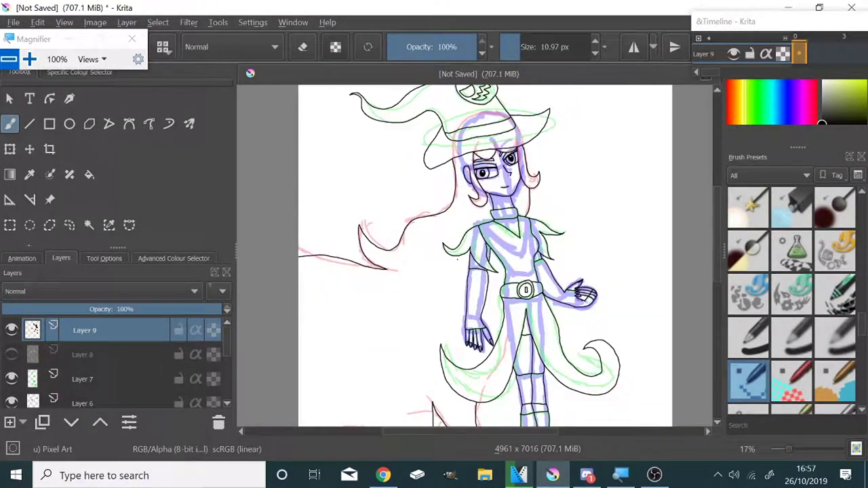
{"action": "scroll", "coordinate": [461, 259], "scroll_direction": "down", "scroll_amount": 4}
- Hide Layer 7's sketch lines and fill the pumpkin head orange, checking with undo/redo
{"action": "left_click", "coordinate": [10, 379]}
{"action": "scroll", "coordinate": [8, 381], "scroll_direction": "down", "scroll_amount": 3}
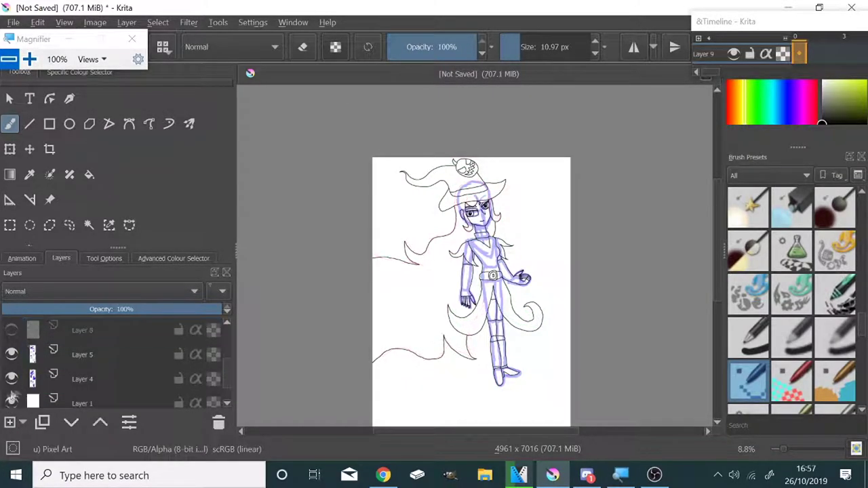
{"action": "key", "text": "f"}
{"action": "scroll", "coordinate": [441, 184], "scroll_direction": "up", "scroll_amount": 5}
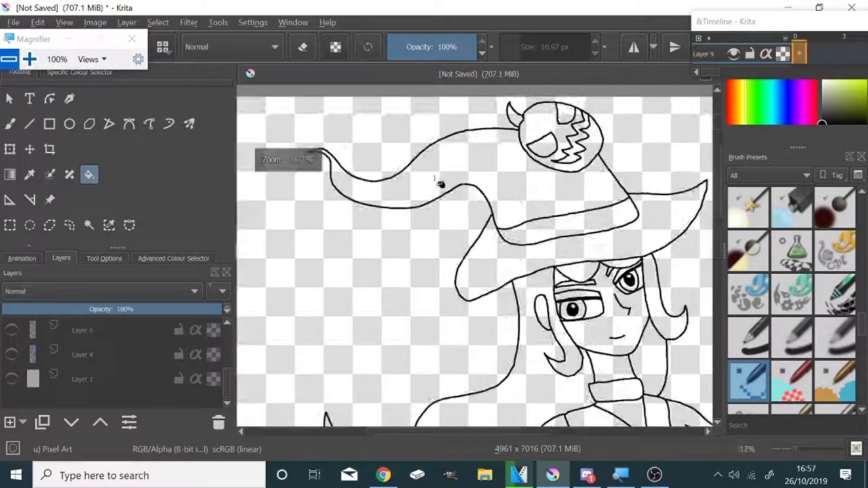
{"action": "left_click", "coordinate": [738, 101]}
{"action": "scroll", "coordinate": [474, 216], "scroll_direction": "up", "scroll_amount": 1}
{"action": "scroll", "coordinate": [474, 216], "scroll_direction": "up", "scroll_amount": 2}
{"action": "left_click", "coordinate": [474, 216]}
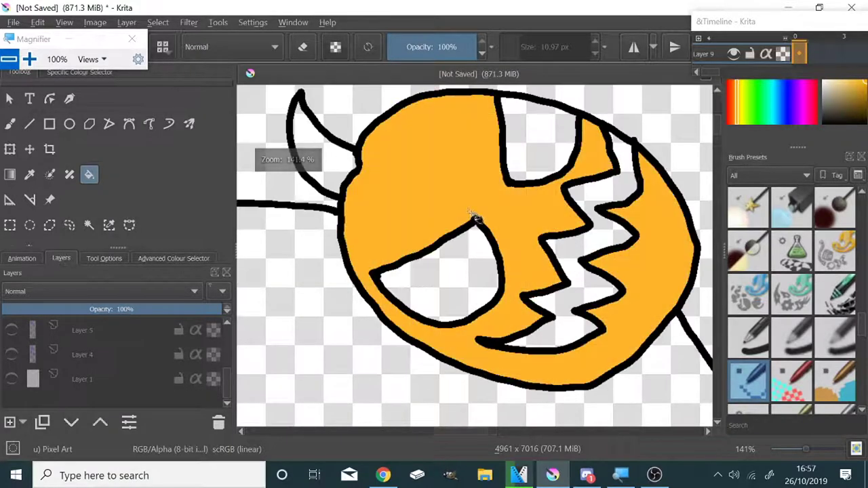
{"action": "key", "text": "ctrl+z"}
{"action": "key", "text": "ctrl+shift+z"}
{"action": "scroll", "coordinate": [562, 291], "scroll_direction": "down", "scroll_amount": 5}
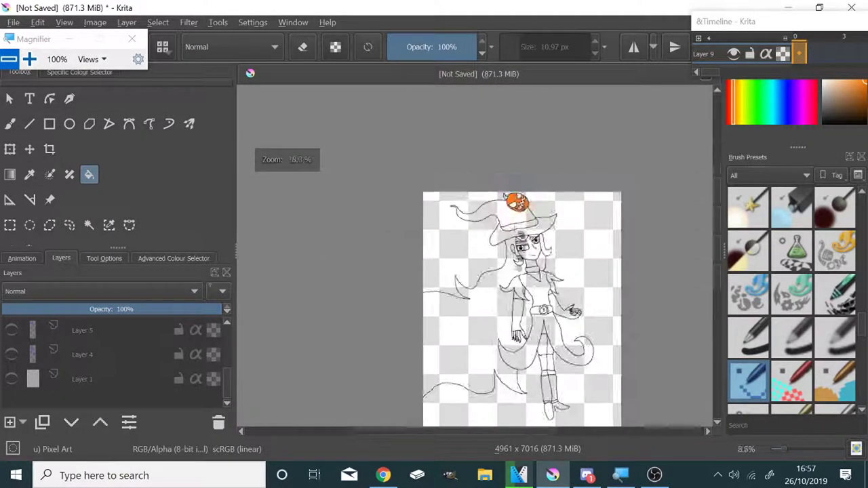
{"action": "scroll", "coordinate": [562, 291], "scroll_direction": "up", "scroll_amount": 8}
{"action": "scroll", "coordinate": [561, 291], "scroll_direction": "up", "scroll_amount": 2}
- Fill the belt buckle circle and another outlined section orange
{"action": "left_click", "coordinate": [593, 287]}
{"action": "scroll", "coordinate": [539, 267], "scroll_direction": "down", "scroll_amount": 3}
{"action": "left_click", "coordinate": [434, 217]}
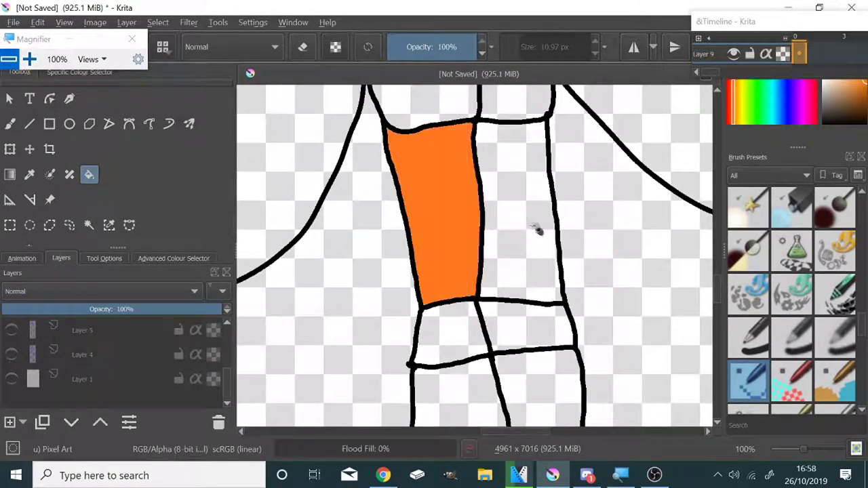
{"action": "scroll", "coordinate": [535, 229], "scroll_direction": "down", "scroll_amount": 5}
{"action": "scroll", "coordinate": [553, 203], "scroll_direction": "up", "scroll_amount": 6}
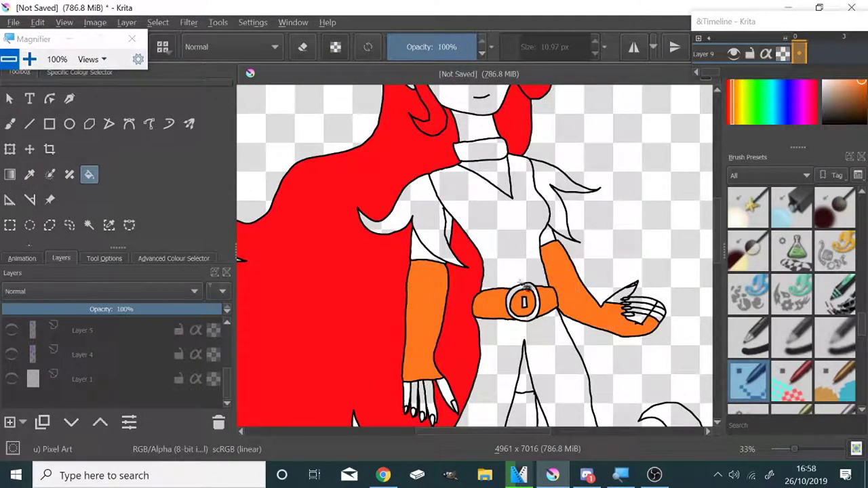
- Briefly switch to the brush, then return to the Fill tool for more flat colours
{"action": "scroll", "coordinate": [524, 285], "scroll_direction": "up", "scroll_amount": 3}
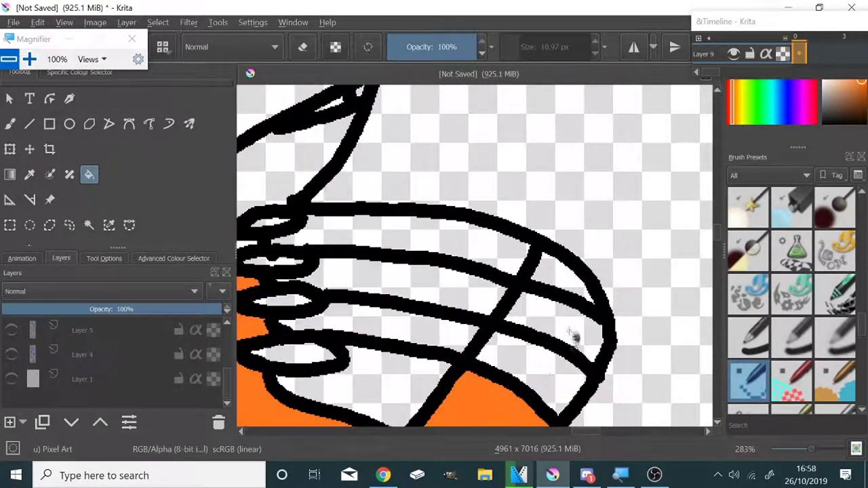
{"action": "scroll", "coordinate": [536, 271], "scroll_direction": "up", "scroll_amount": 3}
{"action": "scroll", "coordinate": [543, 264], "scroll_direction": "up", "scroll_amount": 3}
{"action": "key", "text": "b"}
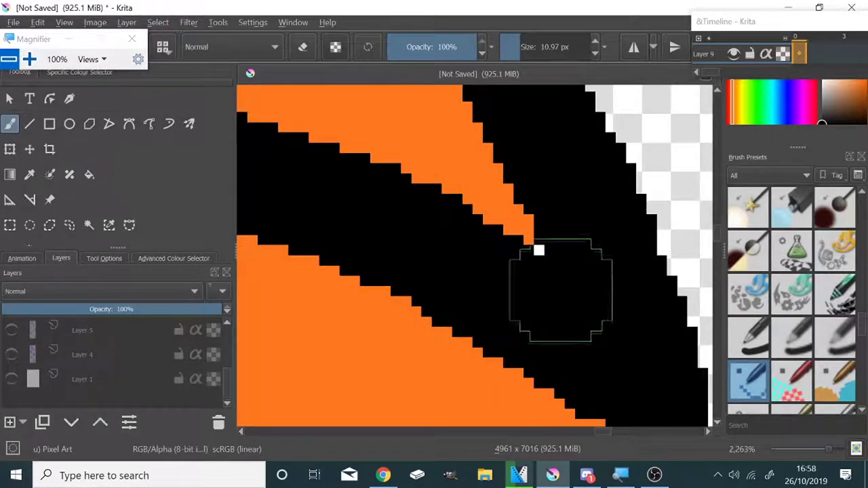
{"action": "scroll", "coordinate": [542, 366], "scroll_direction": "down", "scroll_amount": 3}
{"action": "scroll", "coordinate": [344, 295], "scroll_direction": "down", "scroll_amount": 5}
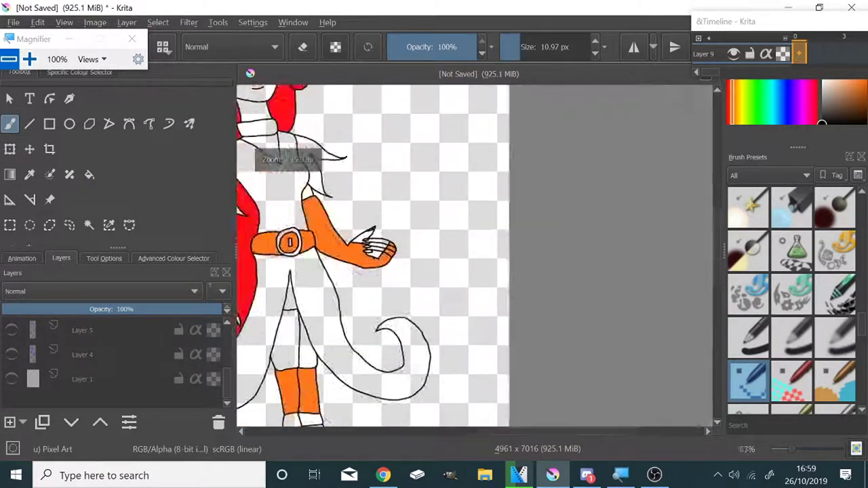
{"action": "scroll", "coordinate": [344, 295], "scroll_direction": "down", "scroll_amount": 2}
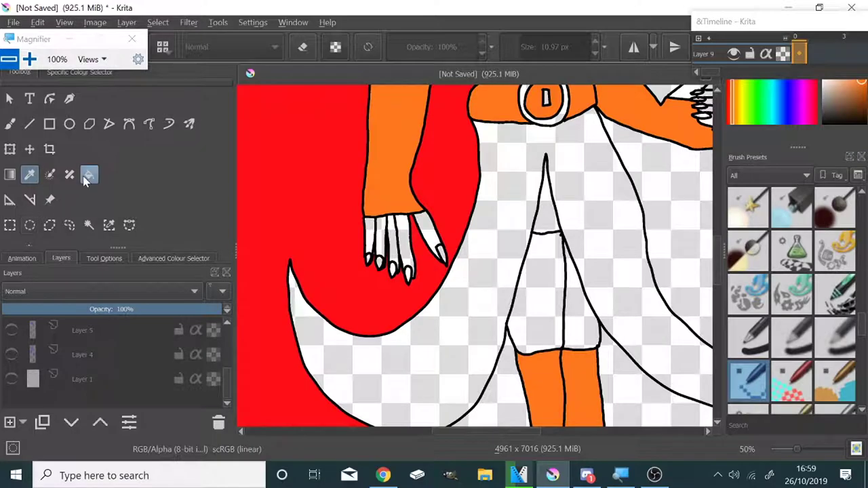
{"action": "left_click", "coordinate": [89, 175]}
{"action": "scroll", "coordinate": [337, 175], "scroll_direction": "up", "scroll_amount": 1}
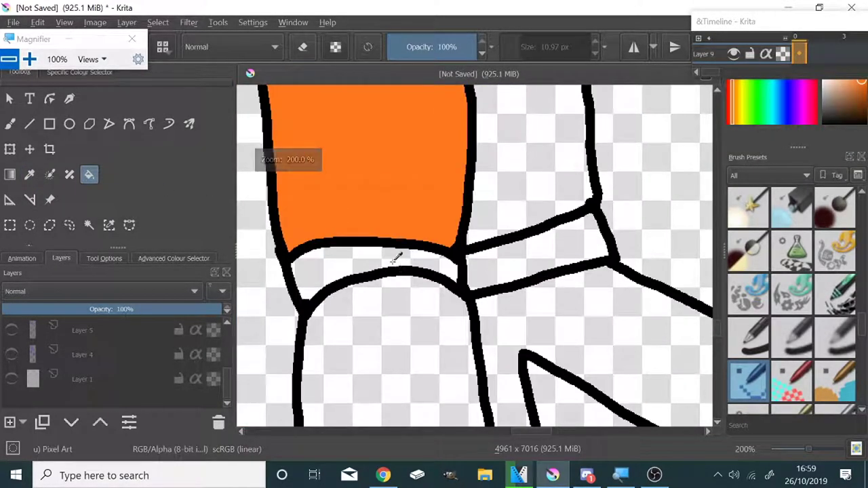
{"action": "scroll", "coordinate": [497, 268], "scroll_direction": "down", "scroll_amount": 2}
{"action": "scroll", "coordinate": [468, 275], "scroll_direction": "down", "scroll_amount": 2}
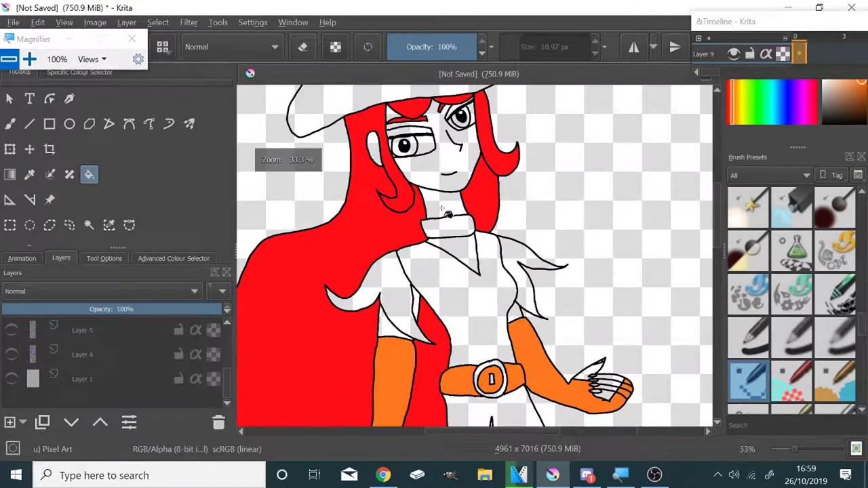
{"action": "scroll", "coordinate": [435, 285], "scroll_direction": "down", "scroll_amount": 1}
{"action": "scroll", "coordinate": [436, 286], "scroll_direction": "down", "scroll_amount": 1}
{"action": "scroll", "coordinate": [422, 407], "scroll_direction": "down", "scroll_amount": 1}
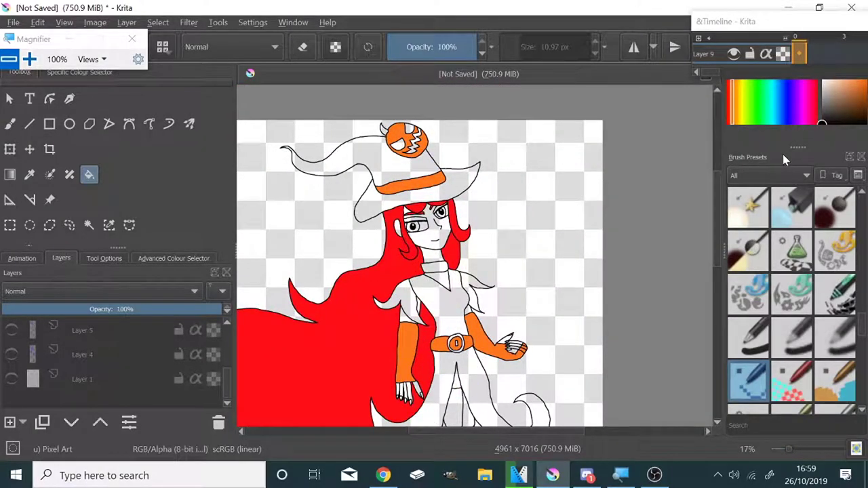
- Zoom in and out to inspect the flat-coloured witch
{"action": "scroll", "coordinate": [474, 219], "scroll_direction": "up", "scroll_amount": 4}
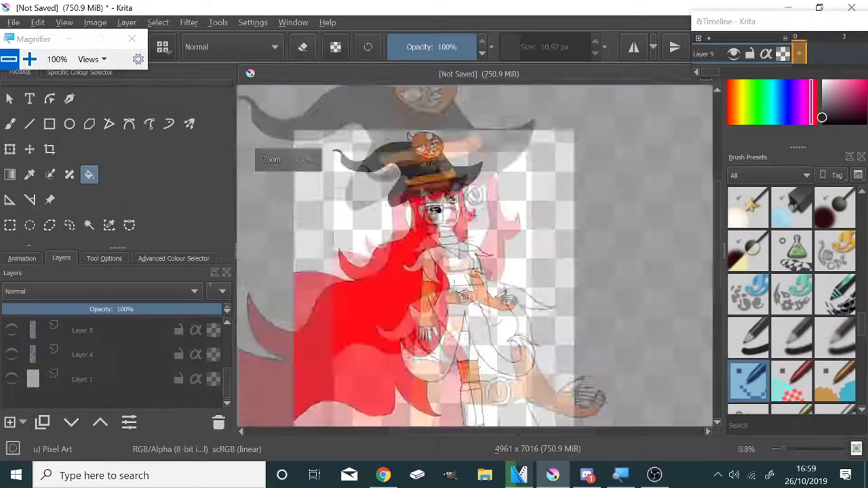
{"action": "scroll", "coordinate": [482, 290], "scroll_direction": "down", "scroll_amount": 2}
{"action": "scroll", "coordinate": [482, 290], "scroll_direction": "down", "scroll_amount": 2}
{"action": "scroll", "coordinate": [449, 339], "scroll_direction": "down", "scroll_amount": 2}
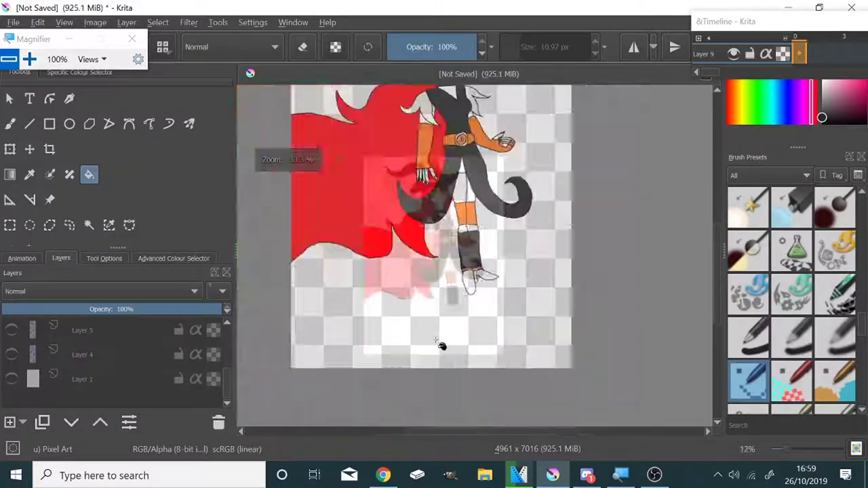
{"action": "scroll", "coordinate": [441, 345], "scroll_direction": "up", "scroll_amount": 5}
{"action": "scroll", "coordinate": [484, 194], "scroll_direction": "down", "scroll_amount": 3}
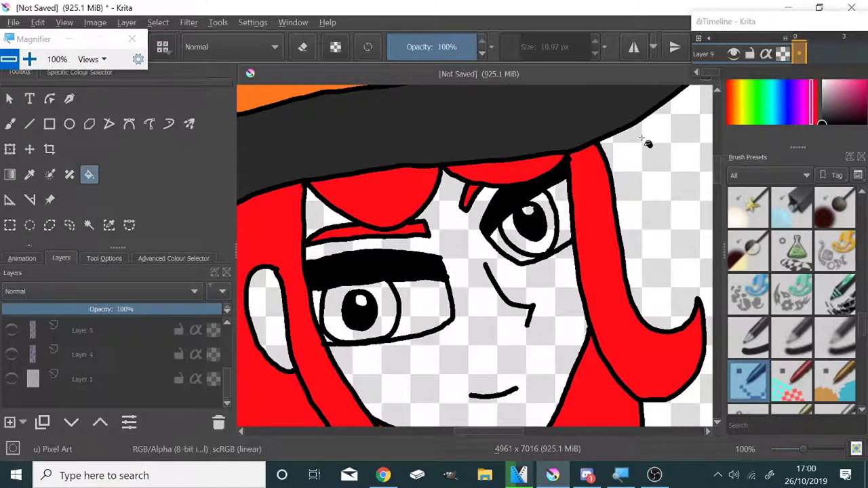
{"action": "scroll", "coordinate": [646, 142], "scroll_direction": "down", "scroll_amount": 1}
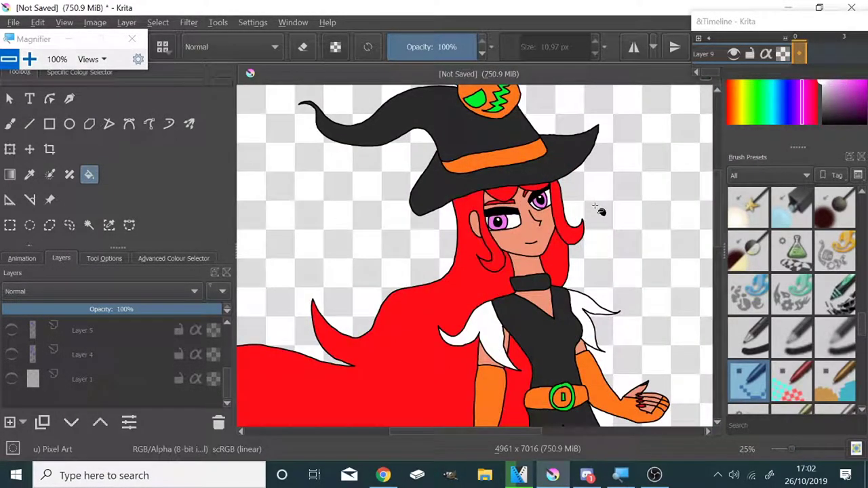
- Add Layers 10 and 11, shrink the brush, delete lime-stroke Layer 10, and select Layer 11
{"action": "left_click", "coordinate": [9, 422]}
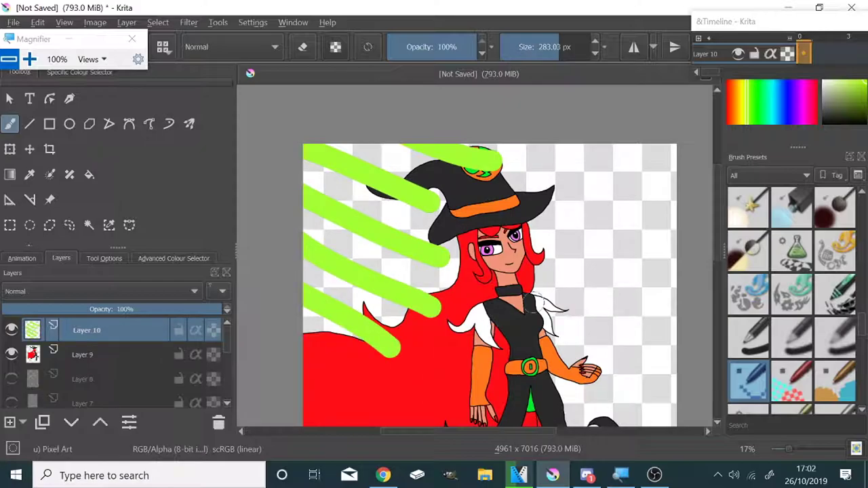
{"action": "left_click", "coordinate": [9, 422]}
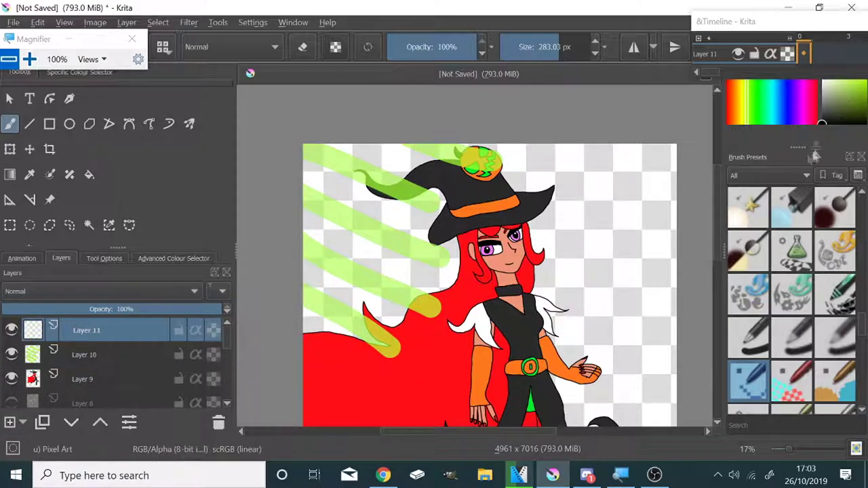
{"action": "scroll", "coordinate": [446, 270], "scroll_direction": "up", "scroll_amount": 6}
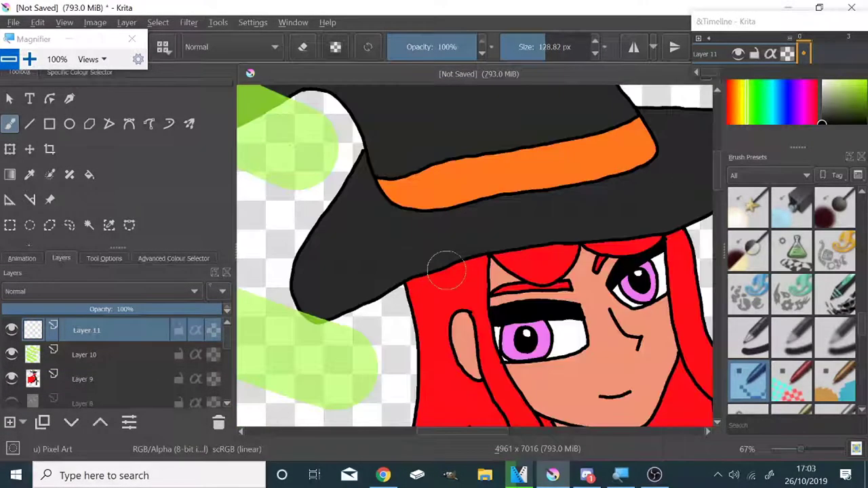
{"action": "left_click", "coordinate": [536, 47]}
{"action": "left_click", "coordinate": [136, 355]}
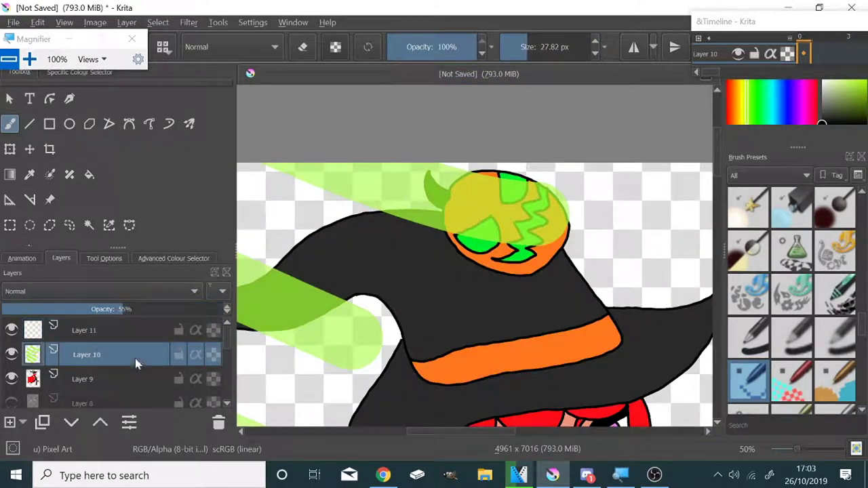
{"action": "key", "text": "shift+Delete"}
{"action": "left_click", "coordinate": [102, 330]}
{"action": "scroll", "coordinate": [505, 223], "scroll_direction": "up", "scroll_amount": 3}
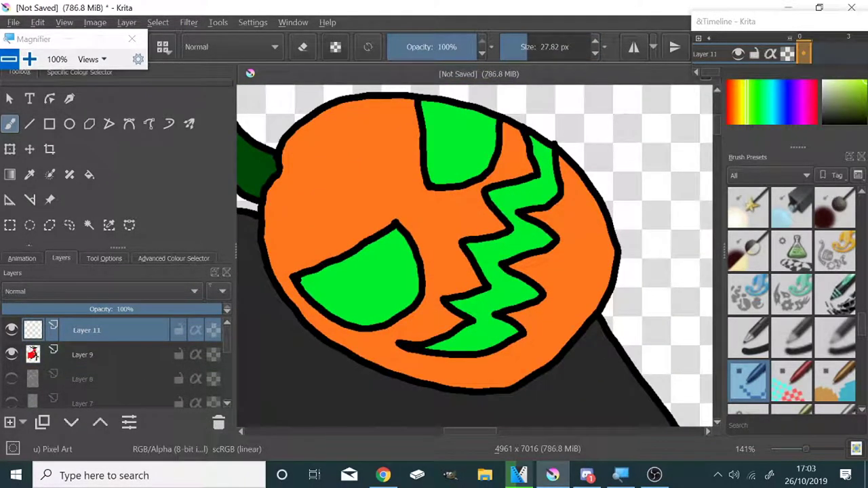
{"action": "scroll", "coordinate": [548, 216], "scroll_direction": "down", "scroll_amount": 2}
{"action": "scroll", "coordinate": [793, 271], "scroll_direction": "down", "scroll_amount": 3}
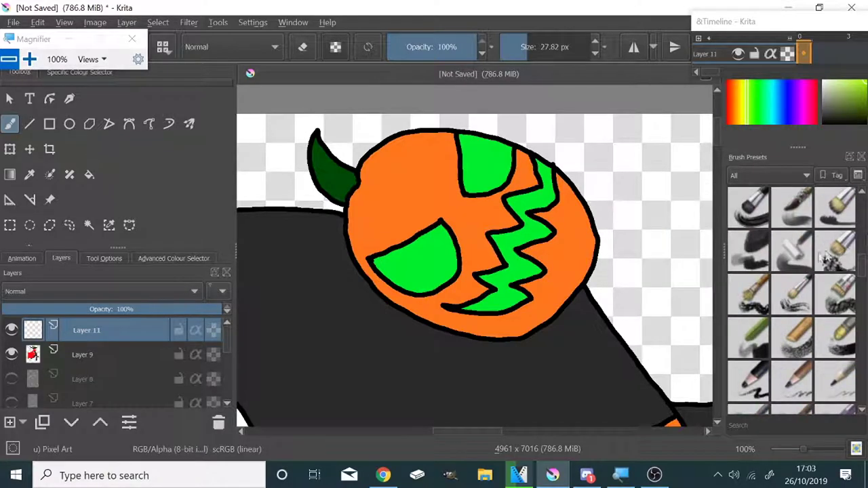
- With a large smooth bristle brush, paint light green over the pumpkin spot, eye and apple
{"action": "scroll", "coordinate": [793, 285], "scroll_direction": "up", "scroll_amount": 3}
{"action": "left_click", "coordinate": [738, 334]}
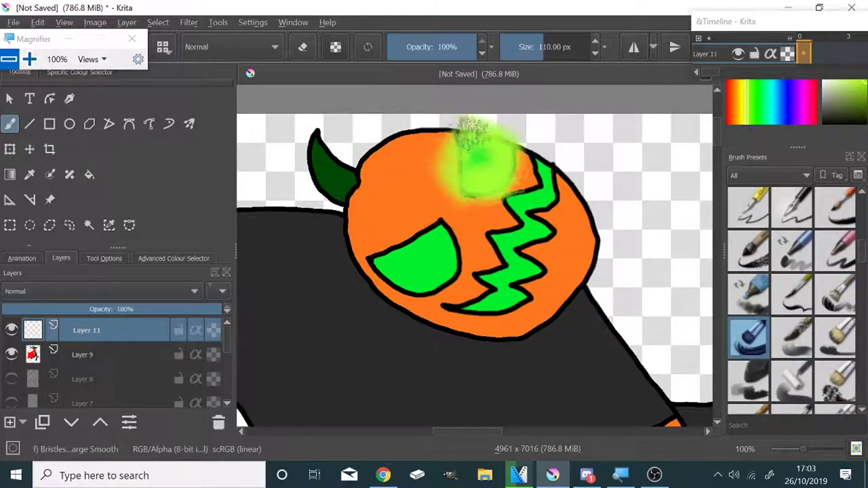
{"action": "left_click_drag", "start_coordinate": [453, 153], "coordinate": [451, 177]}
{"action": "mouse_move", "coordinate": [434, 230]}
{"action": "left_mouse_down"}
{"action": "mouse_move", "coordinate": [389, 252]}
{"action": "mouse_move", "coordinate": [441, 285]}
{"action": "mouse_move", "coordinate": [447, 238]}
{"action": "left_mouse_up"}
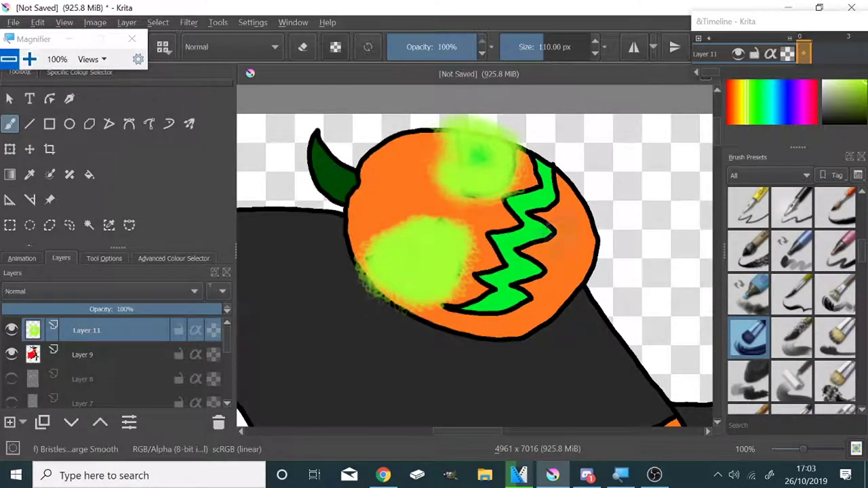
{"action": "left_click_drag", "start_coordinate": [539, 173], "coordinate": [510, 304]}
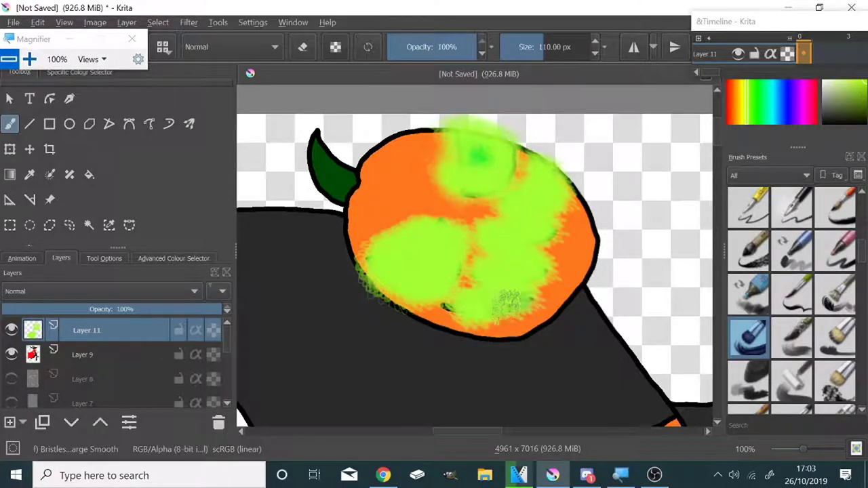
{"action": "scroll", "coordinate": [536, 197], "scroll_direction": "down", "scroll_amount": 5}
{"action": "scroll", "coordinate": [312, 242], "scroll_direction": "up", "scroll_amount": 10}
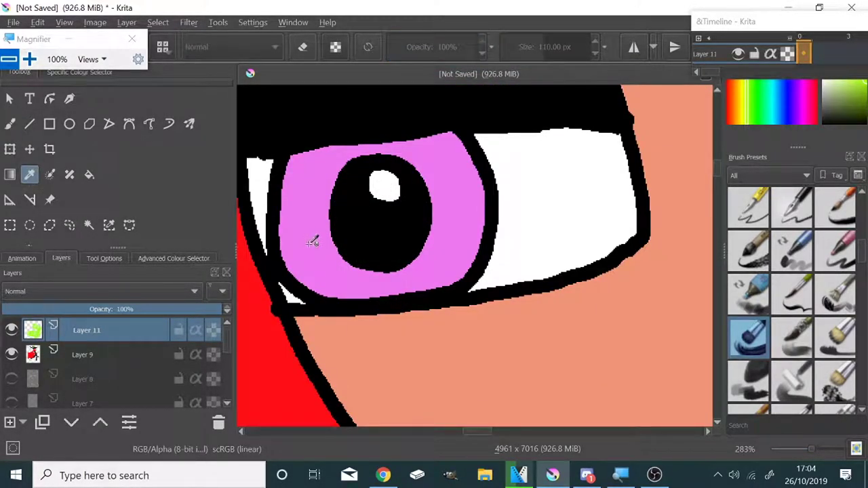
- Undo a stray green dab on the iris and pick up the iris's pink colour
{"action": "left_click", "coordinate": [9, 123]}
{"action": "scroll", "coordinate": [475, 258], "scroll_direction": "down", "scroll_amount": 5}
{"action": "scroll", "coordinate": [475, 204], "scroll_direction": "up", "scroll_amount": 5}
{"action": "mouse_move", "coordinate": [532, 159]}
{"action": "left_mouse_down"}
{"action": "mouse_move", "coordinate": [543, 176]}
{"action": "mouse_move", "coordinate": [468, 146]}
{"action": "mouse_move", "coordinate": [370, 196]}
{"action": "mouse_move", "coordinate": [434, 339]}
{"action": "mouse_move", "coordinate": [584, 285]}
{"action": "mouse_move", "coordinate": [559, 166]}
{"action": "left_mouse_up"}
{"action": "key", "text": "ctrl+z"}
{"action": "left_click", "coordinate": [549, 203], "text": "ctrl"}
- Brush soft pink along the iris's bottom, top and right side
{"action": "scroll", "coordinate": [560, 166], "scroll_direction": "down", "scroll_amount": 4}
{"action": "scroll", "coordinate": [417, 174], "scroll_direction": "up", "scroll_amount": 5}
{"action": "mouse_move", "coordinate": [421, 159]}
{"action": "left_mouse_down"}
{"action": "mouse_move", "coordinate": [461, 298]}
{"action": "mouse_move", "coordinate": [627, 312]}
{"action": "mouse_move", "coordinate": [648, 156]}
{"action": "mouse_move", "coordinate": [550, 102]}
{"action": "mouse_move", "coordinate": [529, 109]}
{"action": "left_mouse_up"}
{"action": "scroll", "coordinate": [529, 109], "scroll_direction": "down", "scroll_amount": 4}
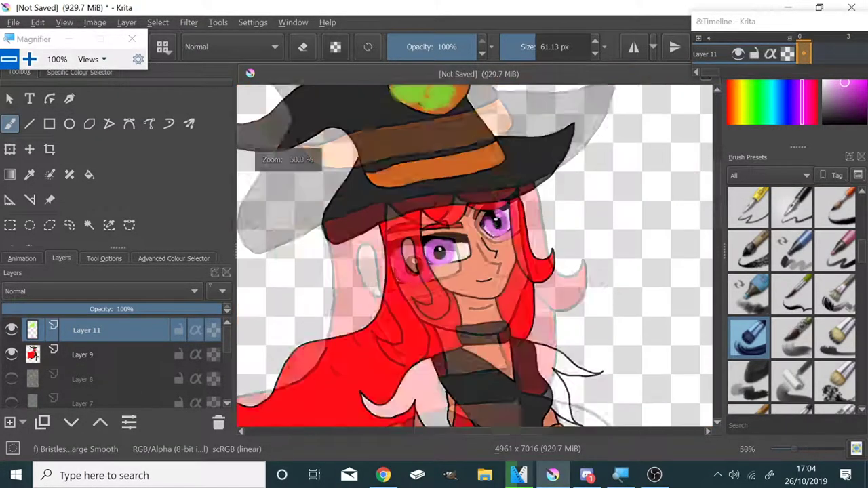
{"action": "scroll", "coordinate": [576, 197], "scroll_direction": "up", "scroll_amount": 4}
{"action": "scroll", "coordinate": [577, 196], "scroll_direction": "down", "scroll_amount": 1}
{"action": "mouse_move", "coordinate": [467, 183]}
{"action": "left_mouse_down"}
{"action": "mouse_move", "coordinate": [474, 156]}
{"action": "mouse_move", "coordinate": [536, 217]}
{"action": "mouse_move", "coordinate": [468, 278]}
{"action": "mouse_move", "coordinate": [390, 248]}
{"action": "left_mouse_up"}
{"action": "left_click_drag", "start_coordinate": [363, 281], "coordinate": [441, 325]}
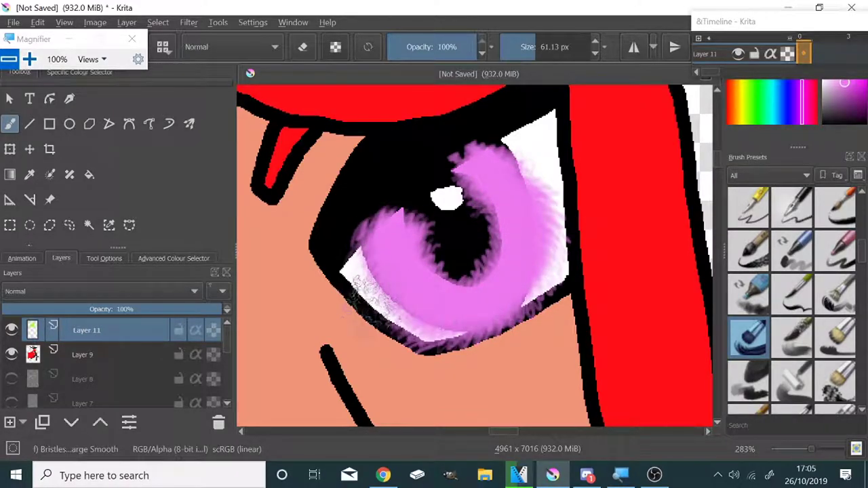
{"action": "scroll", "coordinate": [444, 280], "scroll_direction": "down", "scroll_amount": 6}
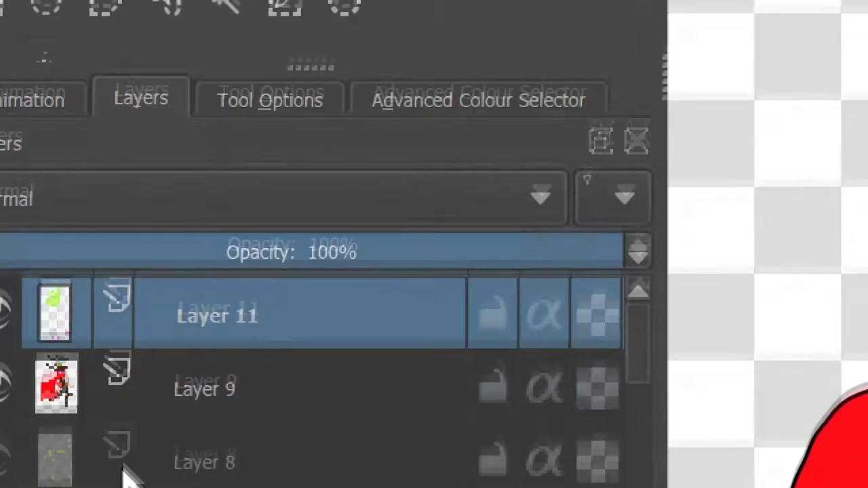
- Set Layer 11's blending mode to Lighten in its Properties
{"action": "right_click", "coordinate": [271, 315]}
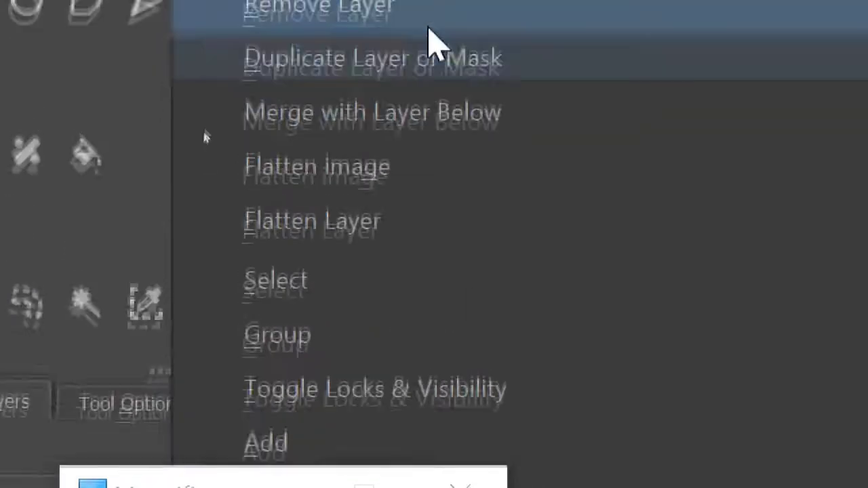
{"action": "left_click", "coordinate": [299, 325]}
{"action": "left_click", "coordinate": [484, 237]}
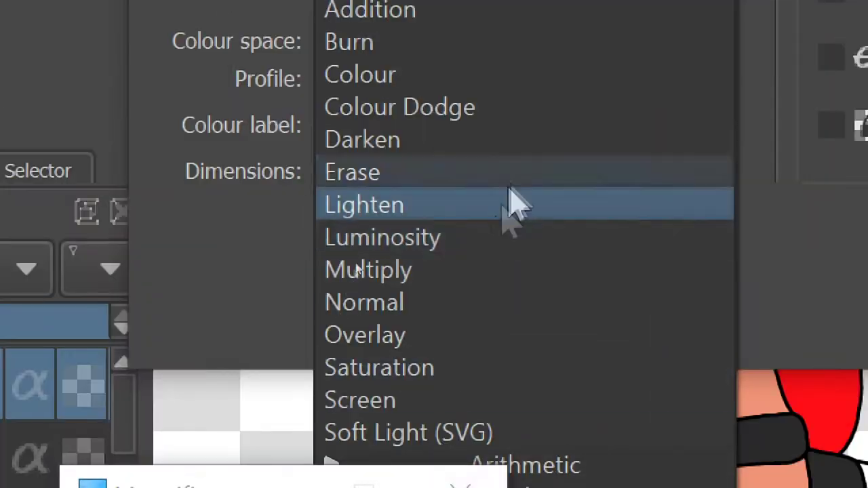
{"action": "left_click", "coordinate": [415, 452]}
{"action": "key", "text": "Return"}
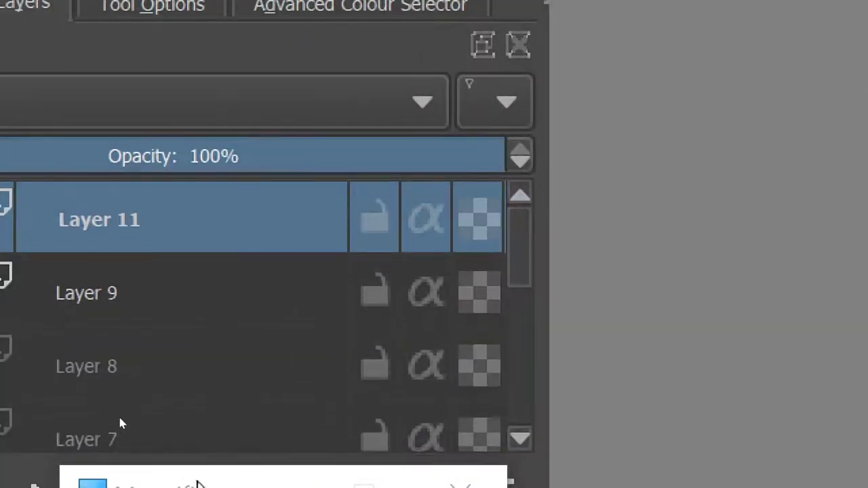
- View the canvas at 100% and set Layer 11's opacity to 88%
{"action": "key", "text": "1"}
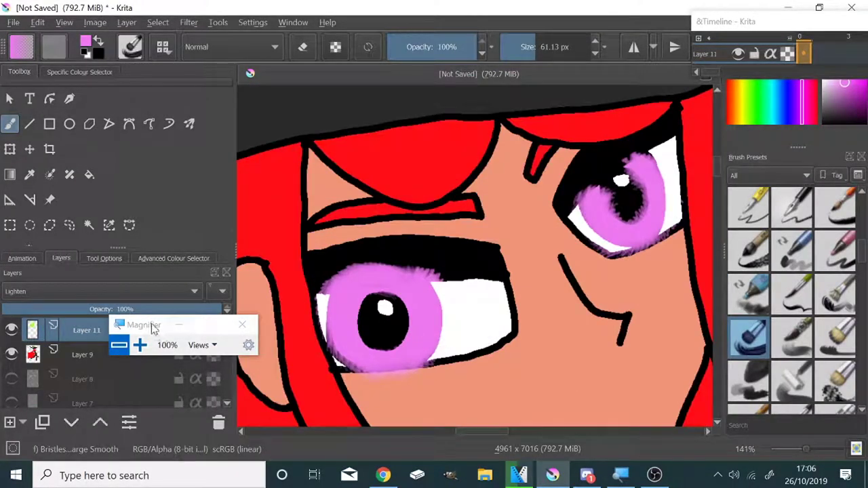
{"action": "left_click_drag", "start_coordinate": [143, 324], "coordinate": [76, 195]}
{"action": "left_click", "coordinate": [112, 308]}
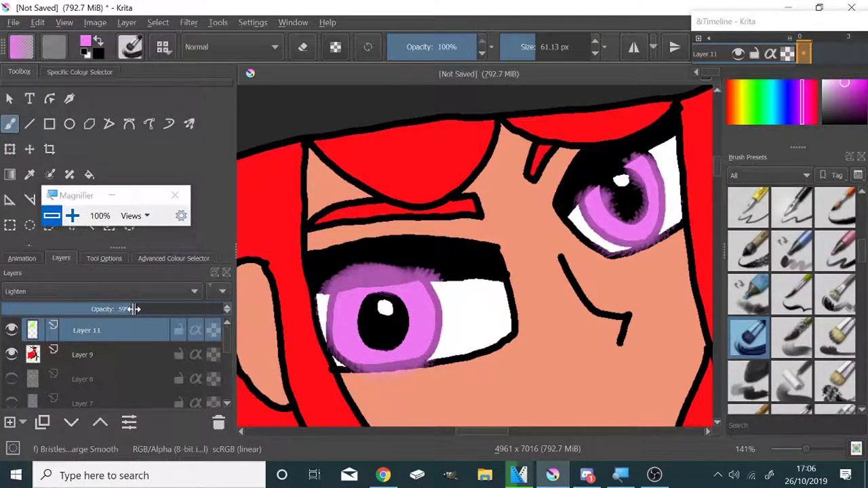
{"action": "left_click_drag", "start_coordinate": [134, 308], "coordinate": [195, 309]}
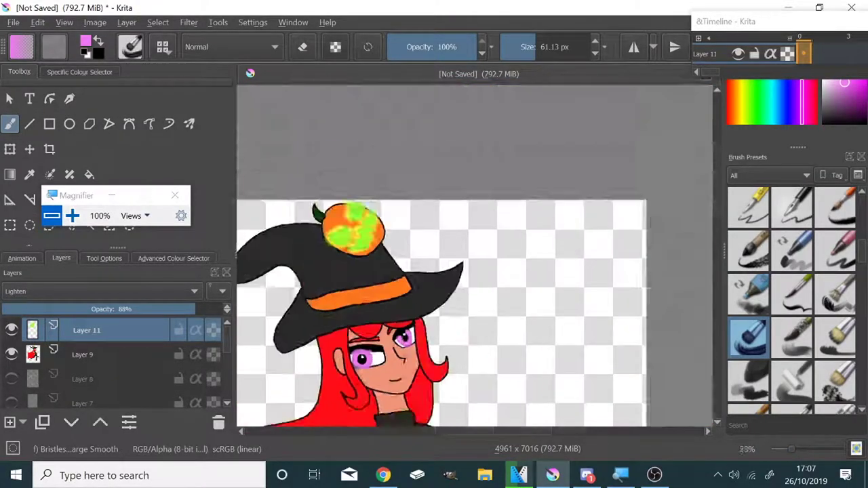
- Add a new Layer 12 and set its blending mode to Burn
{"action": "left_click", "coordinate": [9, 422]}
{"action": "right_click", "coordinate": [97, 353]}
{"action": "left_click", "coordinate": [226, 11]}
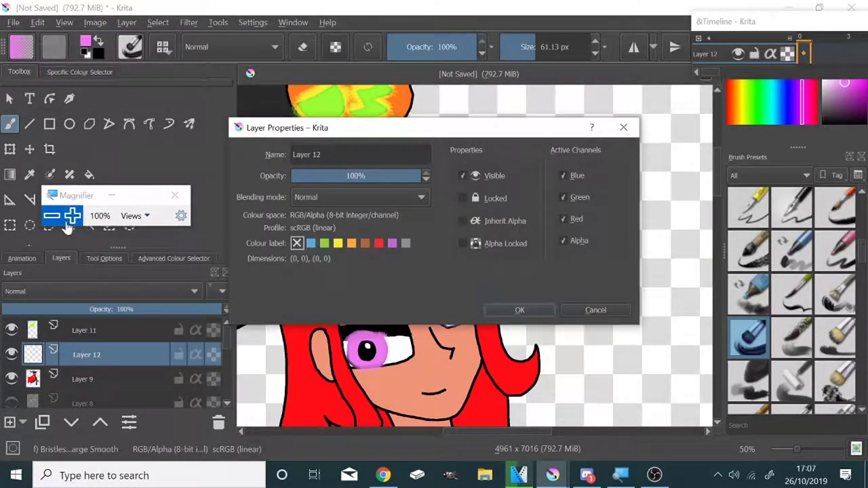
{"action": "double_click", "coordinate": [72, 215]}
{"action": "left_click", "coordinate": [339, 196]}
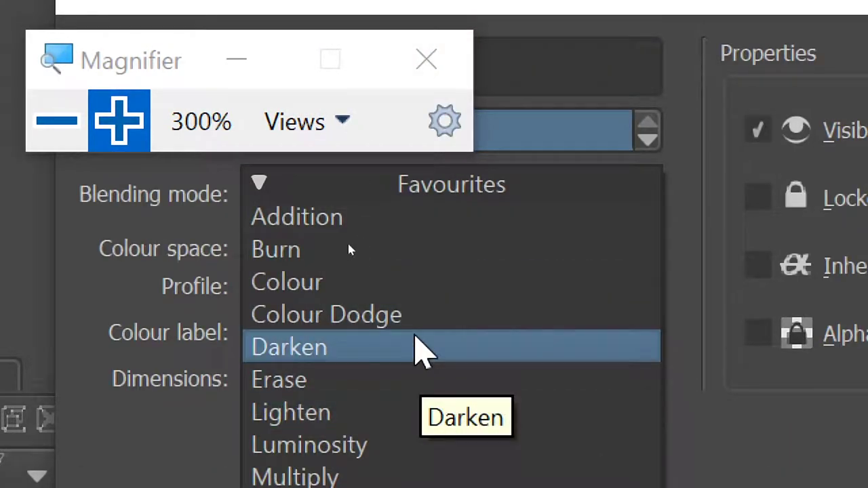
{"action": "left_click", "coordinate": [348, 250]}
{"action": "key", "text": "super+minus"}
{"action": "key", "text": "super+minus"}
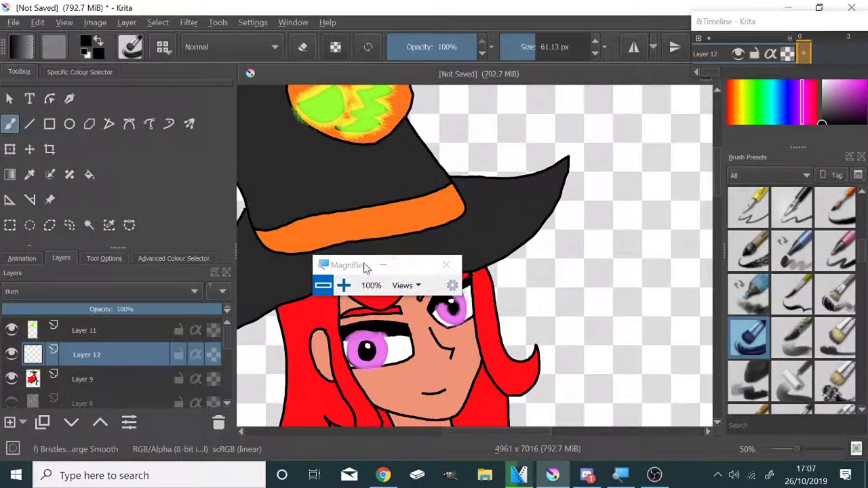
- Switch to the Pixel Art brush preset and shrink the brush size
{"action": "left_click_drag", "start_coordinate": [358, 265], "coordinate": [61, 56]}
{"action": "key", "text": "minus"}
{"action": "scroll", "coordinate": [765, 375], "scroll_direction": "down", "scroll_amount": 3}
{"action": "left_click", "coordinate": [748, 380]}
{"action": "scroll", "coordinate": [431, 312], "scroll_direction": "up", "scroll_amount": 5}
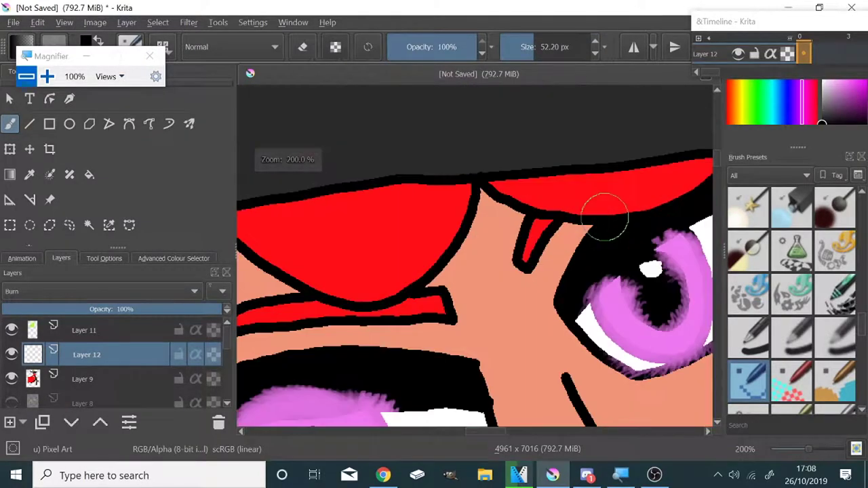
{"action": "scroll", "coordinate": [604, 217], "scroll_direction": "up", "scroll_amount": 1}
{"action": "left_click_drag", "start_coordinate": [604, 217], "coordinate": [543, 95]}
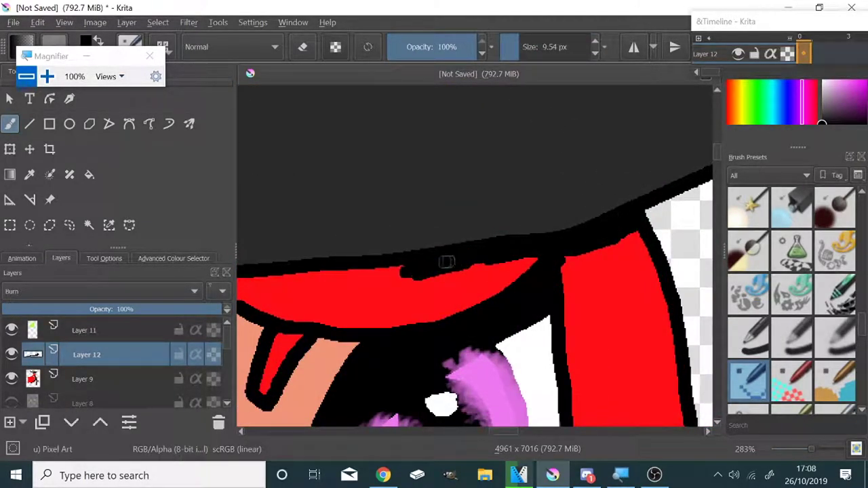
- Thicken the black outline along the hair's inner curve and left red edge
{"action": "scroll", "coordinate": [358, 272], "scroll_direction": "up", "scroll_amount": 1}
{"action": "scroll", "coordinate": [378, 271], "scroll_direction": "down", "scroll_amount": 3}
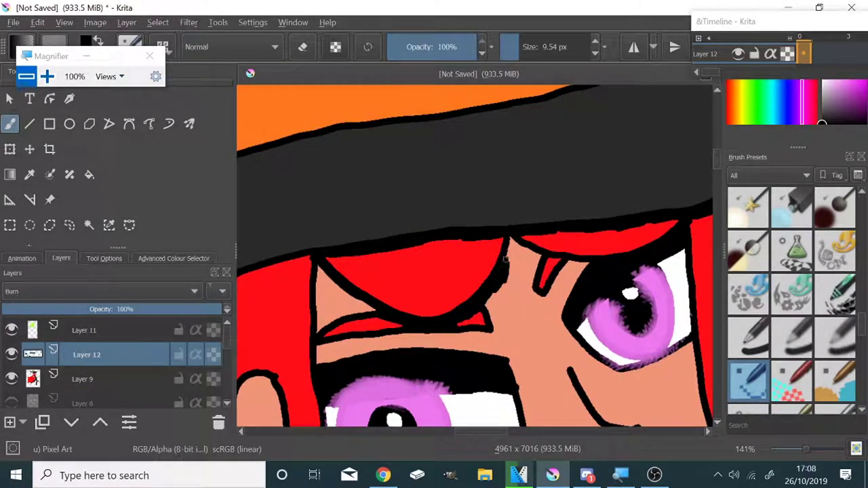
{"action": "scroll", "coordinate": [562, 259], "scroll_direction": "down", "scroll_amount": 3}
{"action": "scroll", "coordinate": [660, 319], "scroll_direction": "up", "scroll_amount": 3}
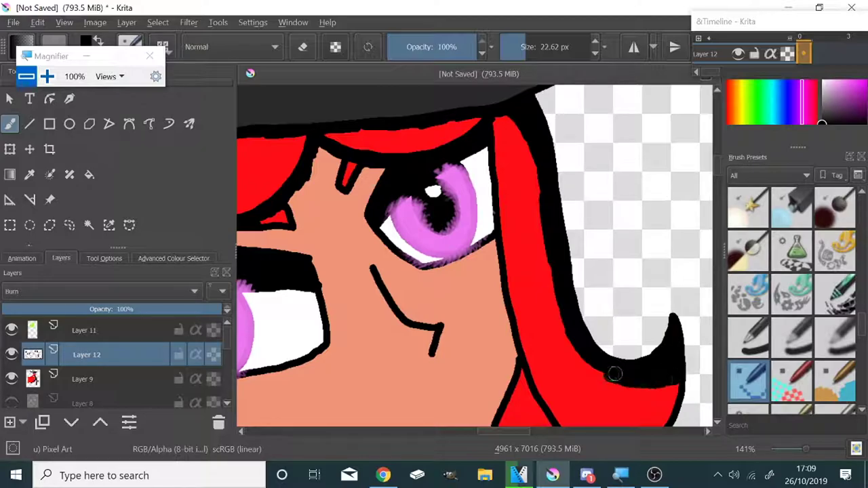
{"action": "scroll", "coordinate": [614, 373], "scroll_direction": "up", "scroll_amount": 2}
{"action": "scroll", "coordinate": [373, 389], "scroll_direction": "down", "scroll_amount": 2}
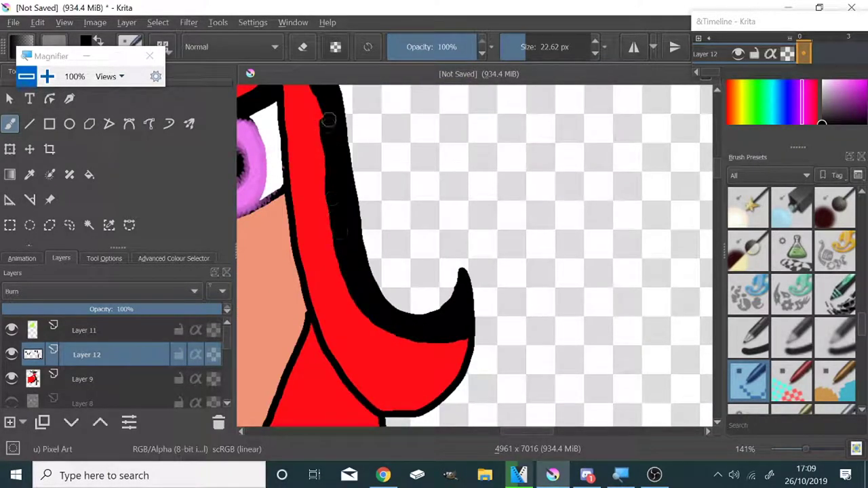
{"action": "scroll", "coordinate": [453, 320], "scroll_direction": "down", "scroll_amount": 2}
{"action": "scroll", "coordinate": [428, 250], "scroll_direction": "up", "scroll_amount": 4}
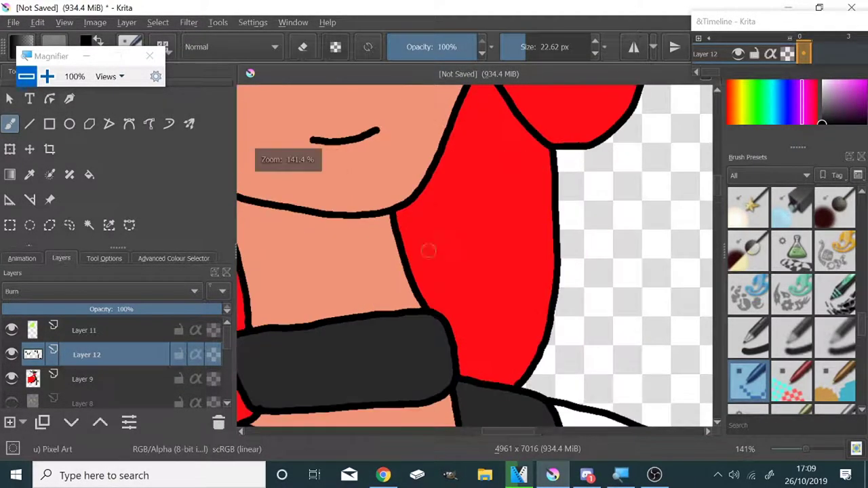
{"action": "left_click_drag", "start_coordinate": [381, 216], "coordinate": [476, 365]}
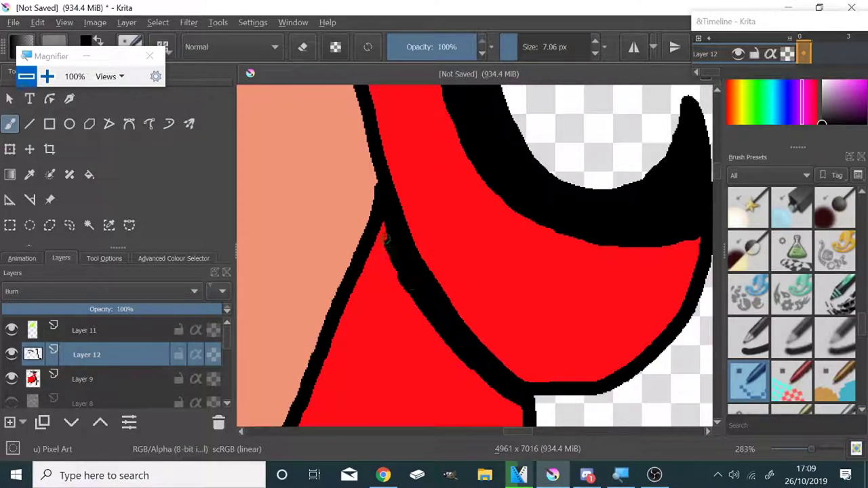
{"action": "left_click_drag", "start_coordinate": [383, 238], "coordinate": [368, 246]}
- Cover the hair beside the neck in black and blacken the curled tip's lower edge
{"action": "scroll", "coordinate": [345, 258], "scroll_direction": "down", "scroll_amount": 2}
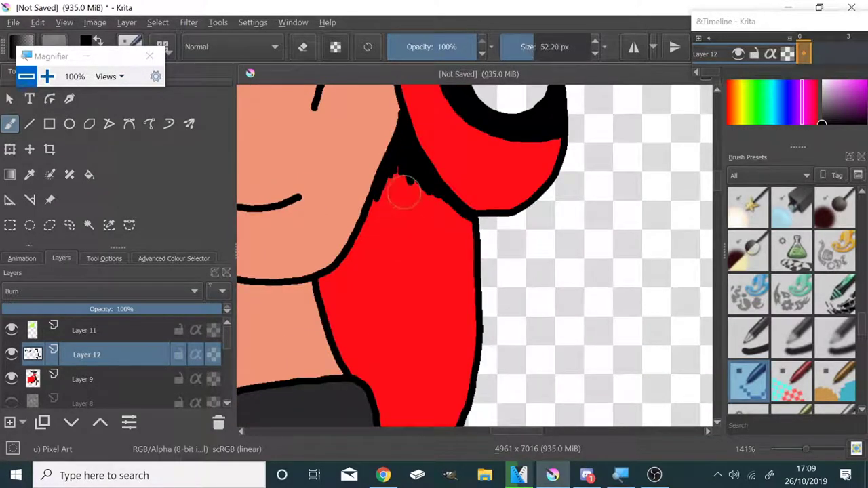
{"action": "mouse_move", "coordinate": [405, 192]}
{"action": "left_mouse_down"}
{"action": "mouse_move", "coordinate": [459, 270]}
{"action": "mouse_move", "coordinate": [393, 196]}
{"action": "mouse_move", "coordinate": [363, 362]}
{"action": "mouse_move", "coordinate": [436, 285]}
{"action": "left_mouse_up"}
{"action": "scroll", "coordinate": [460, 187], "scroll_direction": "down", "scroll_amount": 1}
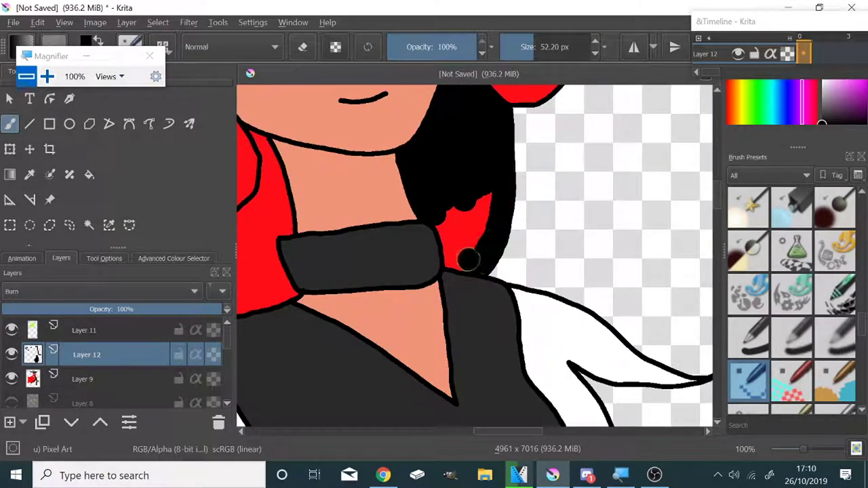
{"action": "scroll", "coordinate": [468, 215], "scroll_direction": "down", "scroll_amount": 3}
{"action": "scroll", "coordinate": [527, 217], "scroll_direction": "up", "scroll_amount": 4}
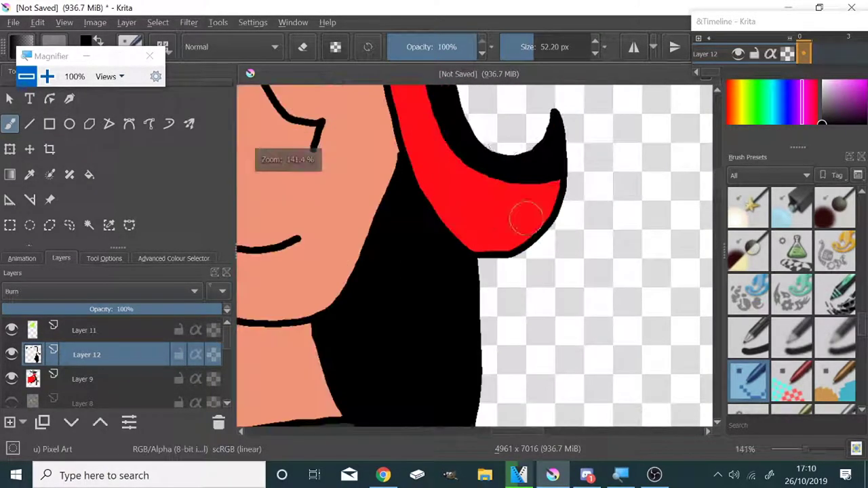
{"action": "left_click_drag", "start_coordinate": [536, 178], "coordinate": [512, 248]}
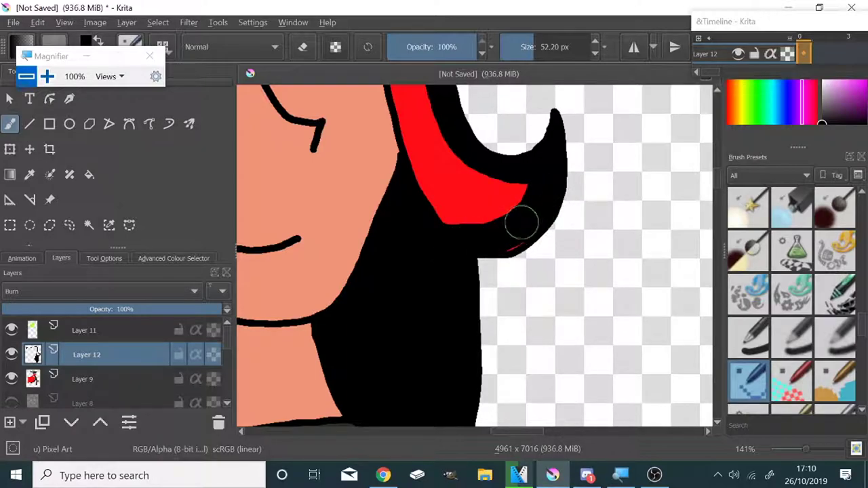
- Paint a black shadow just below the chin
{"action": "scroll", "coordinate": [524, 231], "scroll_direction": "down", "scroll_amount": 2}
{"action": "scroll", "coordinate": [538, 102], "scroll_direction": "up", "scroll_amount": 3}
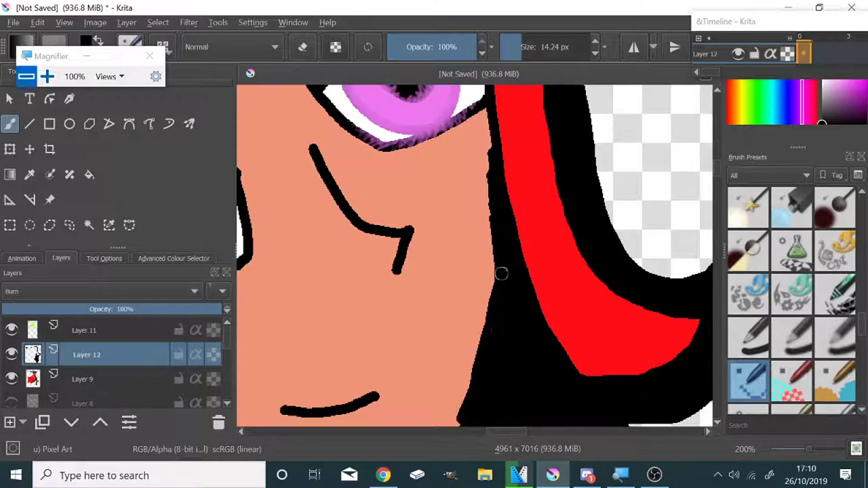
{"action": "scroll", "coordinate": [501, 274], "scroll_direction": "down", "scroll_amount": 3}
{"action": "scroll", "coordinate": [483, 341], "scroll_direction": "down", "scroll_amount": 2}
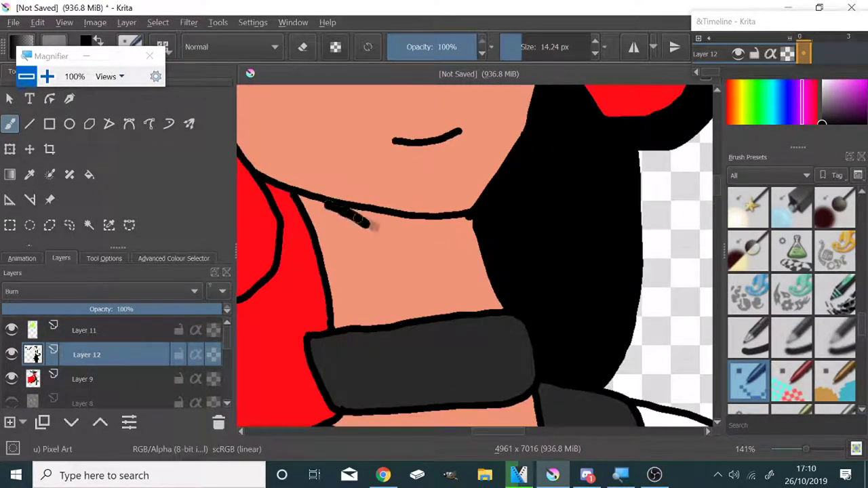
{"action": "mouse_move", "coordinate": [465, 227]}
{"action": "left_mouse_down"}
{"action": "mouse_move", "coordinate": [408, 276]}
{"action": "mouse_move", "coordinate": [449, 242]}
{"action": "left_mouse_up"}
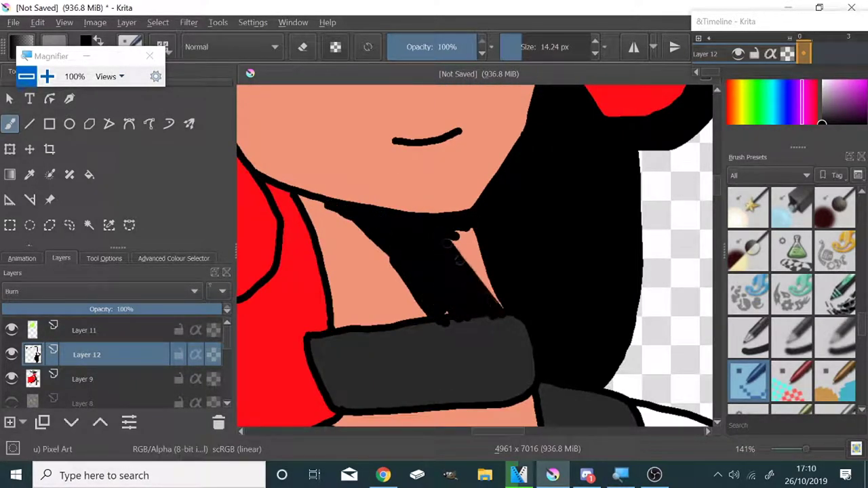
- Extend the neck shadow over the collar and blacken the skin gaps under the fringe
{"action": "left_click_drag", "start_coordinate": [447, 326], "coordinate": [533, 345]}
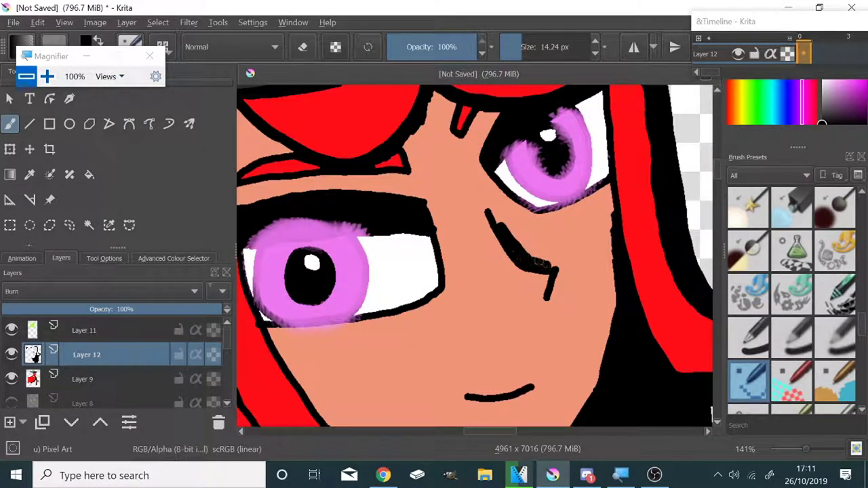
{"action": "scroll", "coordinate": [358, 211], "scroll_direction": "up", "scroll_amount": 1}
{"action": "scroll", "coordinate": [400, 225], "scroll_direction": "up", "scroll_amount": 1}
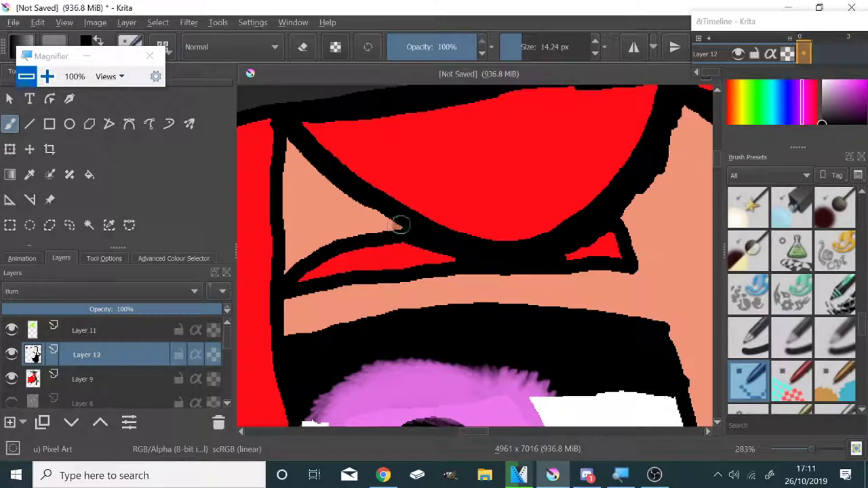
{"action": "left_click_drag", "start_coordinate": [293, 255], "coordinate": [317, 179]}
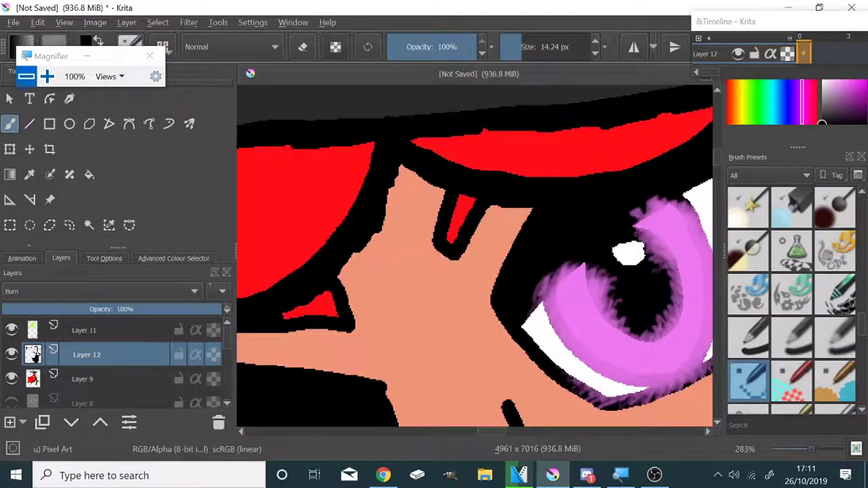
{"action": "mouse_move", "coordinate": [437, 189]}
{"action": "left_mouse_down"}
{"action": "mouse_move", "coordinate": [378, 229]}
{"action": "mouse_move", "coordinate": [422, 229]}
{"action": "left_mouse_up"}
- Darken the lower edge of the pumpkin's leaf with black
{"action": "scroll", "coordinate": [371, 257], "scroll_direction": "down", "scroll_amount": 3}
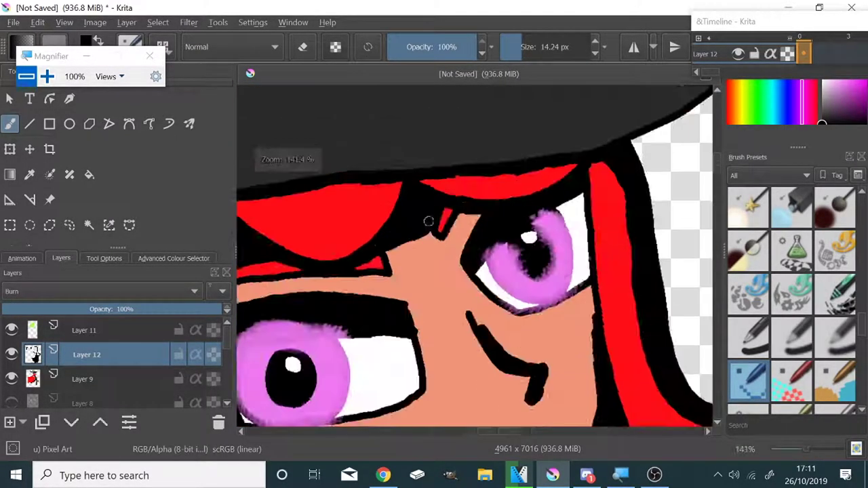
{"action": "scroll", "coordinate": [350, 343], "scroll_direction": "up", "scroll_amount": 1}
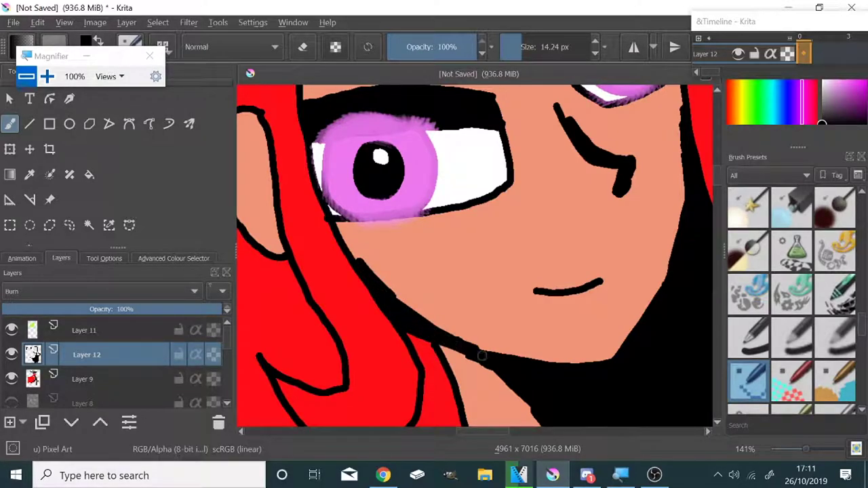
{"action": "scroll", "coordinate": [336, 354], "scroll_direction": "down", "scroll_amount": 1}
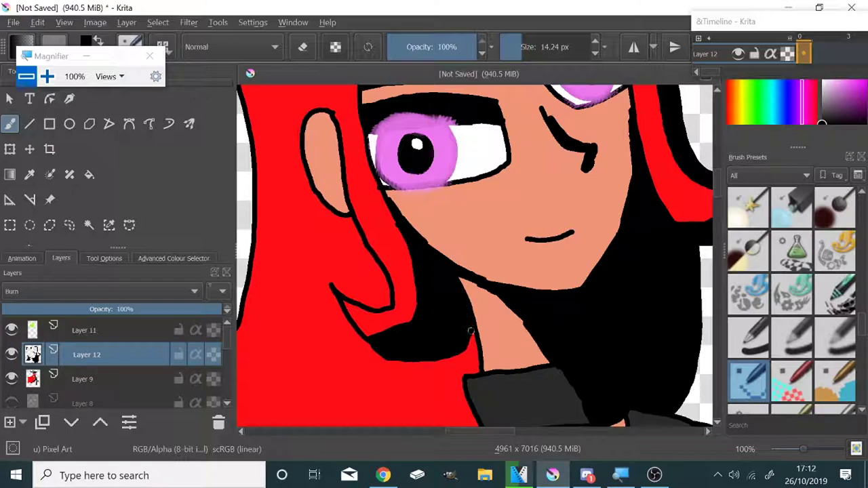
{"action": "scroll", "coordinate": [305, 156], "scroll_direction": "up", "scroll_amount": 3}
{"action": "scroll", "coordinate": [426, 263], "scroll_direction": "down", "scroll_amount": 3}
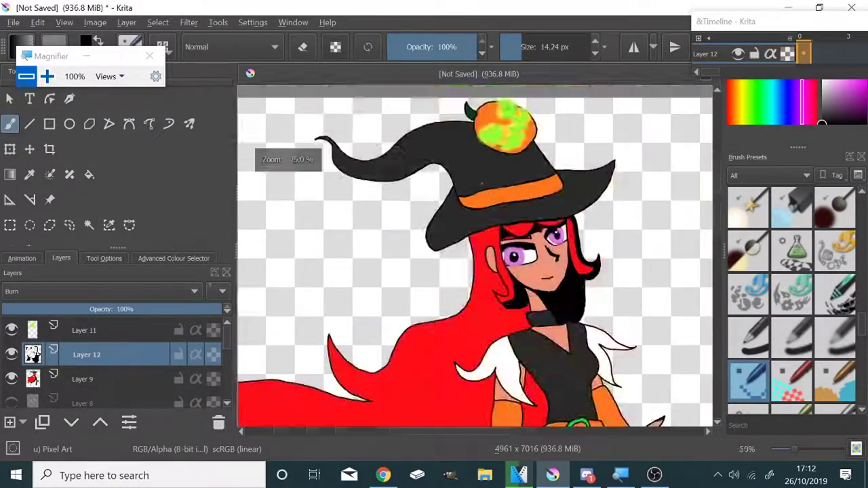
{"action": "scroll", "coordinate": [459, 270], "scroll_direction": "up", "scroll_amount": 3}
{"action": "left_click_drag", "start_coordinate": [459, 270], "coordinate": [429, 307]}
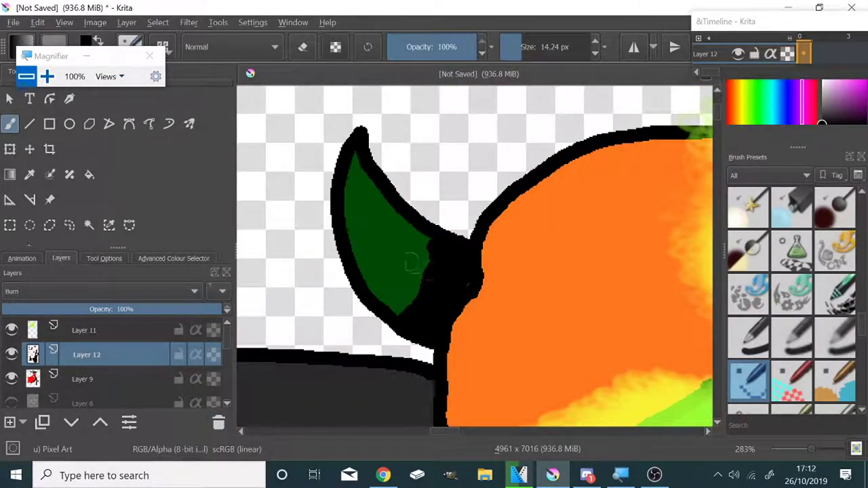
- Shade along the edge of the hat brim
{"action": "scroll", "coordinate": [433, 271], "scroll_direction": "down", "scroll_amount": 1}
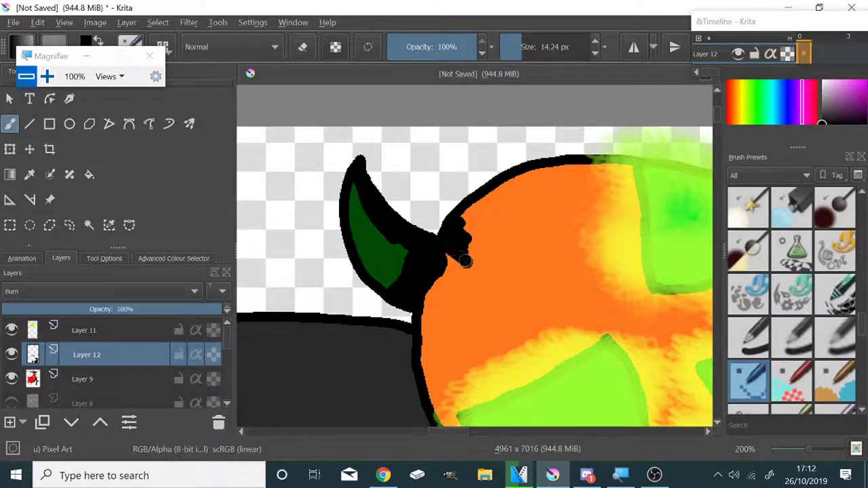
{"action": "scroll", "coordinate": [442, 267], "scroll_direction": "down", "scroll_amount": 1}
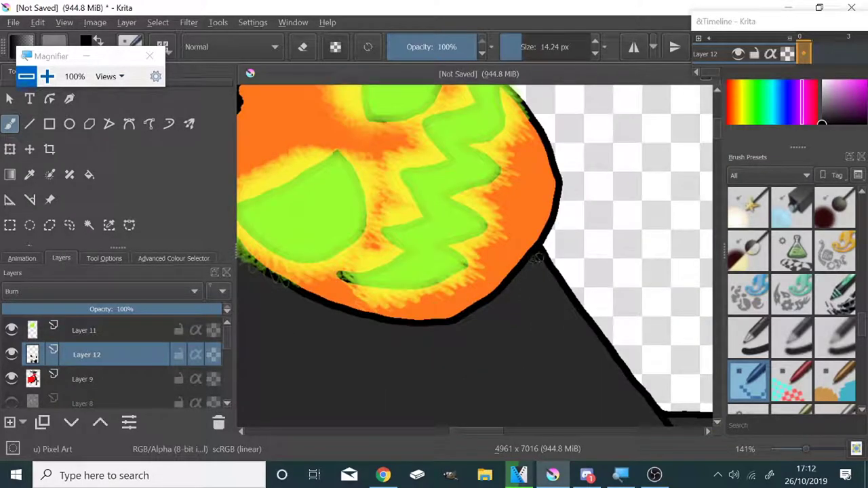
{"action": "scroll", "coordinate": [427, 237], "scroll_direction": "down", "scroll_amount": 2}
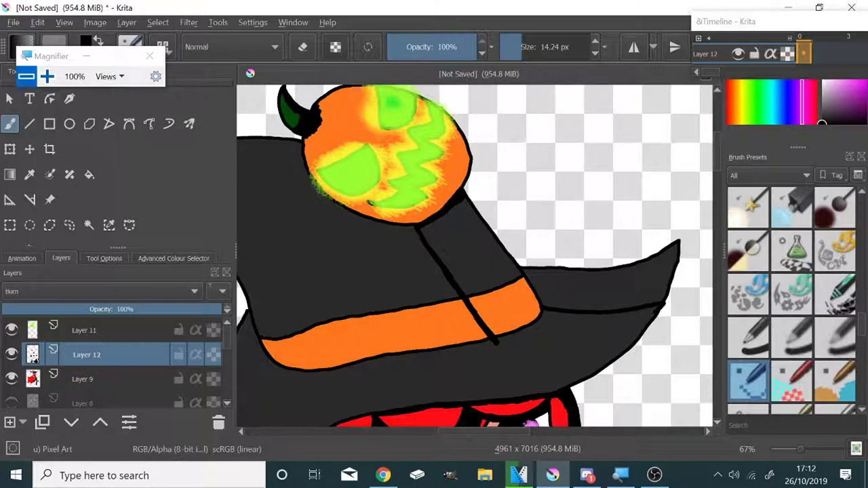
{"action": "scroll", "coordinate": [475, 256], "scroll_direction": "down", "scroll_amount": 3}
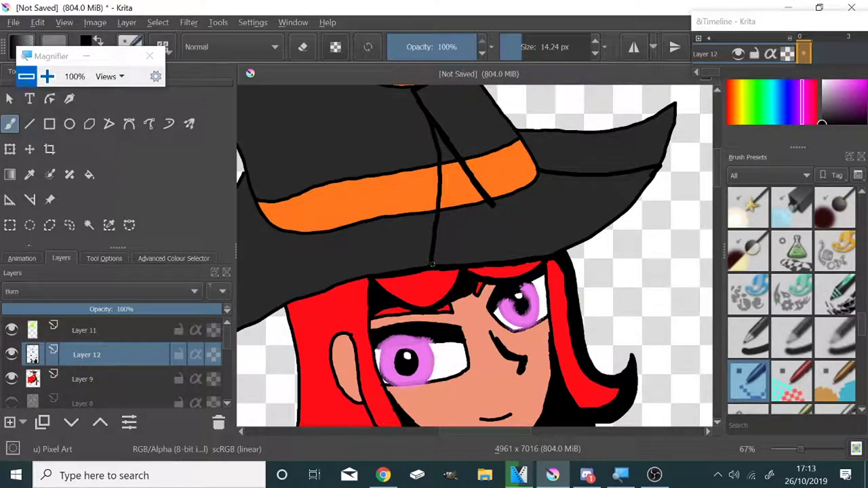
{"action": "scroll", "coordinate": [432, 264], "scroll_direction": "up", "scroll_amount": 4}
{"action": "left_click_drag", "start_coordinate": [501, 217], "coordinate": [450, 304]}
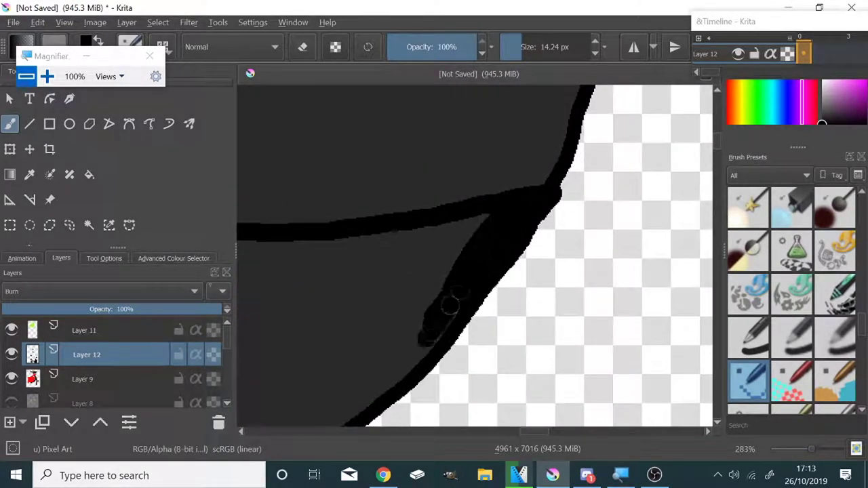
- Burn-shade the orange hat band and darken the brim edge further
{"action": "scroll", "coordinate": [407, 353], "scroll_direction": "down", "scroll_amount": 4}
{"action": "scroll", "coordinate": [300, 273], "scroll_direction": "up", "scroll_amount": 5}
{"action": "mouse_move", "coordinate": [336, 305]}
{"action": "left_mouse_down"}
{"action": "mouse_move", "coordinate": [446, 291]}
{"action": "mouse_move", "coordinate": [632, 298]}
{"action": "mouse_move", "coordinate": [353, 278]}
{"action": "left_mouse_up"}
{"action": "scroll", "coordinate": [529, 295], "scroll_direction": "down", "scroll_amount": 2}
{"action": "scroll", "coordinate": [407, 305], "scroll_direction": "up", "scroll_amount": 2}
{"action": "mouse_move", "coordinate": [312, 353]}
{"action": "left_mouse_down"}
{"action": "mouse_move", "coordinate": [401, 348]}
{"action": "mouse_move", "coordinate": [619, 292]}
{"action": "mouse_move", "coordinate": [671, 268]}
{"action": "left_mouse_up"}
{"action": "scroll", "coordinate": [672, 268], "scroll_direction": "down", "scroll_amount": 2}
{"action": "scroll", "coordinate": [436, 305], "scroll_direction": "up", "scroll_amount": 3}
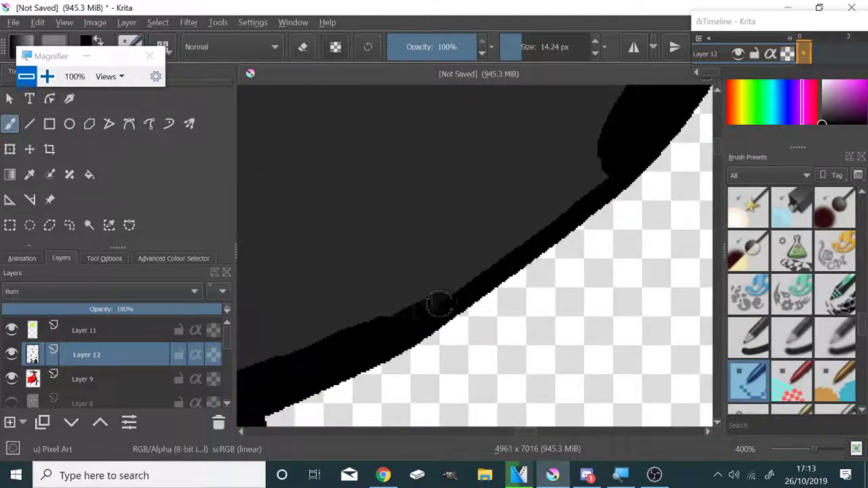
{"action": "mouse_move", "coordinate": [436, 305]}
{"action": "left_mouse_down"}
{"action": "mouse_move", "coordinate": [522, 229]}
{"action": "mouse_move", "coordinate": [351, 333]}
{"action": "left_mouse_up"}
- Shade along the hat's black outline and add a diagonal shadow down the brim
{"action": "scroll", "coordinate": [420, 104], "scroll_direction": "up", "scroll_amount": 1}
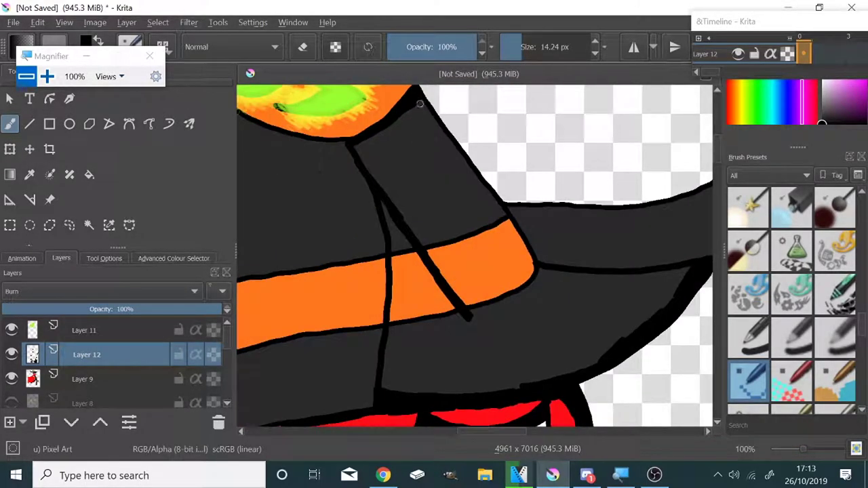
{"action": "scroll", "coordinate": [444, 137], "scroll_direction": "up", "scroll_amount": 3}
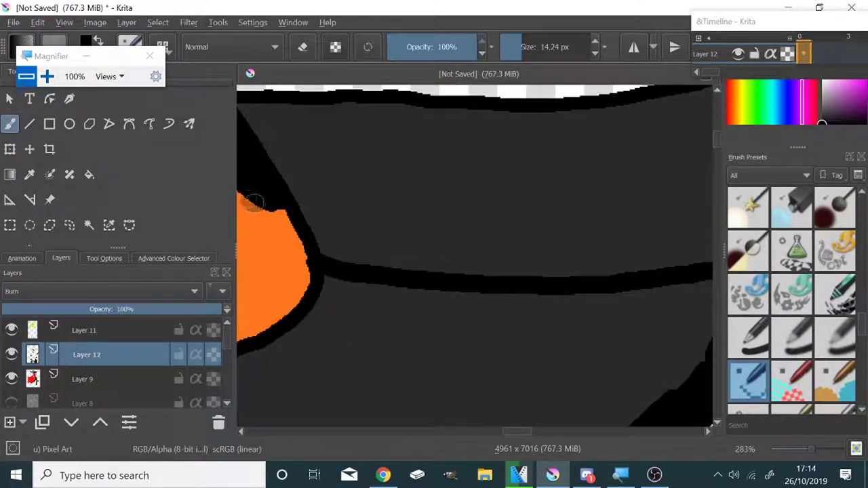
{"action": "mouse_move", "coordinate": [254, 202]}
{"action": "left_mouse_down"}
{"action": "mouse_move", "coordinate": [403, 299]}
{"action": "mouse_move", "coordinate": [699, 305]}
{"action": "left_mouse_up"}
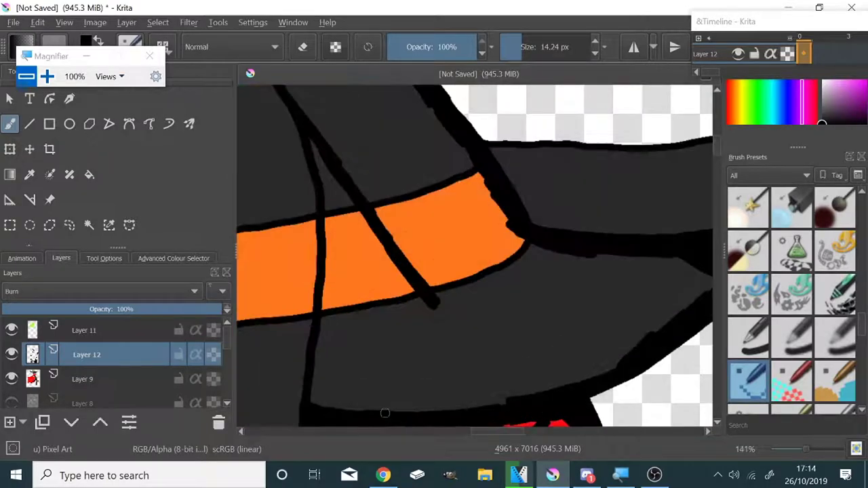
{"action": "scroll", "coordinate": [332, 196], "scroll_direction": "down", "scroll_amount": 1}
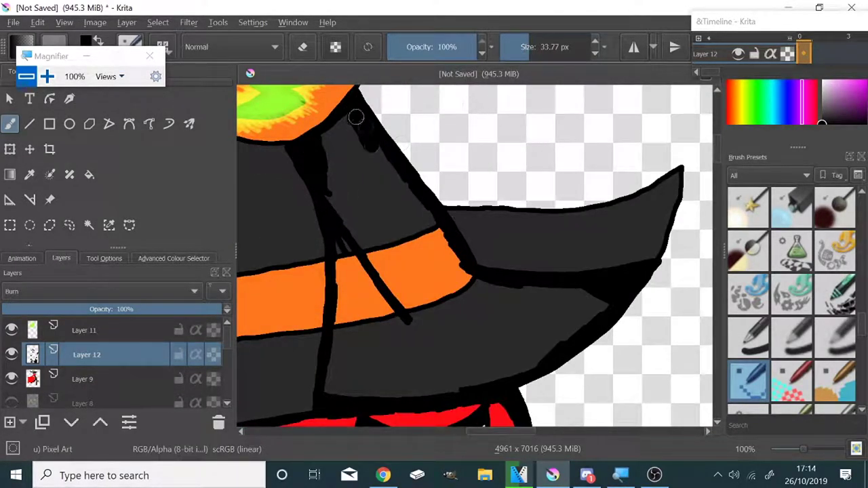
{"action": "mouse_move", "coordinate": [325, 162]}
{"action": "left_mouse_down"}
{"action": "mouse_move", "coordinate": [299, 148]}
{"action": "mouse_move", "coordinate": [580, 324]}
{"action": "mouse_move", "coordinate": [357, 394]}
{"action": "mouse_move", "coordinate": [339, 272]}
{"action": "mouse_move", "coordinate": [420, 292]}
{"action": "mouse_move", "coordinate": [341, 357]}
{"action": "mouse_move", "coordinate": [474, 330]}
{"action": "mouse_move", "coordinate": [462, 370]}
{"action": "left_mouse_up"}
{"action": "scroll", "coordinate": [451, 300], "scroll_direction": "down", "scroll_amount": 3}
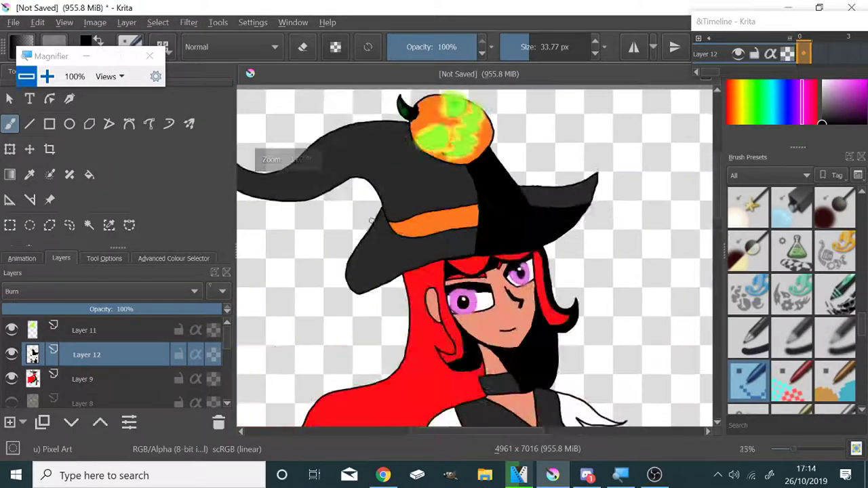
{"action": "scroll", "coordinate": [359, 204], "scroll_direction": "up", "scroll_amount": 1}
{"action": "scroll", "coordinate": [360, 203], "scroll_direction": "down", "scroll_amount": 2}
{"action": "scroll", "coordinate": [490, 229], "scroll_direction": "down", "scroll_amount": 2}
- Reselect the burn Layer 12 and darken the lower edge of the hat tip
{"action": "scroll", "coordinate": [291, 183], "scroll_direction": "up", "scroll_amount": 5}
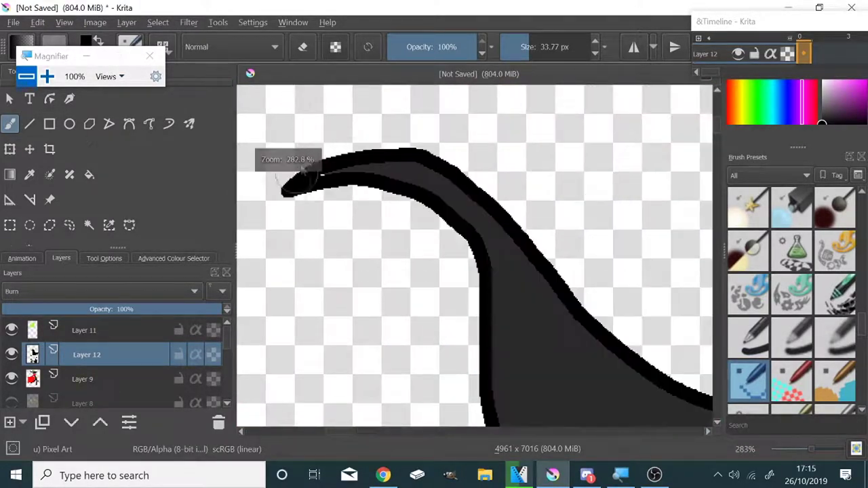
{"action": "scroll", "coordinate": [407, 170], "scroll_direction": "up", "scroll_amount": 5}
{"action": "left_click", "coordinate": [137, 381]}
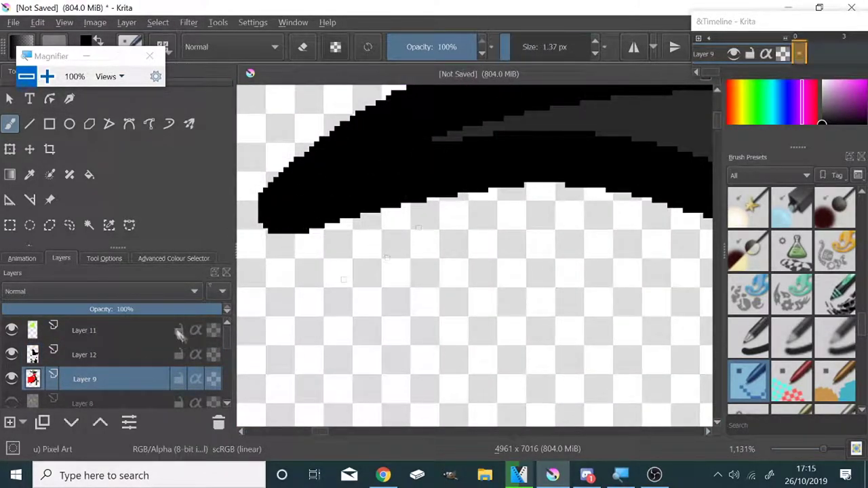
{"action": "left_click", "coordinate": [136, 355]}
{"action": "scroll", "coordinate": [318, 305], "scroll_direction": "down", "scroll_amount": 5}
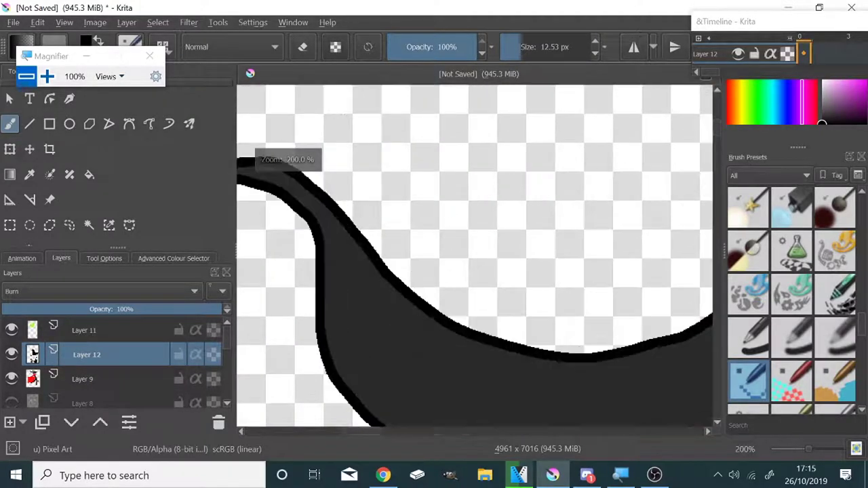
{"action": "left_click_drag", "start_coordinate": [621, 358], "coordinate": [522, 356]}
- Fill the gap between collar and hair black and extend shading down the hair edge
{"action": "scroll", "coordinate": [366, 260], "scroll_direction": "down", "scroll_amount": 3}
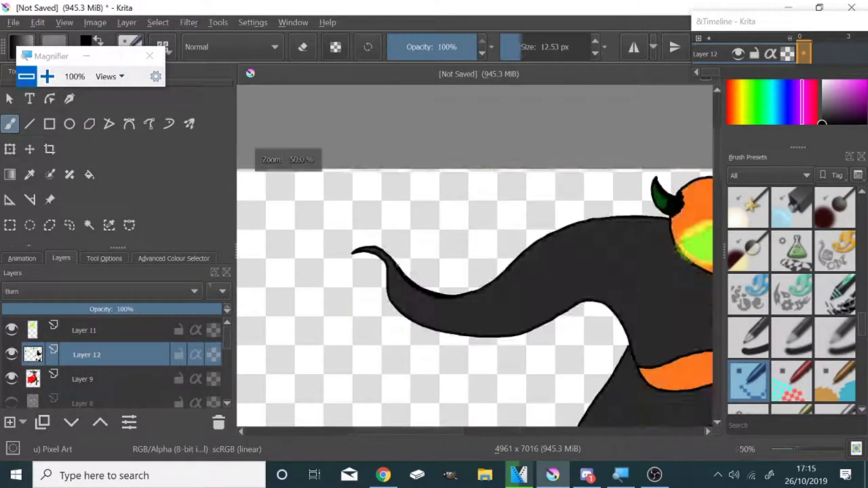
{"action": "scroll", "coordinate": [366, 260], "scroll_direction": "down", "scroll_amount": 3}
{"action": "scroll", "coordinate": [461, 164], "scroll_direction": "up", "scroll_amount": 4}
{"action": "scroll", "coordinate": [462, 165], "scroll_direction": "up", "scroll_amount": 2}
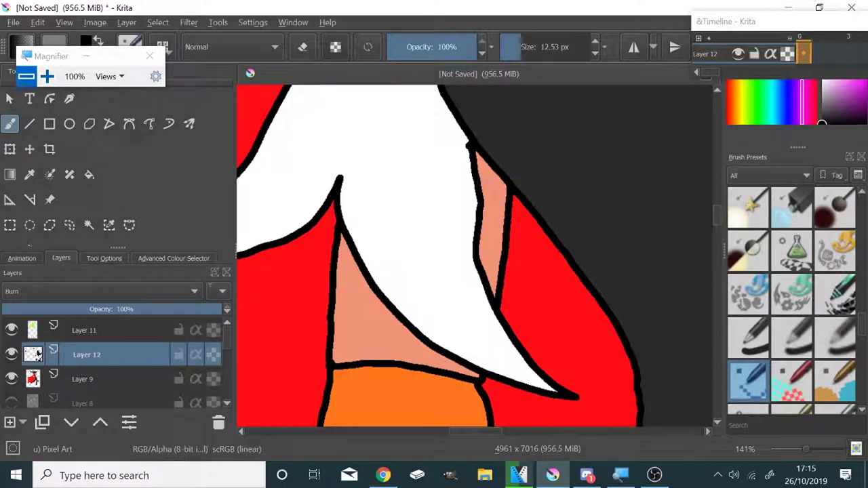
{"action": "left_click_drag", "start_coordinate": [483, 162], "coordinate": [515, 200]}
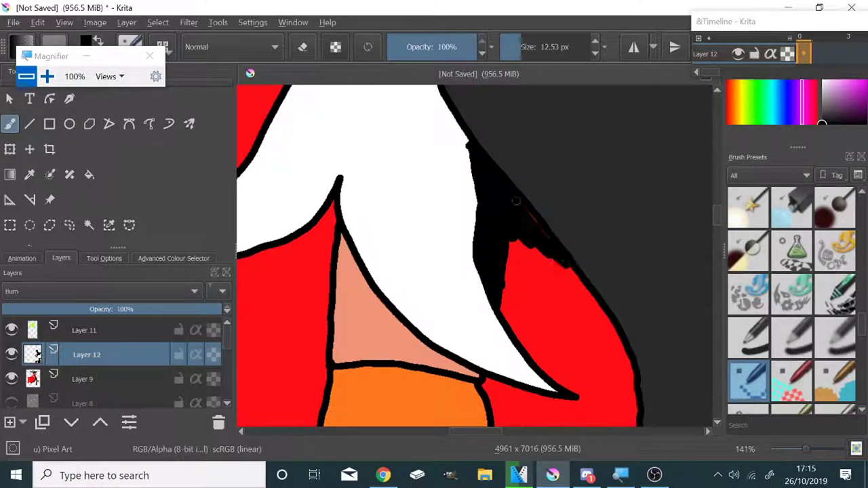
{"action": "left_click_drag", "start_coordinate": [562, 263], "coordinate": [543, 366]}
{"action": "left_click_drag", "start_coordinate": [536, 319], "coordinate": [583, 404]}
{"action": "mouse_move", "coordinate": [529, 285]}
{"action": "left_mouse_down"}
{"action": "mouse_move", "coordinate": [611, 339]}
{"action": "mouse_move", "coordinate": [610, 373]}
{"action": "left_mouse_up"}
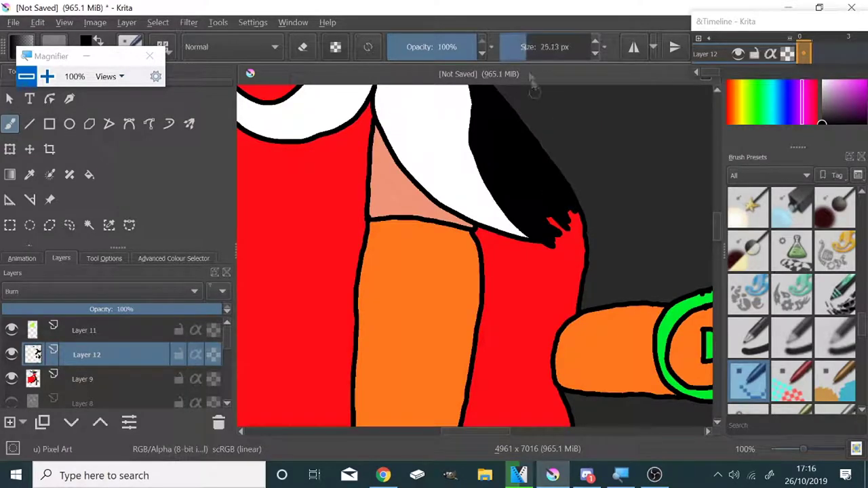
{"action": "left_click_drag", "start_coordinate": [576, 253], "coordinate": [563, 247]}
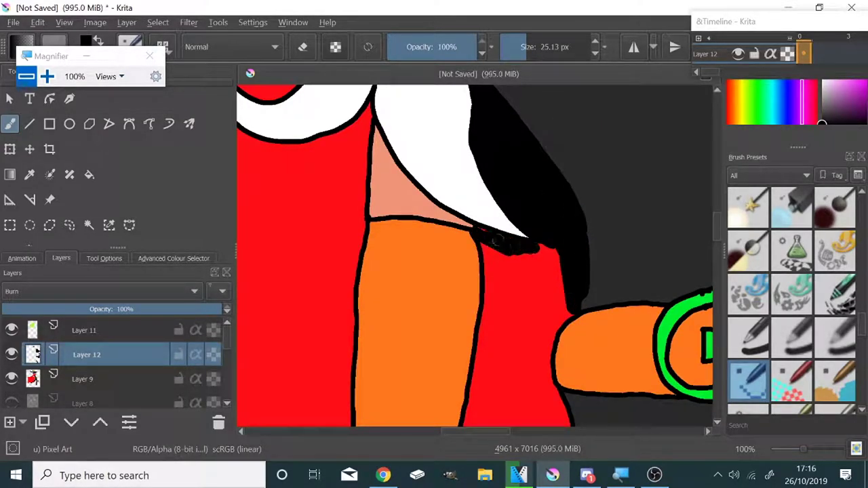
{"action": "left_click_drag", "start_coordinate": [497, 241], "coordinate": [556, 283]}
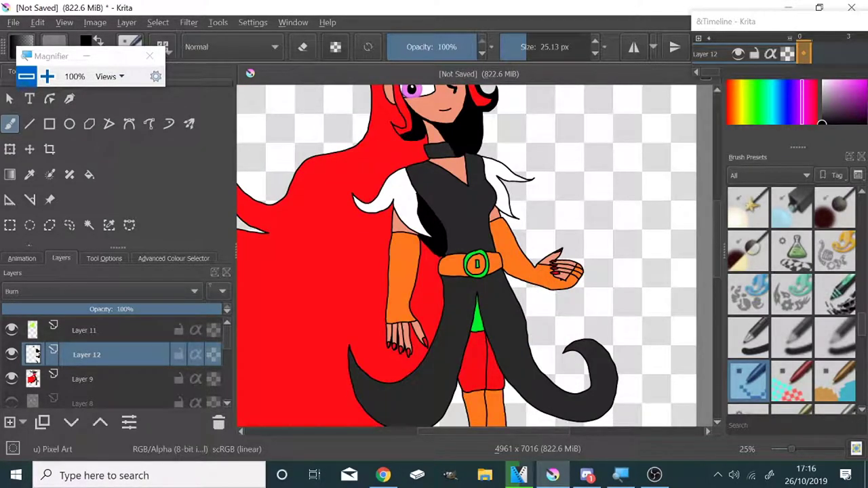
- Fill the gaps between hair strands black and extend the dark hair down to the hand
{"action": "scroll", "coordinate": [423, 263], "scroll_direction": "up", "scroll_amount": 5}
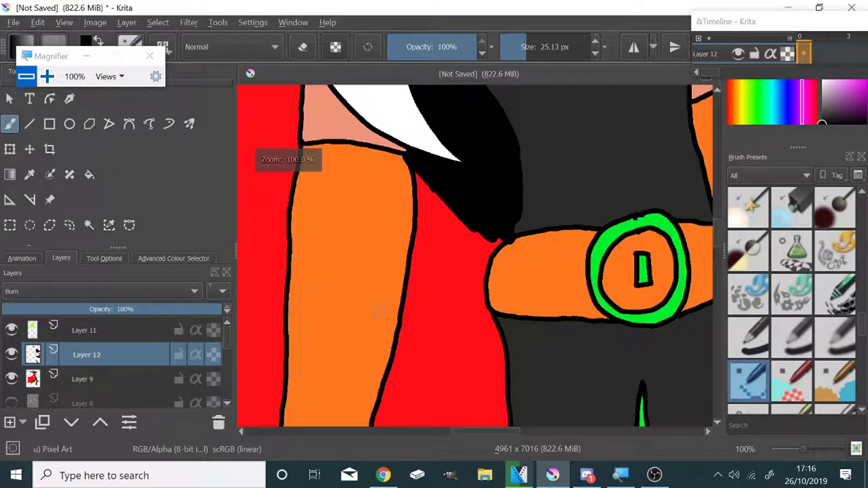
{"action": "mouse_move", "coordinate": [423, 229]}
{"action": "left_mouse_down"}
{"action": "mouse_move", "coordinate": [464, 296]}
{"action": "mouse_move", "coordinate": [417, 329]}
{"action": "left_mouse_up"}
{"action": "left_click_drag", "start_coordinate": [407, 292], "coordinate": [410, 387]}
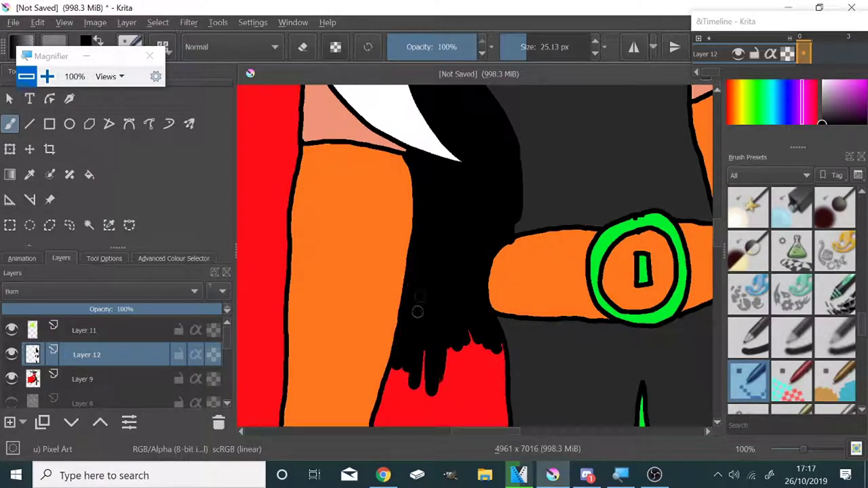
{"action": "mouse_move", "coordinate": [468, 332]}
{"action": "left_mouse_down"}
{"action": "mouse_move", "coordinate": [490, 382]}
{"action": "mouse_move", "coordinate": [419, 355]}
{"action": "left_mouse_up"}
{"action": "scroll", "coordinate": [419, 355], "scroll_direction": "down", "scroll_amount": 5}
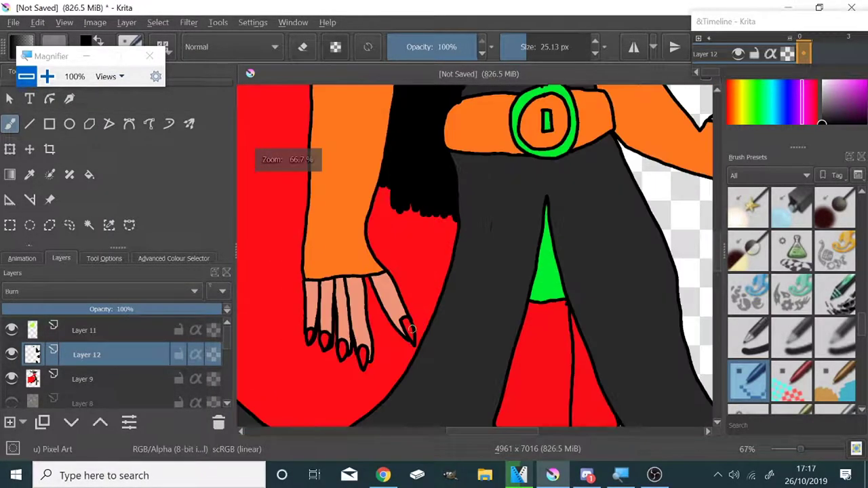
{"action": "mouse_move", "coordinate": [351, 171]}
{"action": "left_mouse_down"}
{"action": "mouse_move", "coordinate": [380, 170]}
{"action": "mouse_move", "coordinate": [409, 199]}
{"action": "mouse_move", "coordinate": [473, 175]}
{"action": "left_mouse_up"}
{"action": "left_click_drag", "start_coordinate": [459, 248], "coordinate": [394, 254]}
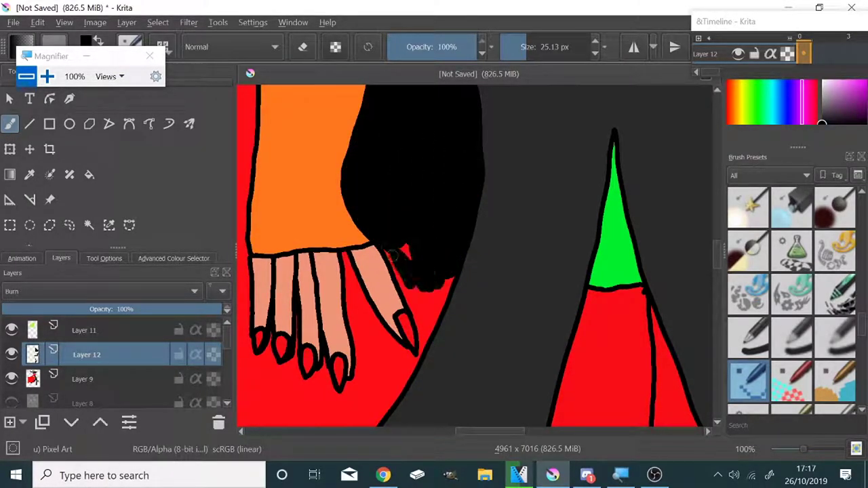
- Shrink the brush to a fine tip via the Size slider, then enlarge it for broad shading
{"action": "scroll", "coordinate": [419, 319], "scroll_direction": "up", "scroll_amount": 3}
{"action": "left_click", "coordinate": [525, 44]}
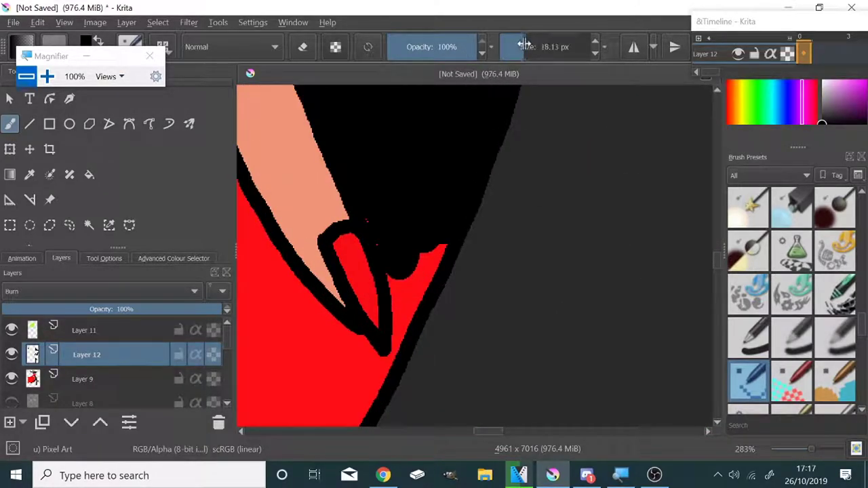
{"action": "key", "text": "bracketleft"}
{"action": "key", "text": "bracketleft"}
{"action": "key", "text": "bracketleft"}
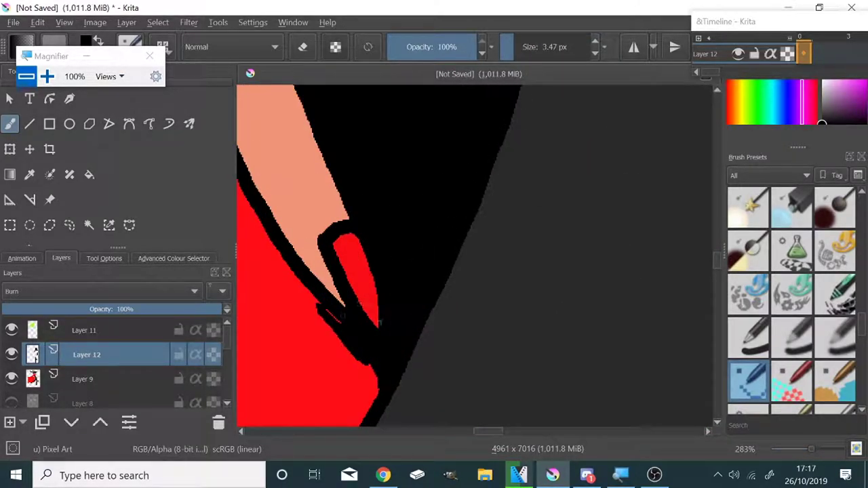
{"action": "scroll", "coordinate": [406, 348], "scroll_direction": "down", "scroll_amount": 5}
{"action": "key", "text": "bracketright"}
{"action": "key", "text": "bracketright"}
{"action": "key", "text": "bracketright"}
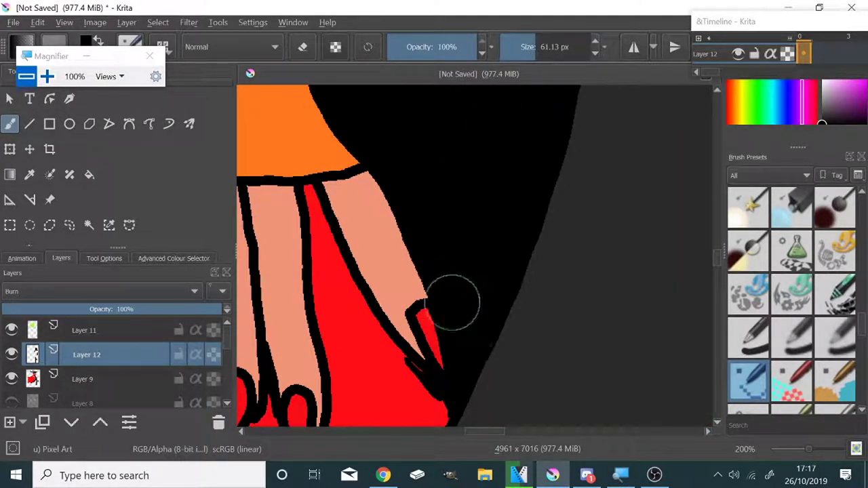
{"action": "scroll", "coordinate": [380, 183], "scroll_direction": "down", "scroll_amount": 2}
{"action": "scroll", "coordinate": [380, 184], "scroll_direction": "up", "scroll_amount": 2}
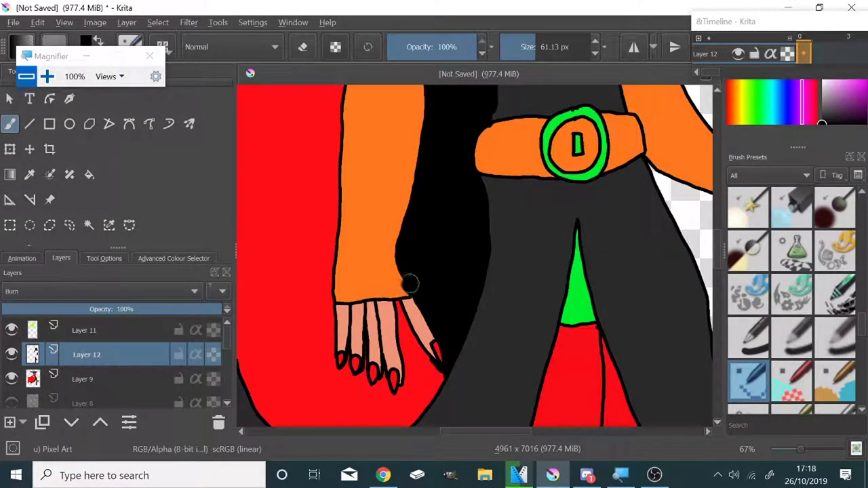
- Paint black shading beside the shoulder under the white hair
{"action": "scroll", "coordinate": [426, 95], "scroll_direction": "up", "scroll_amount": 1}
{"action": "left_click_drag", "start_coordinate": [454, 275], "coordinate": [456, 224]}
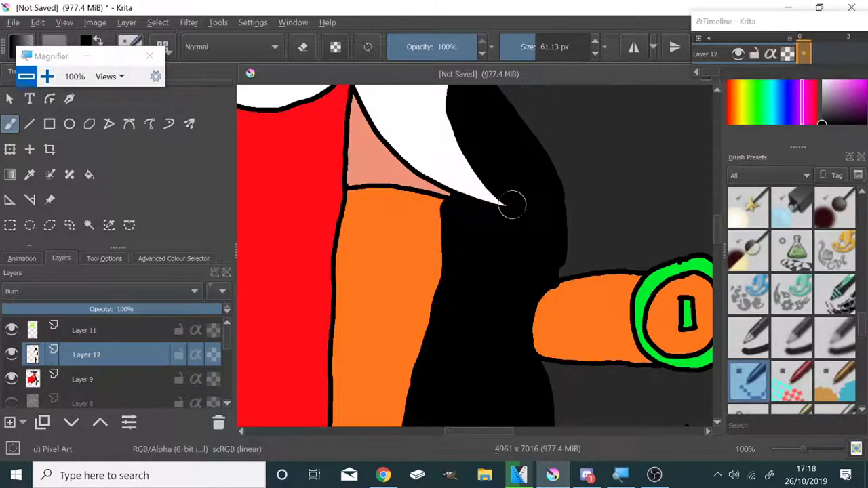
{"action": "scroll", "coordinate": [512, 205], "scroll_direction": "down", "scroll_amount": 1}
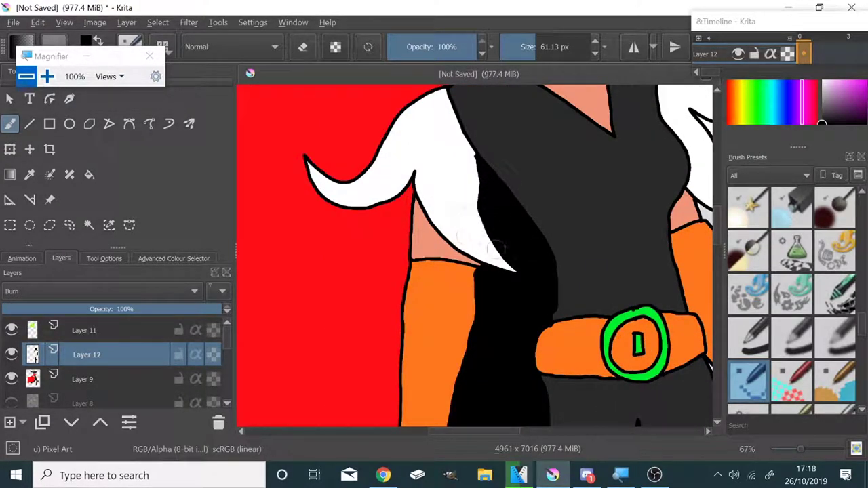
{"action": "scroll", "coordinate": [495, 249], "scroll_direction": "down", "scroll_amount": 2}
{"action": "scroll", "coordinate": [485, 248], "scroll_direction": "up", "scroll_amount": 2}
{"action": "scroll", "coordinate": [478, 250], "scroll_direction": "up", "scroll_amount": 1}
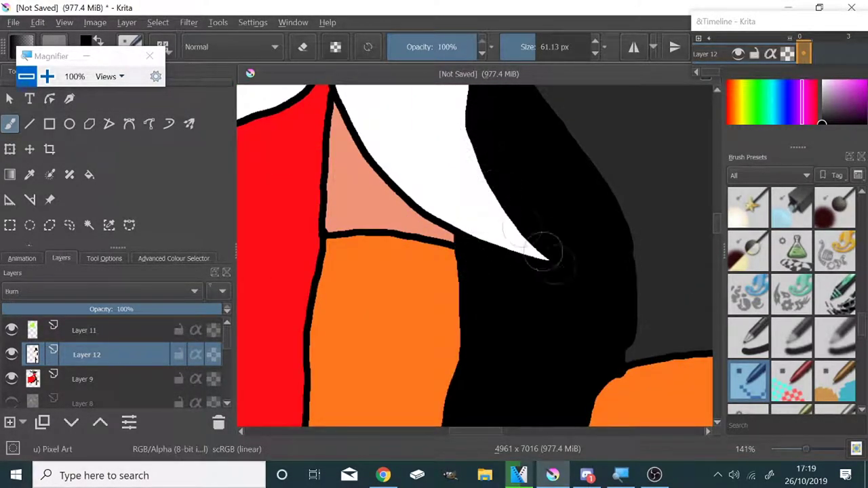
{"action": "scroll", "coordinate": [465, 198], "scroll_direction": "down", "scroll_amount": 2}
{"action": "scroll", "coordinate": [502, 194], "scroll_direction": "up", "scroll_amount": 2}
{"action": "scroll", "coordinate": [502, 194], "scroll_direction": "up", "scroll_amount": 1}
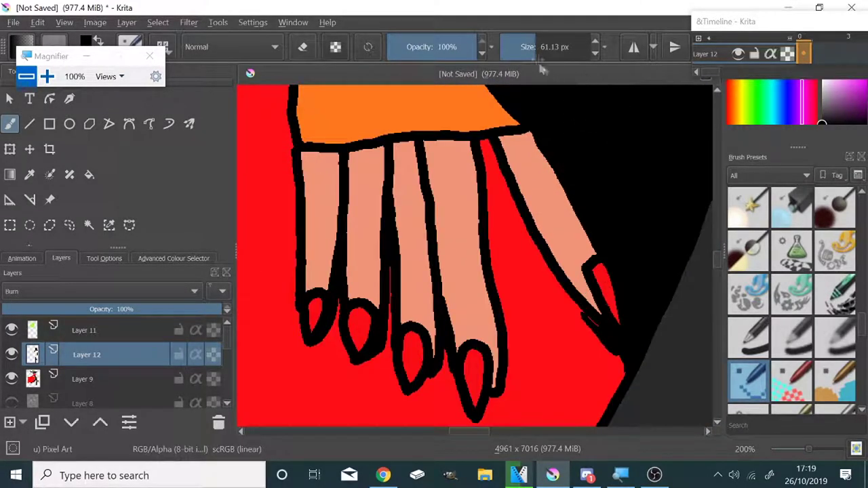
- Reduce the brush size and blacken the red gaps between and below the fingers
{"action": "left_click", "coordinate": [531, 49]}
{"action": "left_click_drag", "start_coordinate": [531, 49], "coordinate": [526, 49]}
{"action": "mouse_move", "coordinate": [475, 146]}
{"action": "left_mouse_down"}
{"action": "mouse_move", "coordinate": [500, 355]}
{"action": "mouse_move", "coordinate": [581, 348]}
{"action": "mouse_move", "coordinate": [614, 359]}
{"action": "mouse_move", "coordinate": [536, 386]}
{"action": "left_mouse_up"}
{"action": "scroll", "coordinate": [550, 210], "scroll_direction": "down", "scroll_amount": 2}
{"action": "left_click_drag", "start_coordinate": [426, 270], "coordinate": [523, 356]}
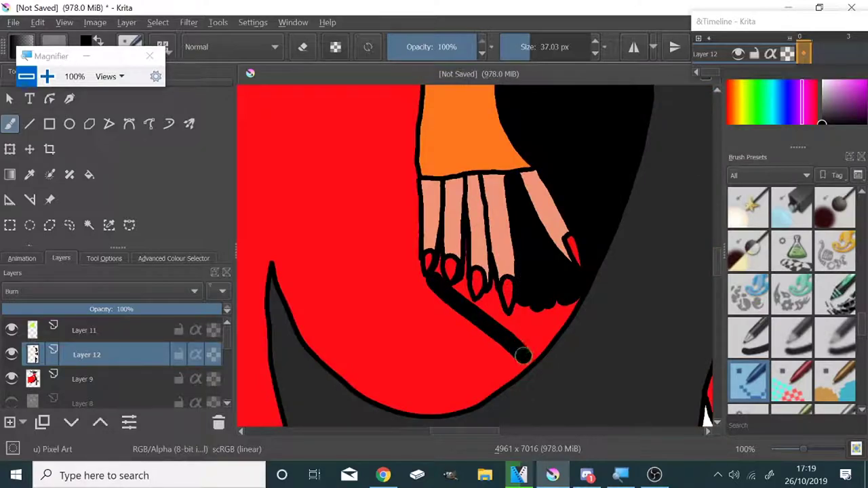
{"action": "left_click_drag", "start_coordinate": [590, 272], "coordinate": [513, 320]}
- Fill the area beside the fingers and below the fingernails with black
{"action": "scroll", "coordinate": [470, 263], "scroll_direction": "up", "scroll_amount": 1}
{"action": "scroll", "coordinate": [470, 263], "scroll_direction": "up", "scroll_amount": 2}
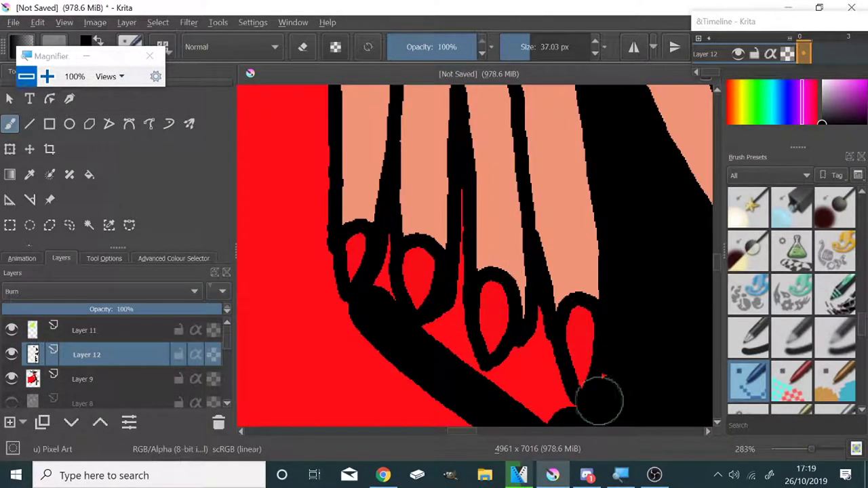
{"action": "left_click_drag", "start_coordinate": [601, 401], "coordinate": [594, 151]}
{"action": "scroll", "coordinate": [594, 151], "scroll_direction": "down", "scroll_amount": 2}
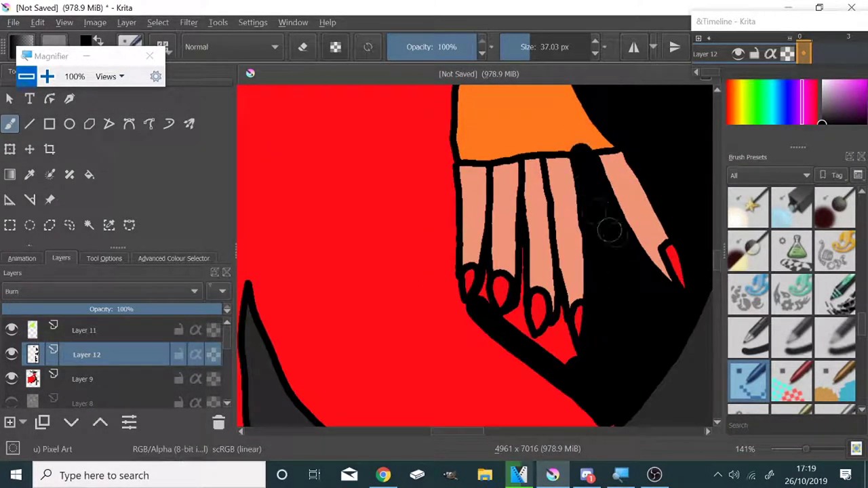
{"action": "left_click_drag", "start_coordinate": [561, 314], "coordinate": [559, 344]}
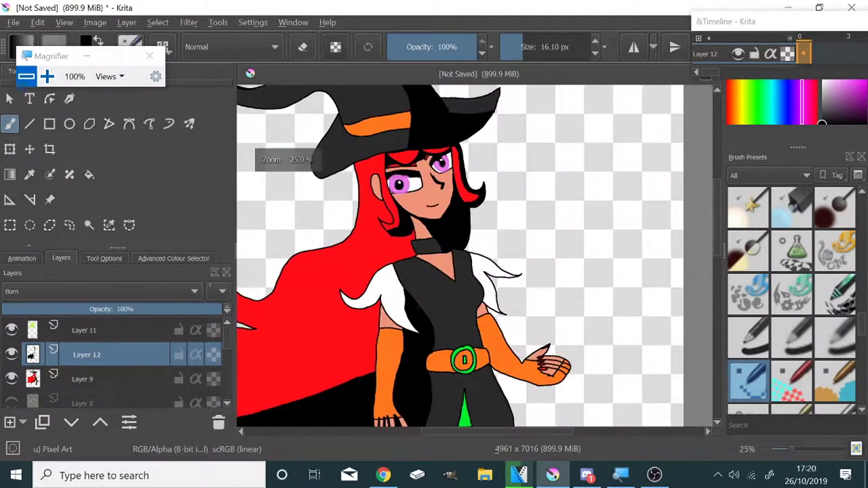
- Draw a long dark strand from the collar down the torso, with an extra stroke by the shoulder
{"action": "left_click_drag", "start_coordinate": [418, 330], "coordinate": [446, 294]}
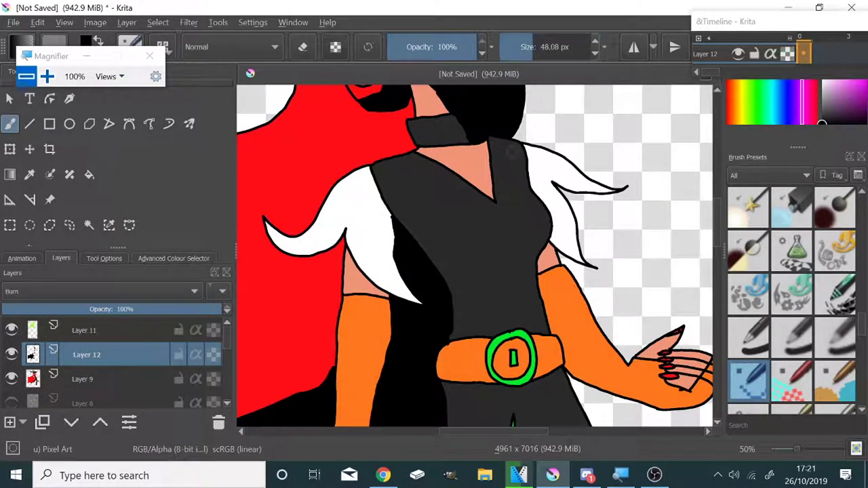
{"action": "left_click_drag", "start_coordinate": [479, 140], "coordinate": [557, 390]}
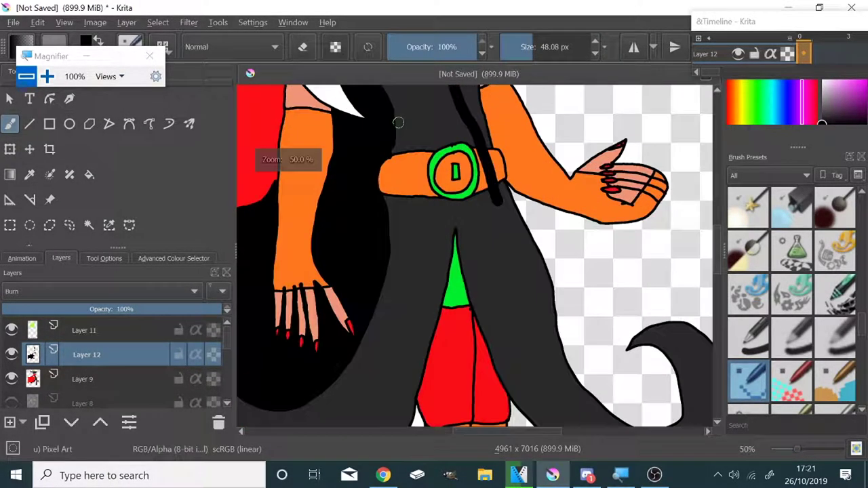
{"action": "left_click_drag", "start_coordinate": [438, 174], "coordinate": [523, 316]}
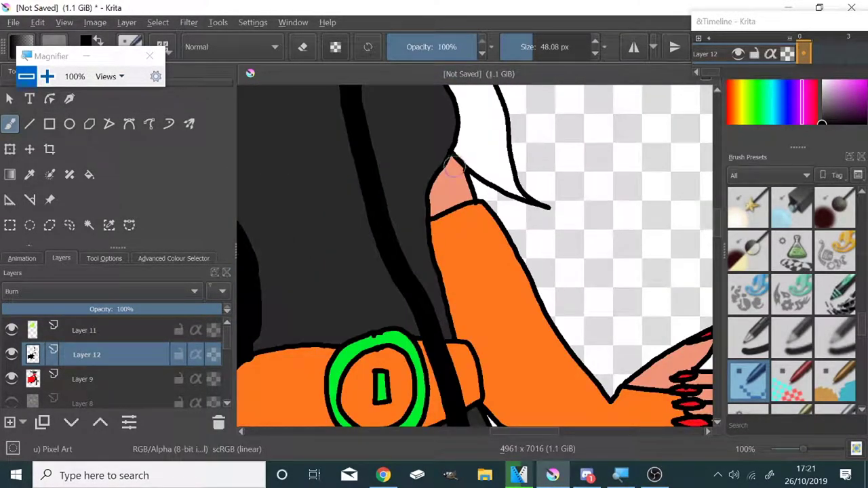
{"action": "mouse_move", "coordinate": [464, 160]}
{"action": "left_mouse_down"}
{"action": "mouse_move", "coordinate": [437, 216]}
{"action": "mouse_move", "coordinate": [462, 314]}
{"action": "mouse_move", "coordinate": [491, 375]}
{"action": "left_mouse_up"}
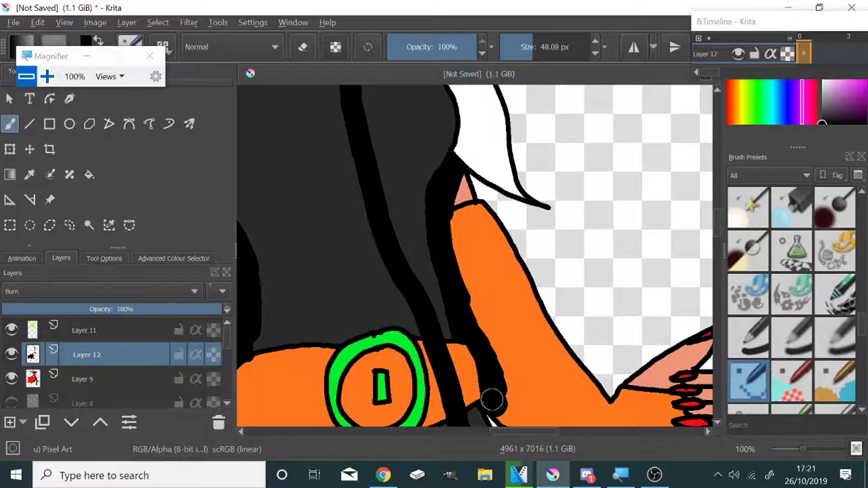
- Shade the outstretched arm's underside and the gaps between its fingers black
{"action": "mouse_move", "coordinate": [406, 288]}
{"action": "left_mouse_down"}
{"action": "mouse_move", "coordinate": [478, 342]}
{"action": "mouse_move", "coordinate": [593, 372]}
{"action": "left_mouse_up"}
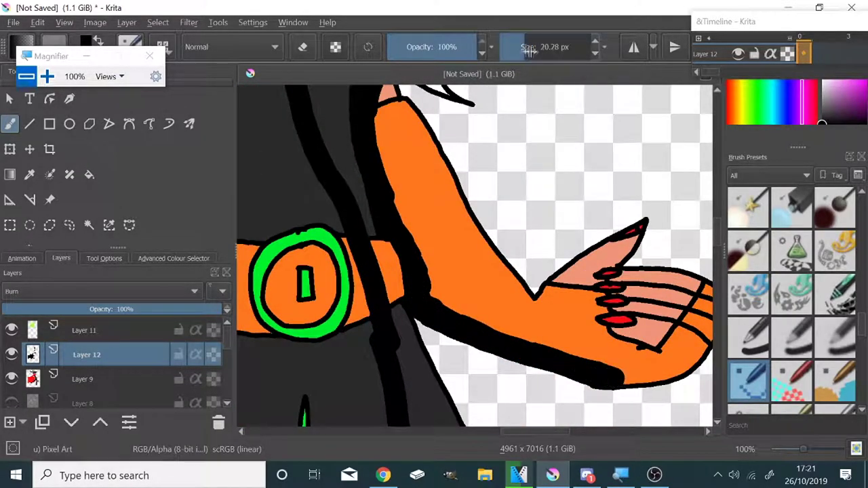
{"action": "scroll", "coordinate": [441, 285], "scroll_direction": "up", "scroll_amount": 2}
{"action": "mouse_move", "coordinate": [441, 285]}
{"action": "left_mouse_down"}
{"action": "mouse_move", "coordinate": [507, 294]}
{"action": "mouse_move", "coordinate": [651, 173]}
{"action": "left_mouse_up"}
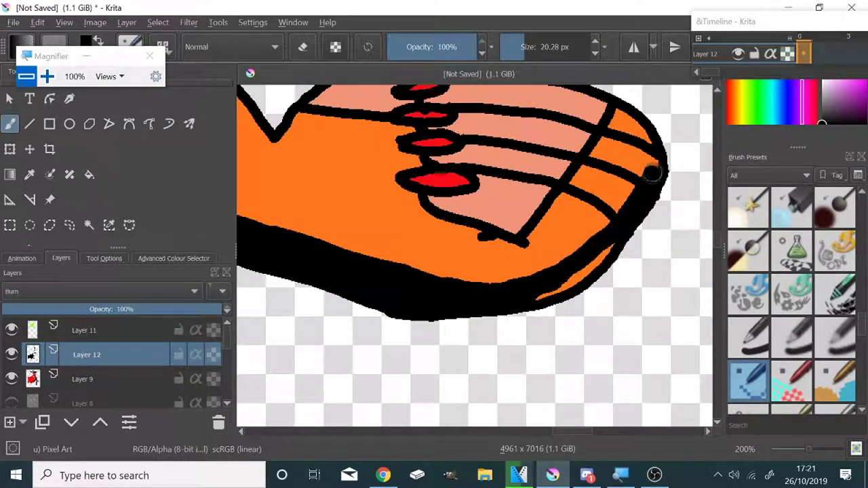
{"action": "scroll", "coordinate": [523, 241], "scroll_direction": "up", "scroll_amount": 3}
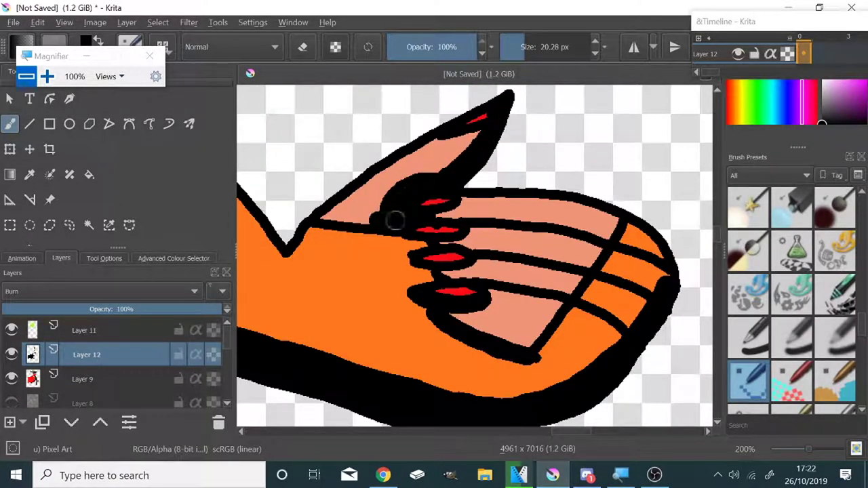
{"action": "mouse_move", "coordinate": [429, 282]}
{"action": "left_mouse_down"}
{"action": "mouse_move", "coordinate": [397, 284]}
{"action": "mouse_move", "coordinate": [502, 353]}
{"action": "mouse_move", "coordinate": [390, 298]}
{"action": "left_mouse_up"}
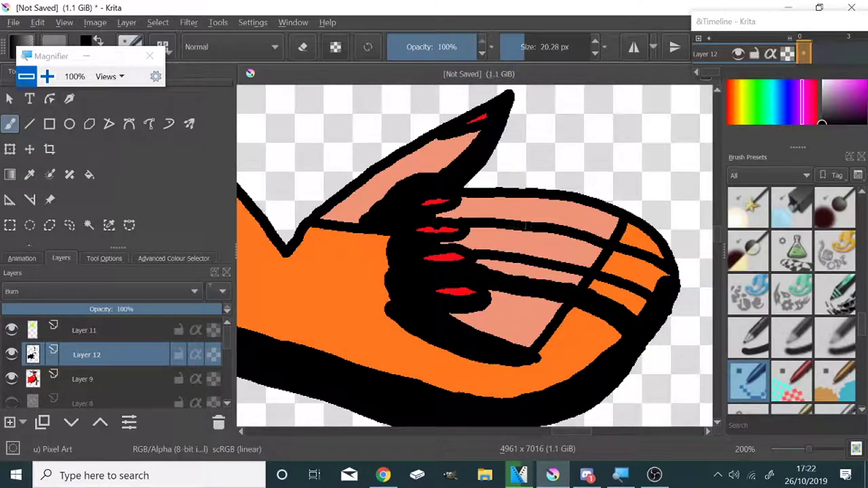
{"action": "left_click_drag", "start_coordinate": [618, 284], "coordinate": [448, 242]}
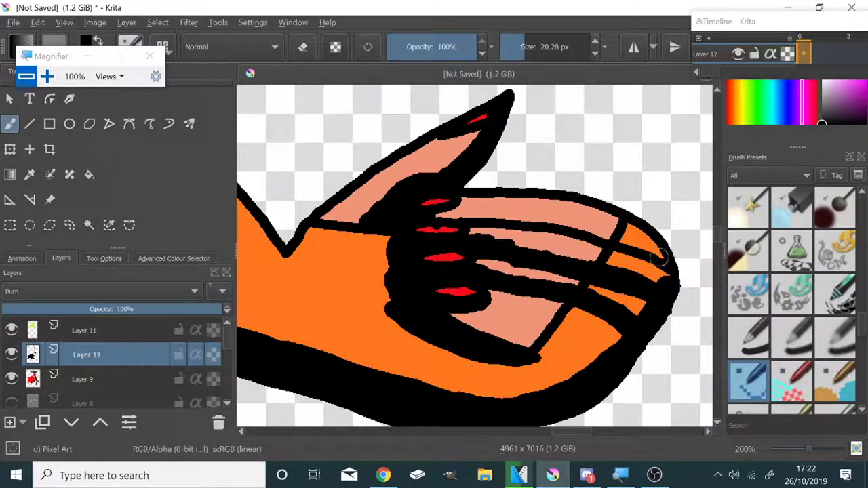
{"action": "left_click_drag", "start_coordinate": [659, 257], "coordinate": [466, 217]}
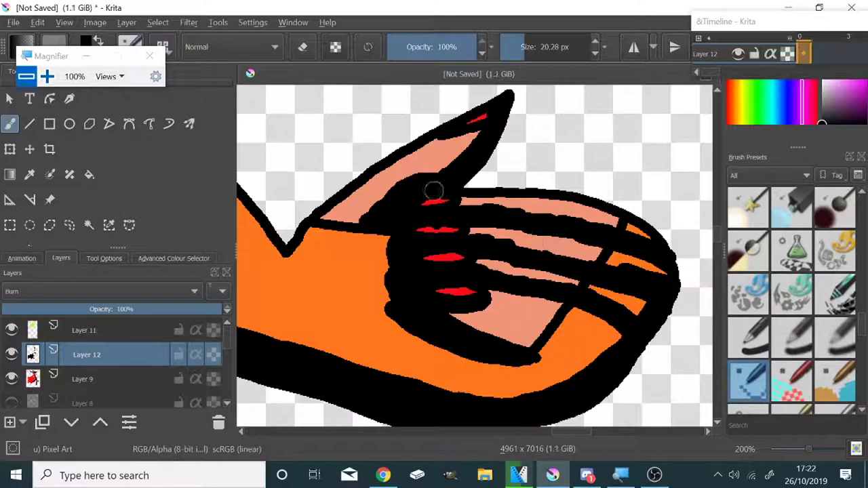
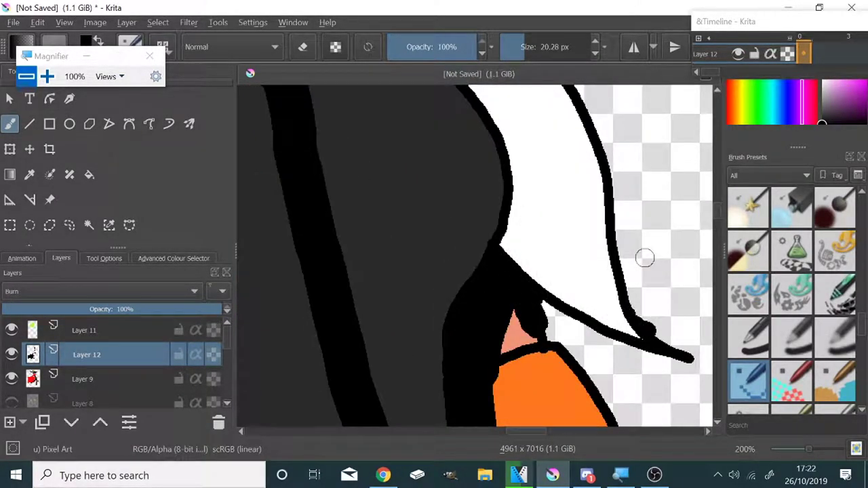
- Paint black shadow strokes along the jacket edge and near the belt
{"action": "mouse_move", "coordinate": [424, 132]}
{"action": "left_mouse_down"}
{"action": "mouse_move", "coordinate": [446, 155]}
{"action": "mouse_move", "coordinate": [492, 177]}
{"action": "mouse_move", "coordinate": [514, 228]}
{"action": "mouse_move", "coordinate": [474, 345]}
{"action": "left_mouse_up"}
{"action": "key", "text": "1"}
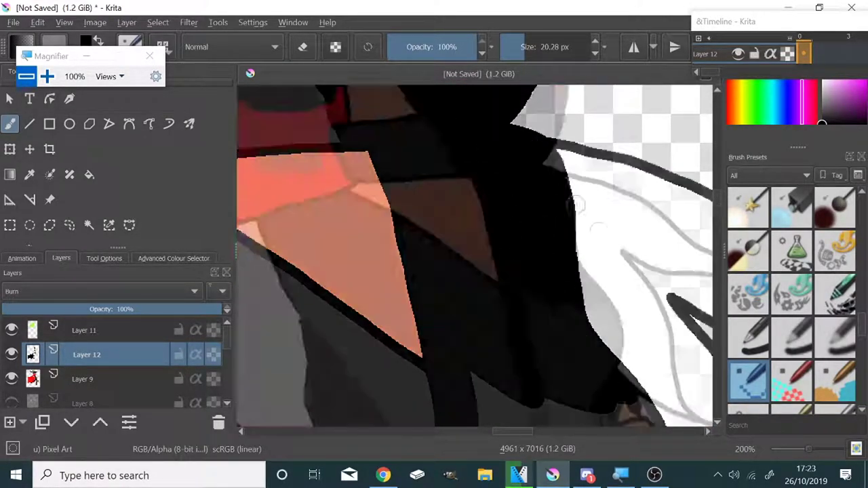
{"action": "left_click_drag", "start_coordinate": [537, 248], "coordinate": [583, 312]}
{"action": "left_click_drag", "start_coordinate": [569, 234], "coordinate": [542, 349]}
{"action": "left_click_drag", "start_coordinate": [519, 234], "coordinate": [556, 407]}
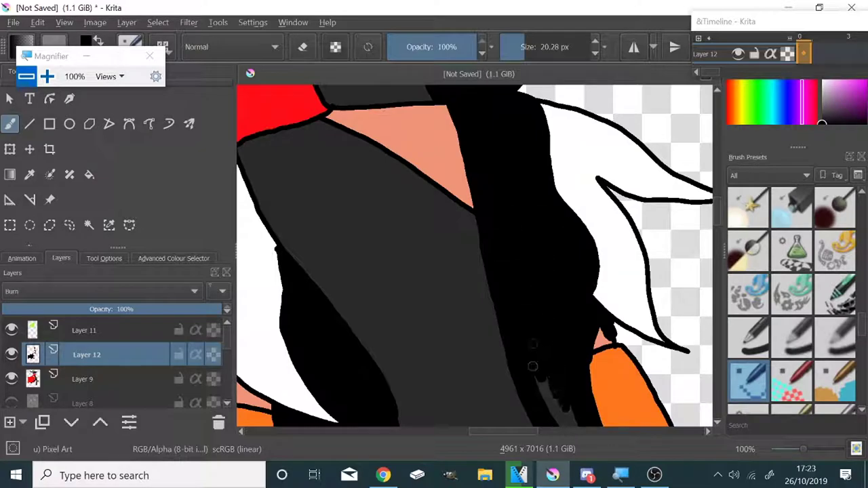
{"action": "scroll", "coordinate": [537, 312], "scroll_direction": "down", "scroll_amount": 4}
{"action": "scroll", "coordinate": [536, 313], "scroll_direction": "up", "scroll_amount": 5}
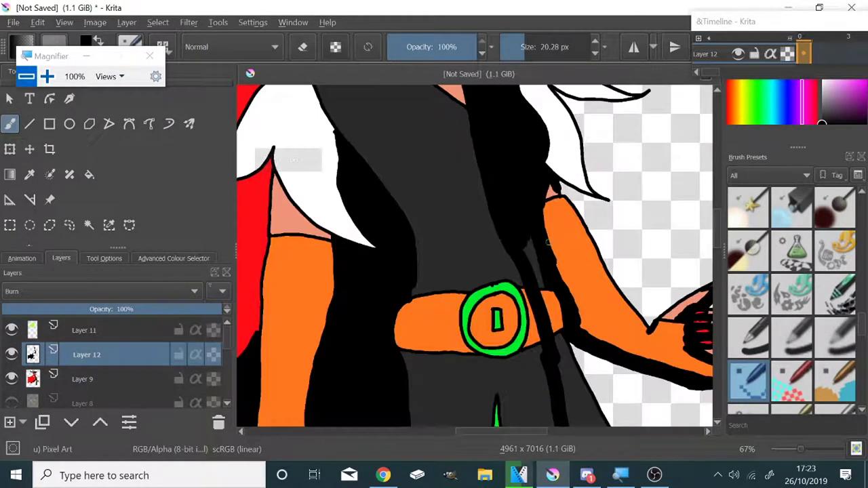
{"action": "left_click_drag", "start_coordinate": [502, 214], "coordinate": [573, 400]}
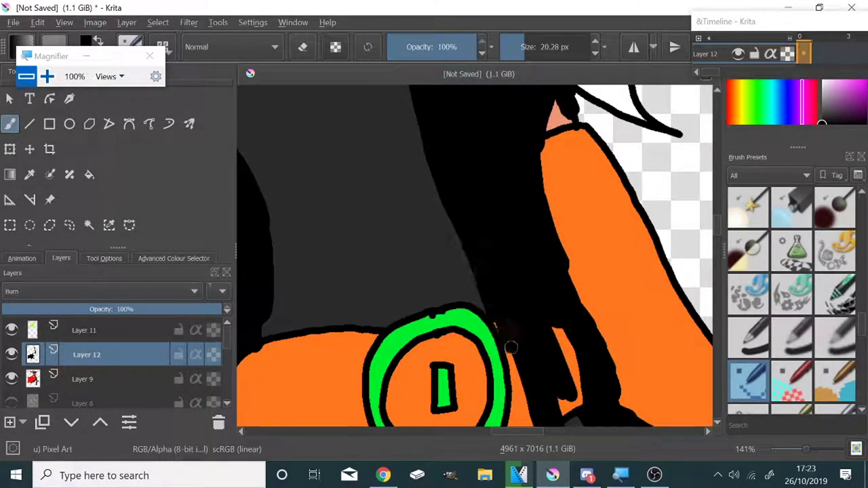
{"action": "left_click_drag", "start_coordinate": [505, 339], "coordinate": [526, 387]}
- Cover the buckle ring's right side and surrounding area with black, plus a shadow band below
{"action": "mouse_move", "coordinate": [441, 177]}
{"action": "left_mouse_down"}
{"action": "mouse_move", "coordinate": [485, 221]}
{"action": "mouse_move", "coordinate": [451, 390]}
{"action": "left_mouse_up"}
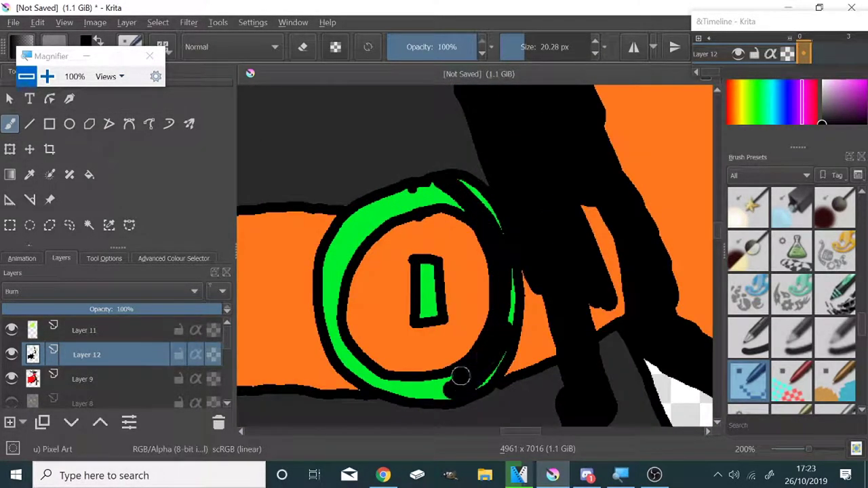
{"action": "left_click_drag", "start_coordinate": [475, 190], "coordinate": [448, 372]}
{"action": "mouse_move", "coordinate": [478, 248]}
{"action": "left_mouse_down"}
{"action": "mouse_move", "coordinate": [487, 377]}
{"action": "mouse_move", "coordinate": [519, 329]}
{"action": "left_mouse_up"}
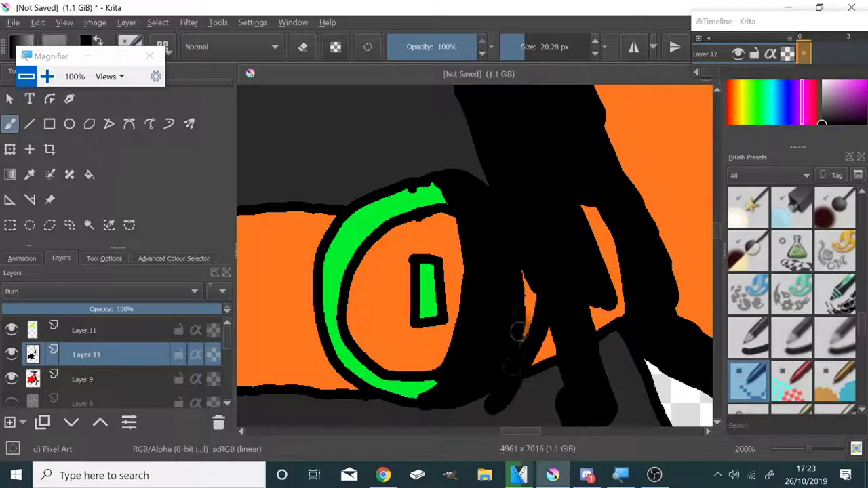
{"action": "left_click_drag", "start_coordinate": [468, 142], "coordinate": [516, 319]}
{"action": "left_click_drag", "start_coordinate": [454, 91], "coordinate": [538, 284]}
{"action": "left_click_drag", "start_coordinate": [600, 210], "coordinate": [605, 360]}
- Paint finger-like black hair strands beside the ring, extending down with extra tips
{"action": "key", "text": "1"}
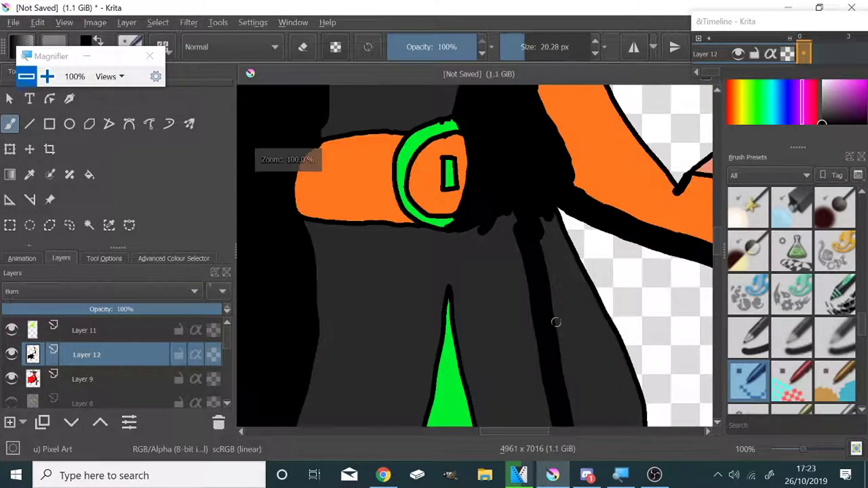
{"action": "mouse_move", "coordinate": [471, 220]}
{"action": "left_mouse_down"}
{"action": "mouse_move", "coordinate": [454, 261]}
{"action": "mouse_move", "coordinate": [473, 353]}
{"action": "left_mouse_up"}
{"action": "left_click_drag", "start_coordinate": [502, 216], "coordinate": [505, 335]}
{"action": "left_click_drag", "start_coordinate": [546, 220], "coordinate": [573, 315]}
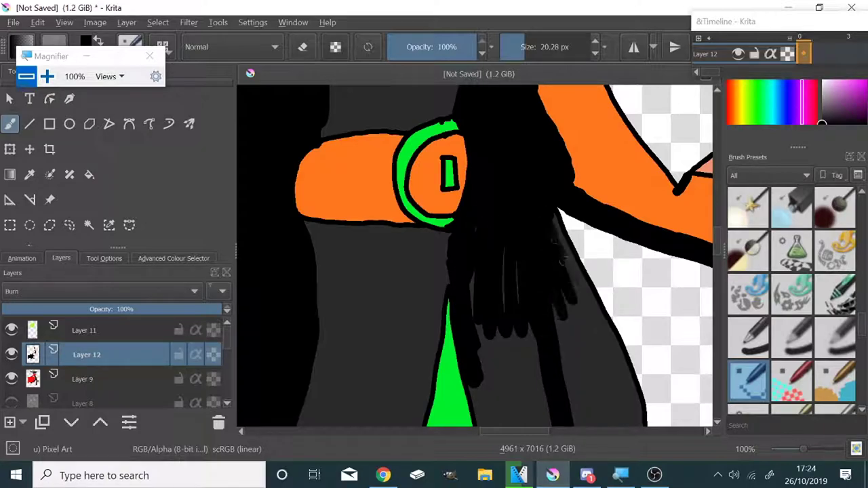
{"action": "left_click_drag", "start_coordinate": [488, 308], "coordinate": [522, 393]}
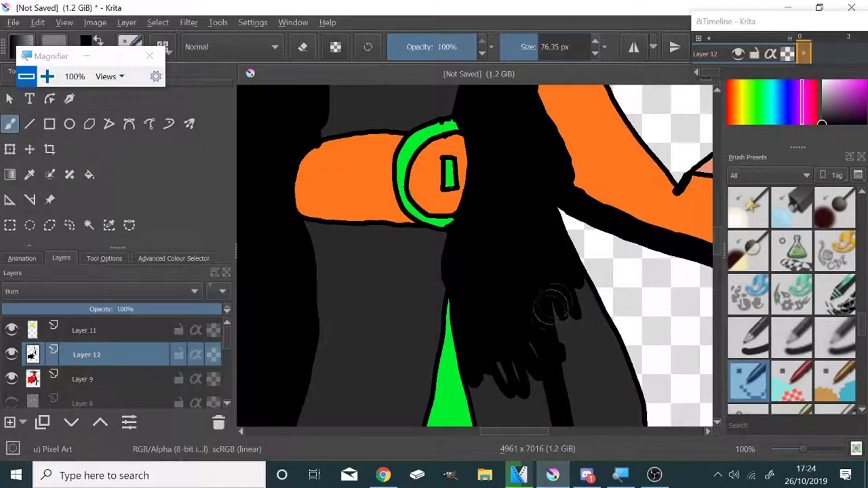
{"action": "left_click_drag", "start_coordinate": [563, 285], "coordinate": [597, 407]}
{"action": "left_click_drag", "start_coordinate": [536, 325], "coordinate": [478, 407]}
{"action": "scroll", "coordinate": [577, 291], "scroll_direction": "down", "scroll_amount": 3}
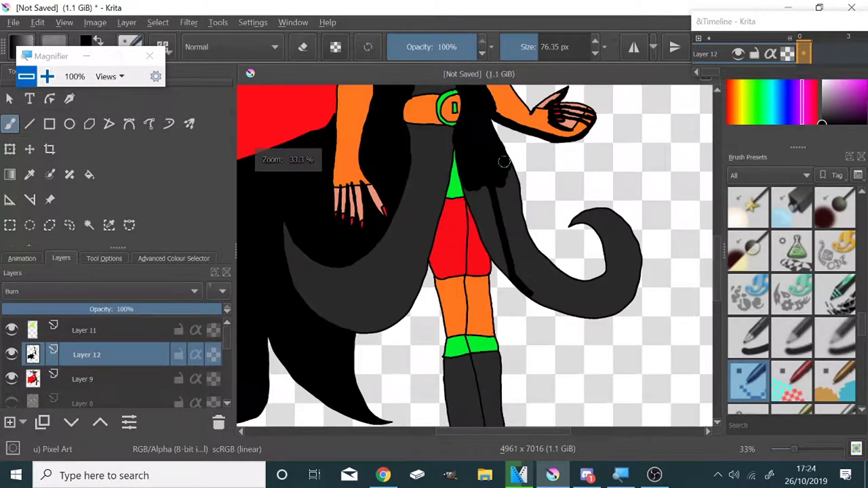
- Darken the hair along the tail's curve and shade its edge black
{"action": "scroll", "coordinate": [503, 162], "scroll_direction": "up", "scroll_amount": 2}
{"action": "left_click_drag", "start_coordinate": [451, 173], "coordinate": [605, 253]}
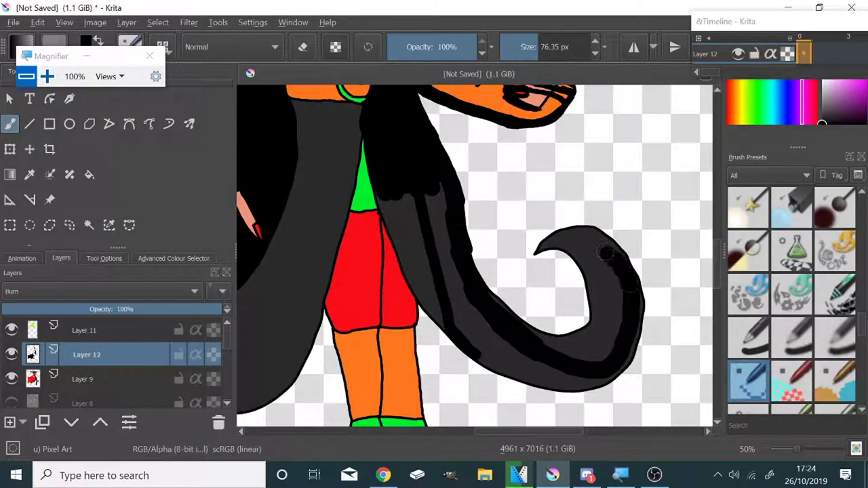
{"action": "scroll", "coordinate": [625, 350], "scroll_direction": "down", "scroll_amount": 1}
{"action": "scroll", "coordinate": [494, 215], "scroll_direction": "up", "scroll_amount": 2}
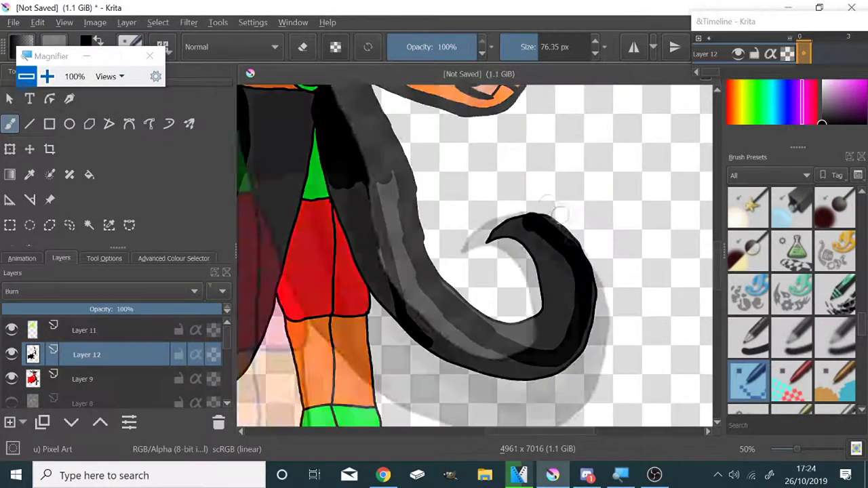
{"action": "scroll", "coordinate": [494, 216], "scroll_direction": "up", "scroll_amount": 1}
{"action": "scroll", "coordinate": [481, 201], "scroll_direction": "down", "scroll_amount": 2}
{"action": "scroll", "coordinate": [468, 186], "scroll_direction": "down", "scroll_amount": 1}
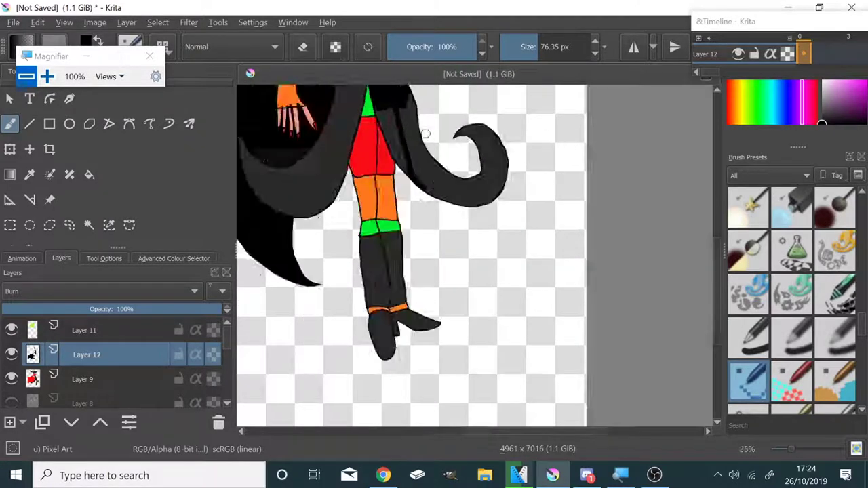
{"action": "scroll", "coordinate": [434, 177], "scroll_direction": "up", "scroll_amount": 1}
{"action": "scroll", "coordinate": [392, 168], "scroll_direction": "up", "scroll_amount": 3}
{"action": "mouse_move", "coordinate": [392, 168]}
{"action": "left_mouse_down"}
{"action": "mouse_move", "coordinate": [427, 339]}
{"action": "mouse_move", "coordinate": [341, 324]}
{"action": "left_mouse_up"}
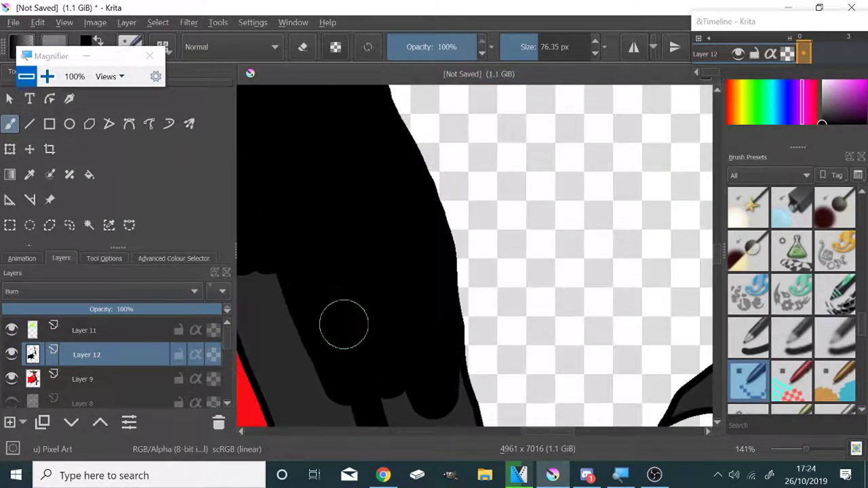
{"action": "scroll", "coordinate": [341, 324], "scroll_direction": "down", "scroll_amount": 1}
{"action": "mouse_move", "coordinate": [292, 149]}
{"action": "left_mouse_down"}
{"action": "mouse_move", "coordinate": [335, 235]}
{"action": "mouse_move", "coordinate": [339, 380]}
{"action": "mouse_move", "coordinate": [319, 255]}
{"action": "left_mouse_up"}
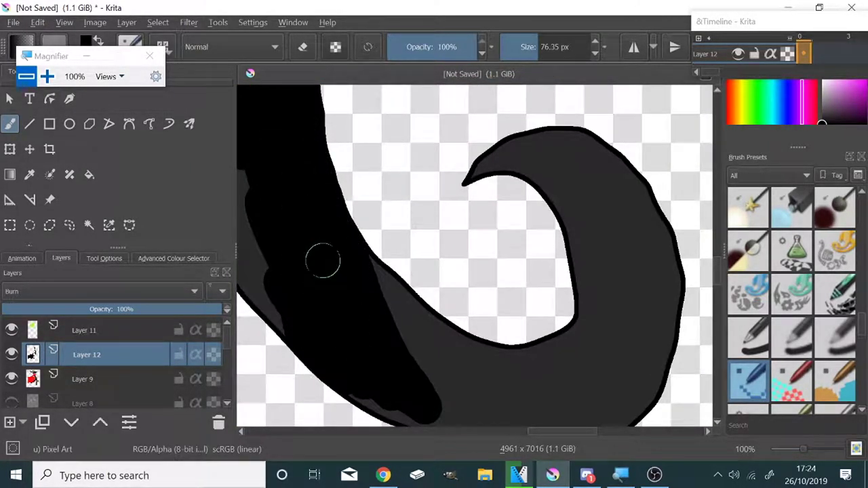
{"action": "scroll", "coordinate": [320, 256], "scroll_direction": "up", "scroll_amount": 3}
{"action": "scroll", "coordinate": [319, 255], "scroll_direction": "left", "scroll_amount": 3}
{"action": "left_click_drag", "start_coordinate": [398, 208], "coordinate": [419, 266]}
- Brush black over the tail's lower and inner grey edges and the curl's right edge
{"action": "scroll", "coordinate": [397, 250], "scroll_direction": "down", "scroll_amount": 1}
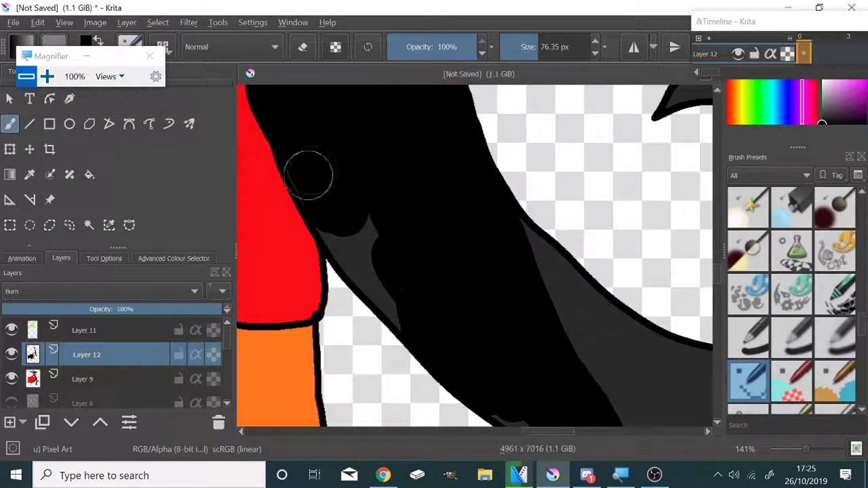
{"action": "scroll", "coordinate": [414, 287], "scroll_direction": "down", "scroll_amount": 2}
{"action": "scroll", "coordinate": [553, 239], "scroll_direction": "up", "scroll_amount": 1}
{"action": "mouse_move", "coordinate": [298, 310]}
{"action": "left_mouse_down"}
{"action": "mouse_move", "coordinate": [430, 364]}
{"action": "mouse_move", "coordinate": [538, 363]}
{"action": "mouse_move", "coordinate": [600, 305]}
{"action": "left_mouse_up"}
{"action": "left_click_drag", "start_coordinate": [314, 204], "coordinate": [605, 273]}
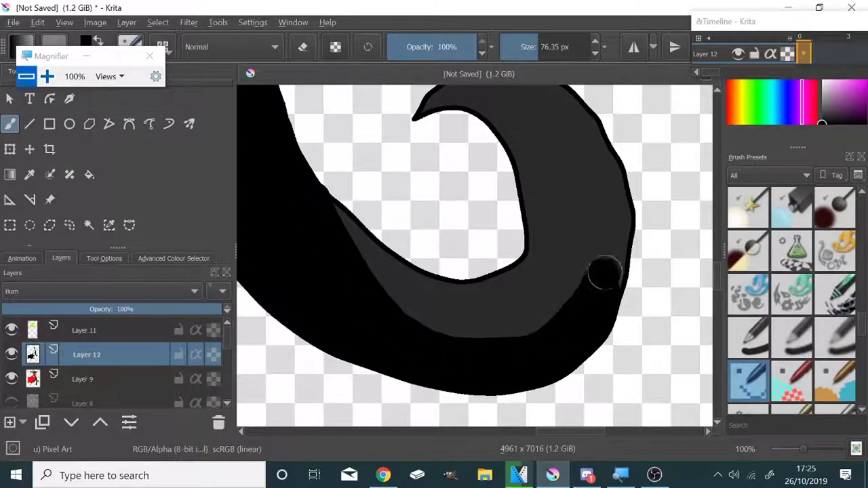
{"action": "scroll", "coordinate": [519, 298], "scroll_direction": "up", "scroll_amount": 1}
{"action": "left_click_drag", "start_coordinate": [556, 396], "coordinate": [566, 325]}
{"action": "left_click_drag", "start_coordinate": [522, 353], "coordinate": [505, 180]}
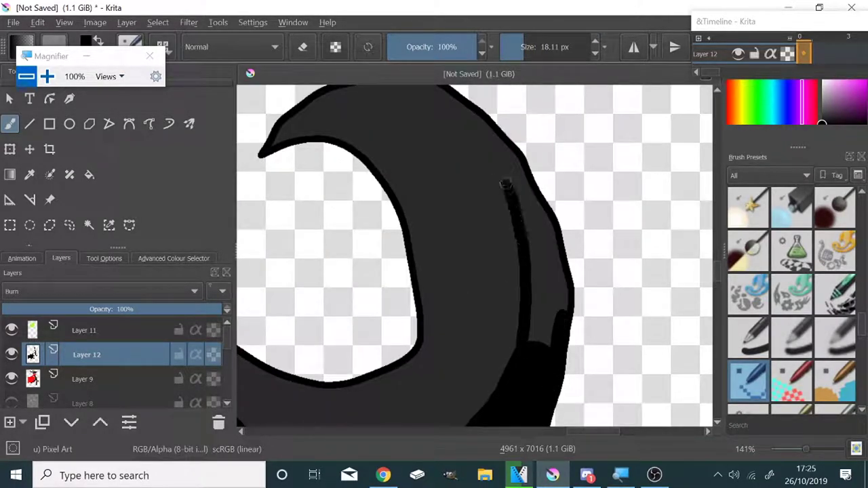
{"action": "mouse_move", "coordinate": [481, 118]}
{"action": "left_mouse_down"}
{"action": "mouse_move", "coordinate": [534, 193]}
{"action": "mouse_move", "coordinate": [543, 325]}
{"action": "left_mouse_up"}
- Add dark strokes along the leg's left edge, the grey hair edges and its bottom
{"action": "scroll", "coordinate": [488, 288], "scroll_direction": "down", "scroll_amount": 8}
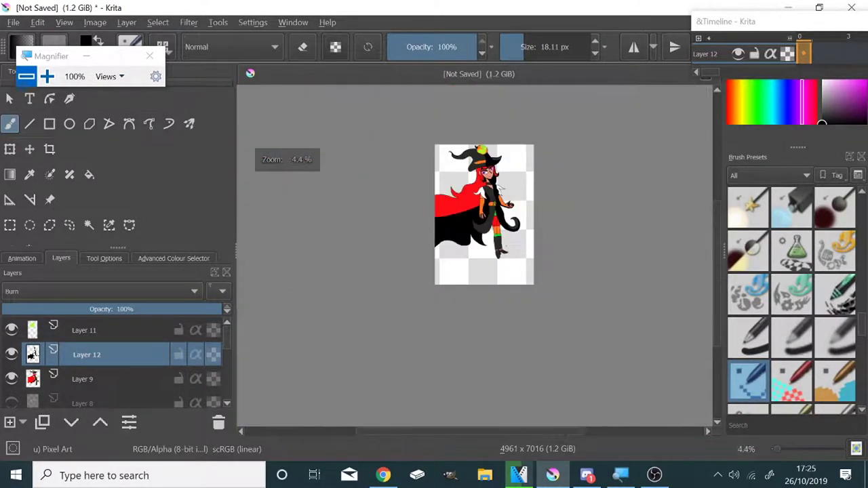
{"action": "scroll", "coordinate": [488, 288], "scroll_direction": "up", "scroll_amount": 6}
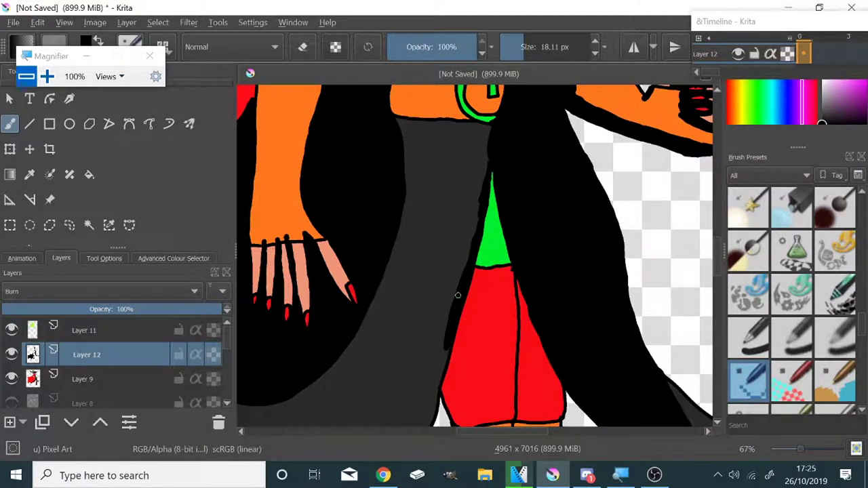
{"action": "scroll", "coordinate": [457, 295], "scroll_direction": "up", "scroll_amount": 3}
{"action": "left_click_drag", "start_coordinate": [436, 200], "coordinate": [384, 387]}
{"action": "scroll", "coordinate": [359, 396], "scroll_direction": "down", "scroll_amount": 3}
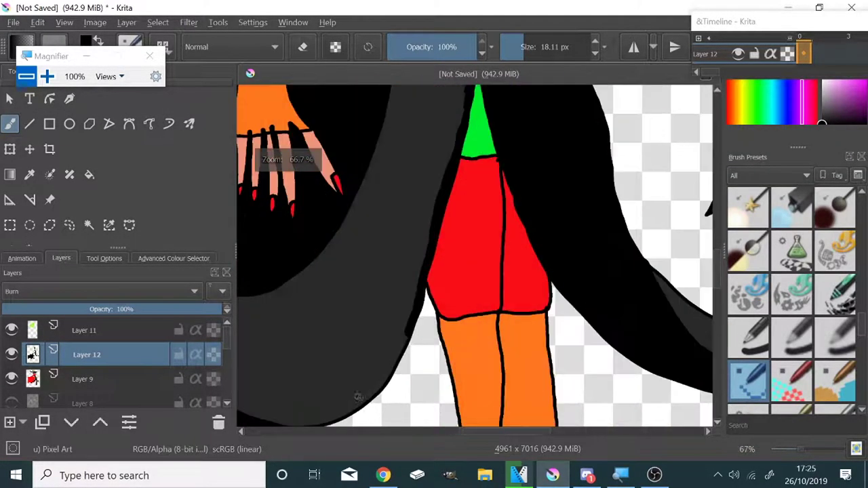
{"action": "scroll", "coordinate": [358, 396], "scroll_direction": "up", "scroll_amount": 3}
{"action": "left_click_drag", "start_coordinate": [465, 247], "coordinate": [434, 324]}
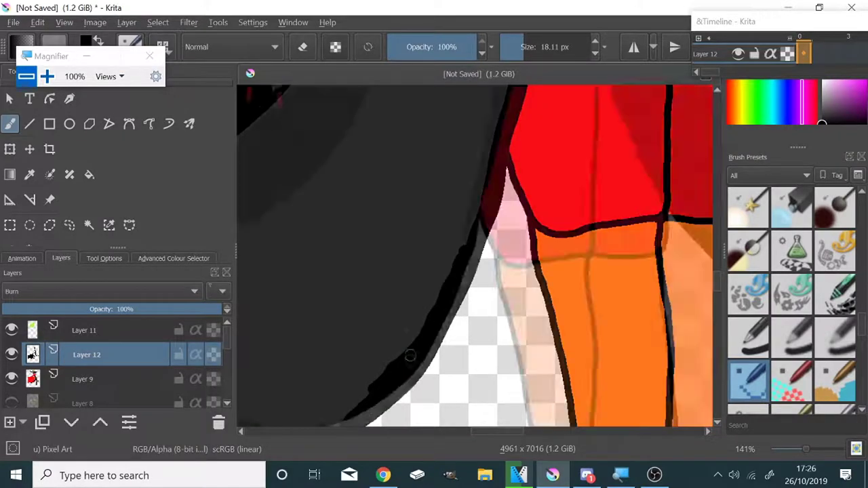
{"action": "scroll", "coordinate": [366, 407], "scroll_direction": "down", "scroll_amount": 3}
{"action": "scroll", "coordinate": [353, 306], "scroll_direction": "up", "scroll_amount": 3}
{"action": "left_click_drag", "start_coordinate": [519, 303], "coordinate": [537, 292]}
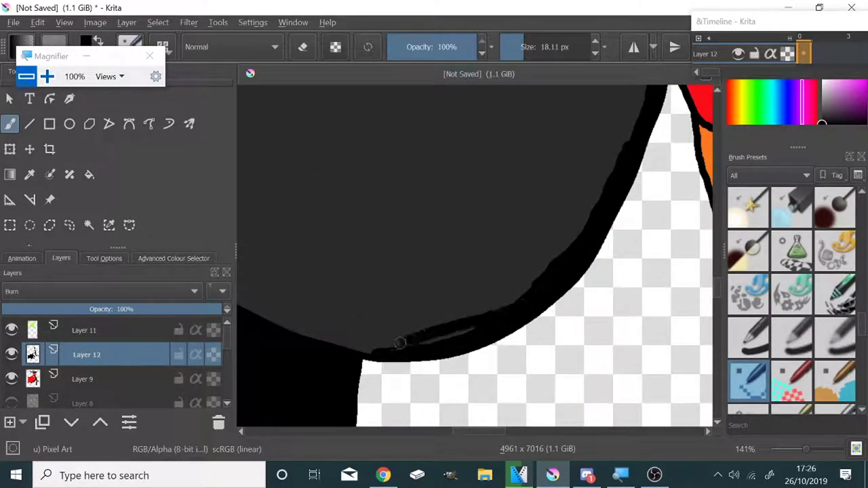
{"action": "left_click_drag", "start_coordinate": [513, 323], "coordinate": [262, 310]}
{"action": "scroll", "coordinate": [379, 314], "scroll_direction": "down", "scroll_amount": 5}
{"action": "left_click_drag", "start_coordinate": [426, 387], "coordinate": [380, 354]}
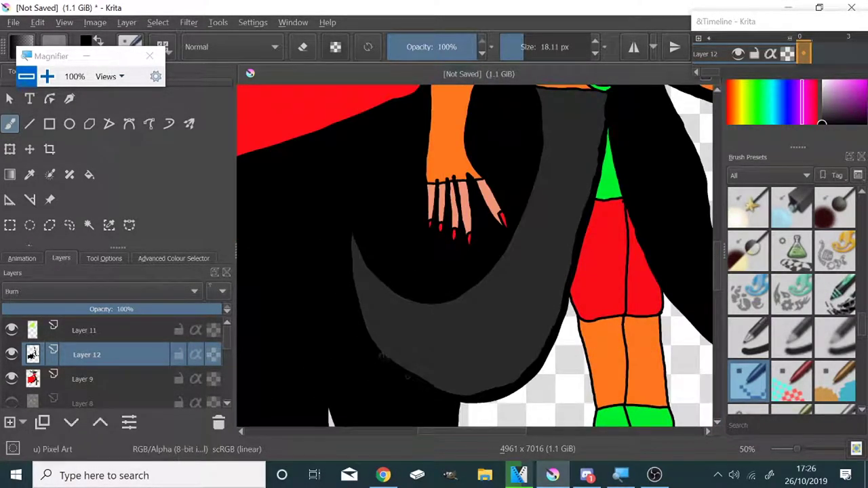
- Paint black hair over the green waist, red shorts, right orange leg and green band
{"action": "scroll", "coordinate": [445, 398], "scroll_direction": "down", "scroll_amount": 3}
{"action": "scroll", "coordinate": [421, 285], "scroll_direction": "up", "scroll_amount": 5}
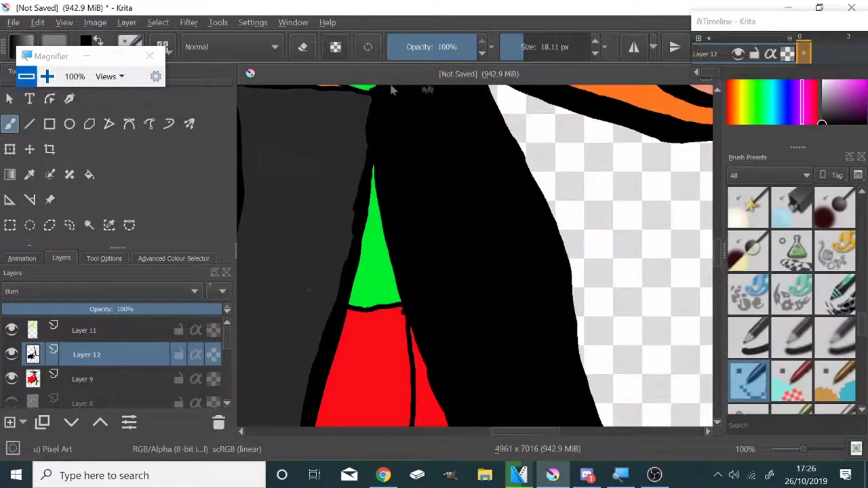
{"action": "left_click_drag", "start_coordinate": [373, 169], "coordinate": [366, 295]}
{"action": "mouse_move", "coordinate": [353, 224]}
{"action": "left_mouse_down"}
{"action": "mouse_move", "coordinate": [407, 308]}
{"action": "mouse_move", "coordinate": [360, 296]}
{"action": "mouse_move", "coordinate": [380, 316]}
{"action": "left_mouse_up"}
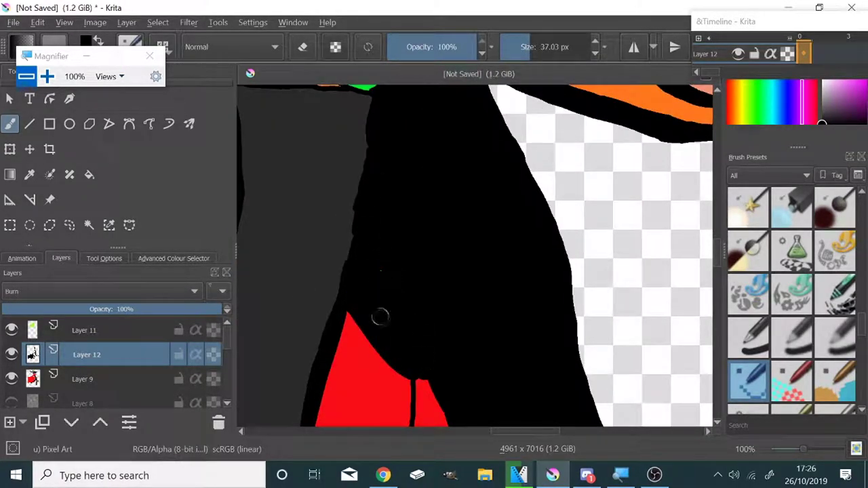
{"action": "scroll", "coordinate": [405, 234], "scroll_direction": "down", "scroll_amount": 3}
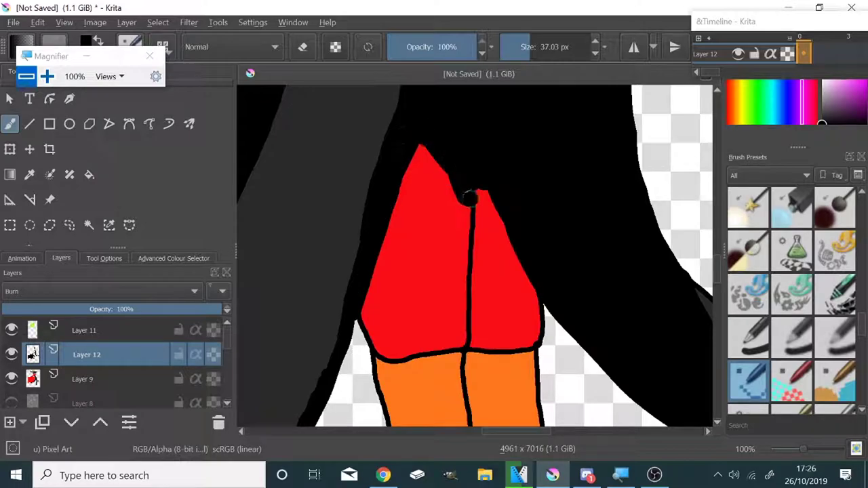
{"action": "mouse_move", "coordinate": [469, 198]}
{"action": "left_mouse_down"}
{"action": "mouse_move", "coordinate": [482, 353]}
{"action": "mouse_move", "coordinate": [467, 207]}
{"action": "left_mouse_up"}
{"action": "scroll", "coordinate": [467, 208], "scroll_direction": "down", "scroll_amount": 3}
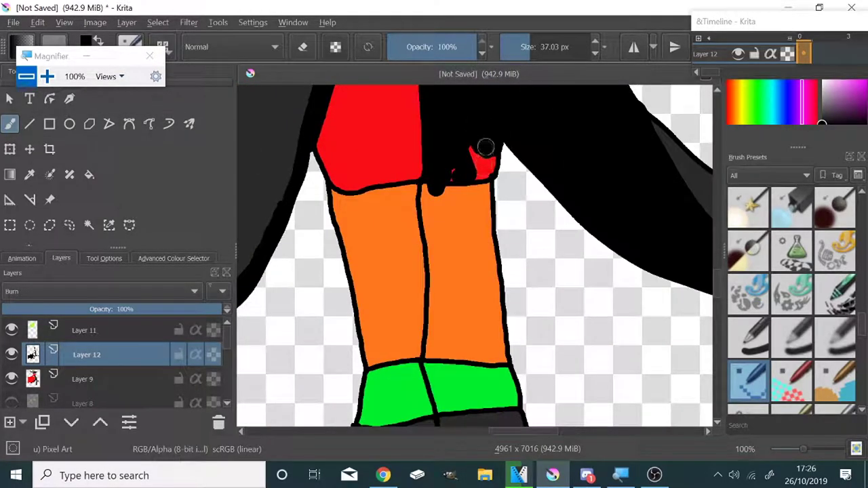
{"action": "mouse_move", "coordinate": [486, 148]}
{"action": "left_mouse_down"}
{"action": "mouse_move", "coordinate": [468, 257]}
{"action": "mouse_move", "coordinate": [438, 267]}
{"action": "left_mouse_up"}
{"action": "left_click_drag", "start_coordinate": [481, 217], "coordinate": [447, 284]}
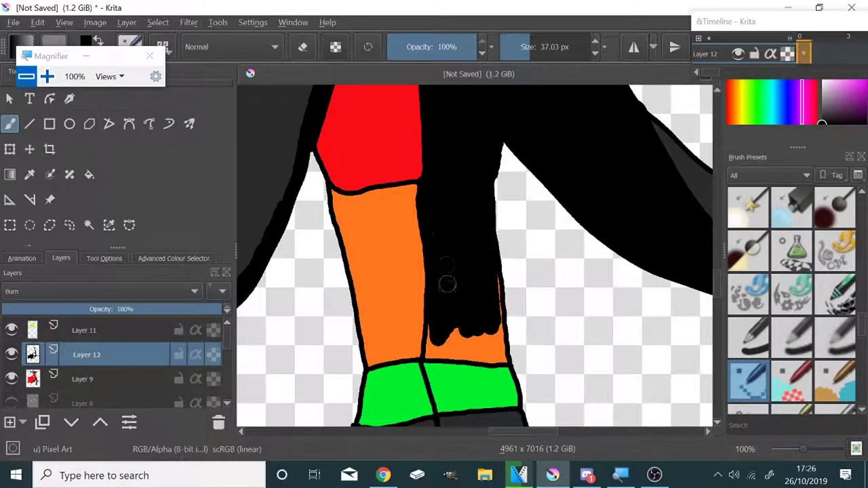
{"action": "left_click_drag", "start_coordinate": [440, 380], "coordinate": [493, 312]}
{"action": "left_click_drag", "start_coordinate": [515, 398], "coordinate": [434, 386]}
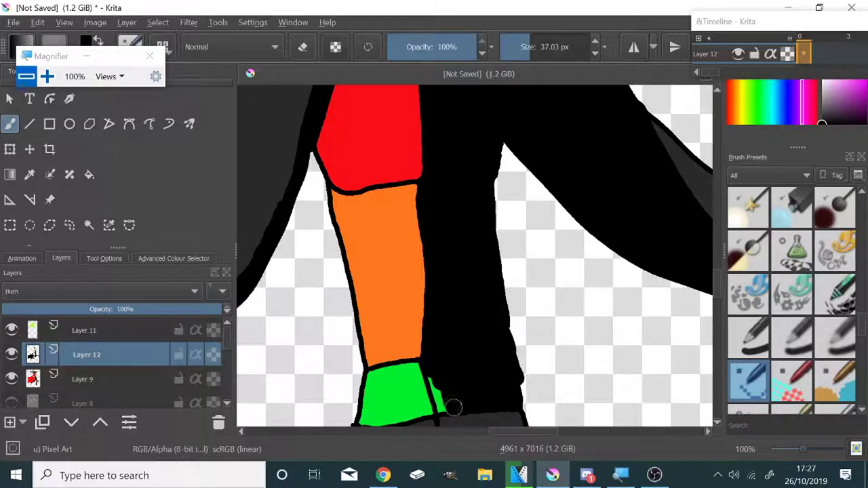
- Darken the upper boot and the right leg's orange band, and burn-shade the boot heel
{"action": "scroll", "coordinate": [434, 387], "scroll_direction": "down", "scroll_amount": 5}
{"action": "scroll", "coordinate": [465, 291], "scroll_direction": "up", "scroll_amount": 5}
{"action": "scroll", "coordinate": [507, 310], "scroll_direction": "down", "scroll_amount": 5}
{"action": "scroll", "coordinate": [508, 310], "scroll_direction": "up", "scroll_amount": 5}
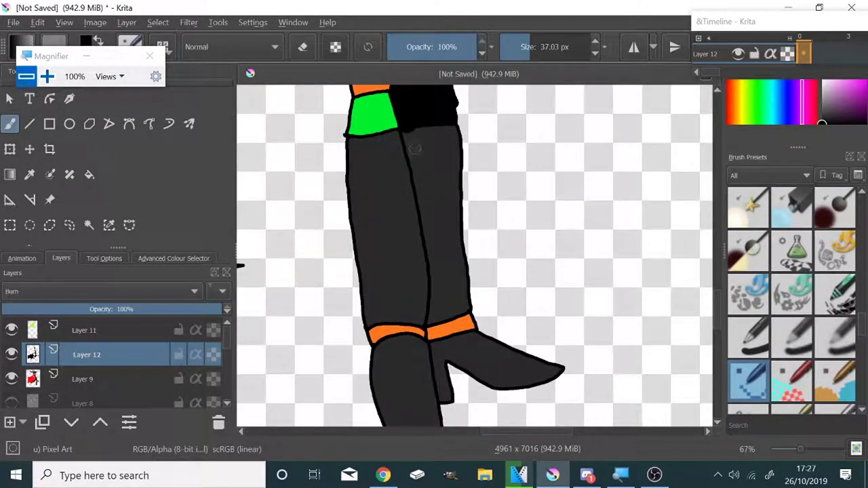
{"action": "left_click_drag", "start_coordinate": [414, 133], "coordinate": [434, 214]}
{"action": "left_click_drag", "start_coordinate": [447, 132], "coordinate": [446, 188]}
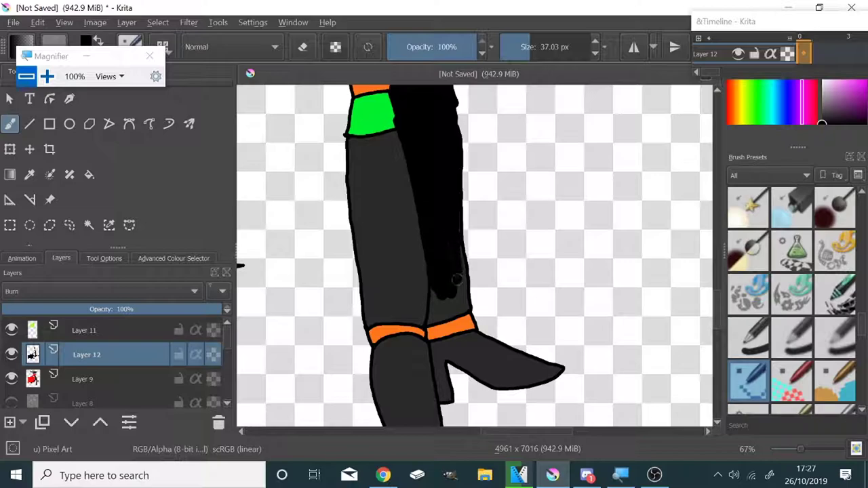
{"action": "mouse_move", "coordinate": [459, 318]}
{"action": "left_mouse_down"}
{"action": "mouse_move", "coordinate": [434, 344]}
{"action": "mouse_move", "coordinate": [467, 329]}
{"action": "mouse_move", "coordinate": [554, 368]}
{"action": "left_mouse_up"}
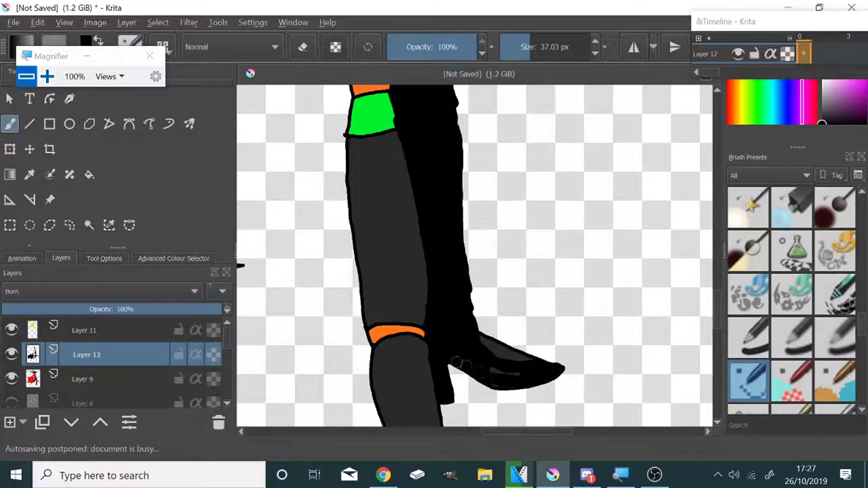
{"action": "scroll", "coordinate": [480, 362], "scroll_direction": "down", "scroll_amount": 3}
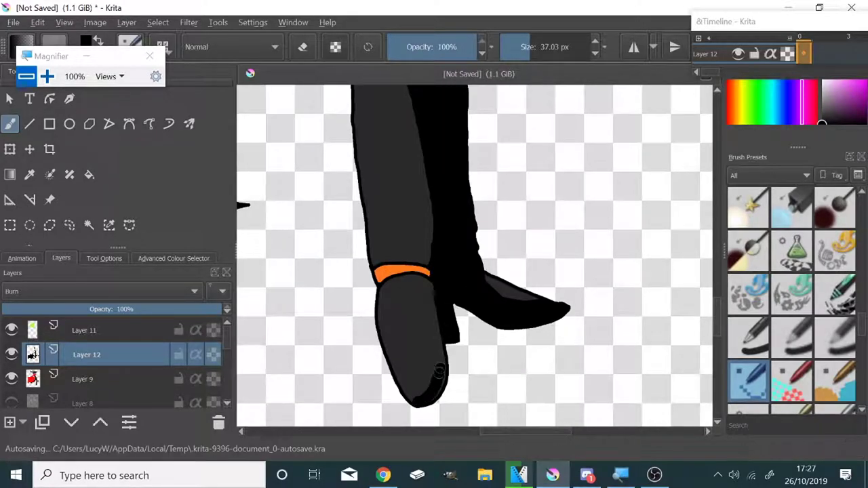
{"action": "left_click_drag", "start_coordinate": [434, 352], "coordinate": [432, 292]}
- Lower Layer 12's burn shading opacity to 83%
{"action": "key", "text": "minus"}
{"action": "scroll", "coordinate": [429, 193], "scroll_direction": "up", "scroll_amount": 3}
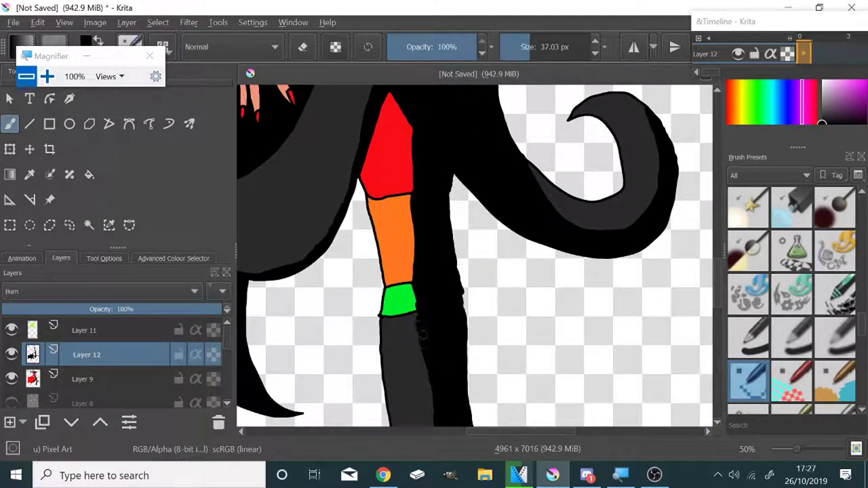
{"action": "scroll", "coordinate": [475, 258], "scroll_direction": "up", "scroll_amount": 5}
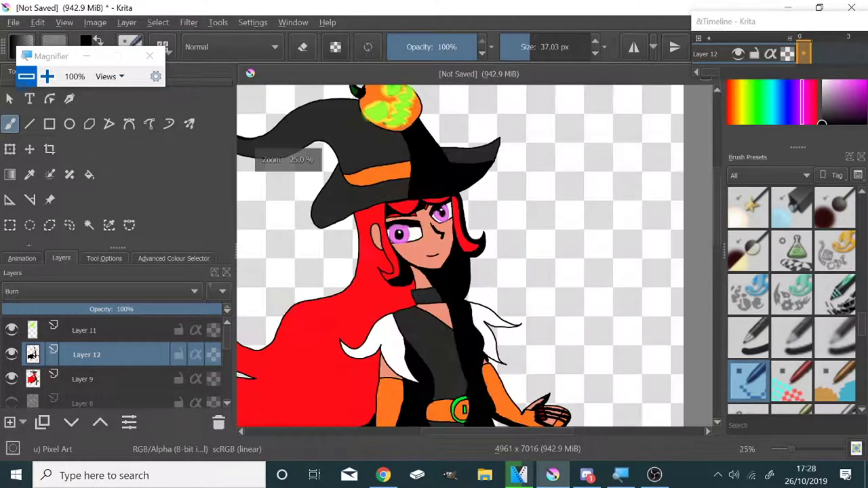
{"action": "scroll", "coordinate": [475, 258], "scroll_direction": "up", "scroll_amount": 2}
{"action": "scroll", "coordinate": [474, 258], "scroll_direction": "down", "scroll_amount": 6}
{"action": "scroll", "coordinate": [475, 258], "scroll_direction": "up", "scroll_amount": 2}
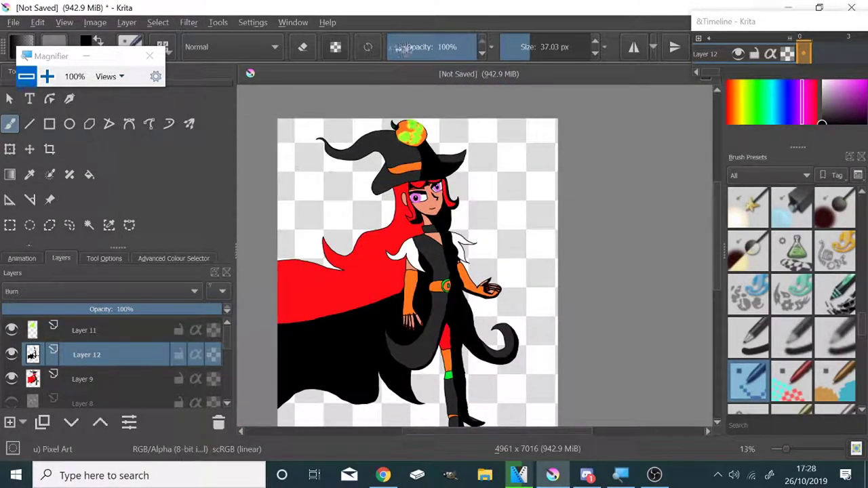
{"action": "left_click_drag", "start_coordinate": [203, 308], "coordinate": [184, 309]}
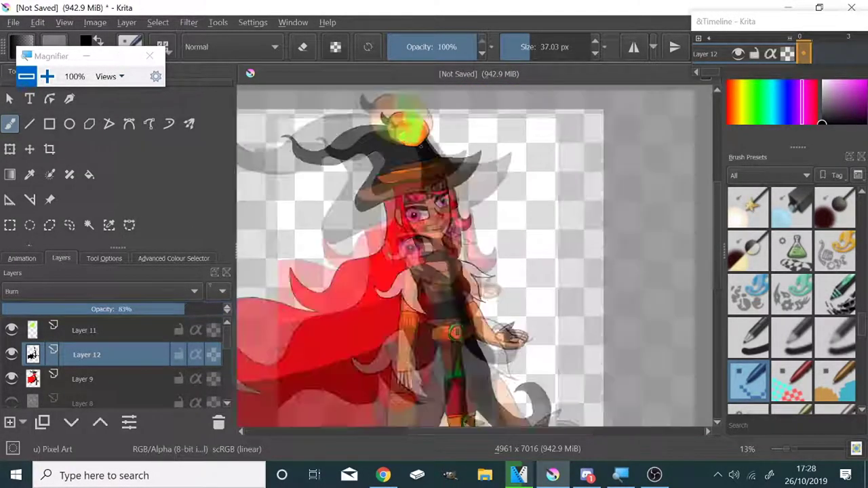
{"action": "scroll", "coordinate": [451, 232], "scroll_direction": "up", "scroll_amount": 4}
{"action": "scroll", "coordinate": [452, 232], "scroll_direction": "up", "scroll_amount": 1}
{"action": "scroll", "coordinate": [452, 233], "scroll_direction": "up", "scroll_amount": 1}
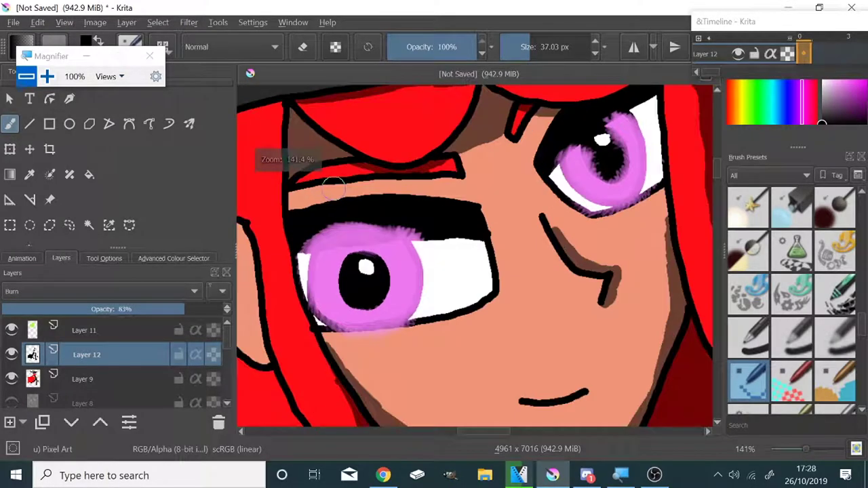
{"action": "scroll", "coordinate": [451, 233], "scroll_direction": "down", "scroll_amount": 5}
- On a new layer, draw dark lines along the jacket edge and two hair sections
{"action": "left_click", "coordinate": [9, 422]}
{"action": "scroll", "coordinate": [438, 420], "scroll_direction": "up", "scroll_amount": 3}
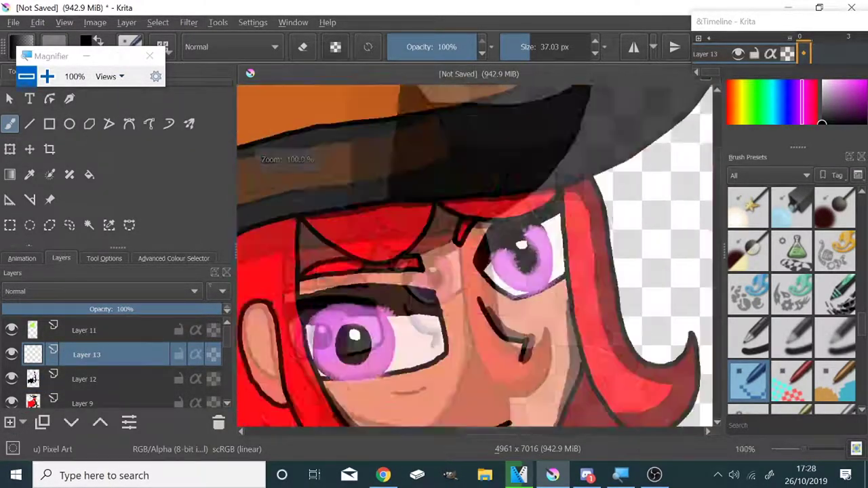
{"action": "scroll", "coordinate": [438, 420], "scroll_direction": "down", "scroll_amount": 2}
{"action": "scroll", "coordinate": [299, 210], "scroll_direction": "up", "scroll_amount": 4}
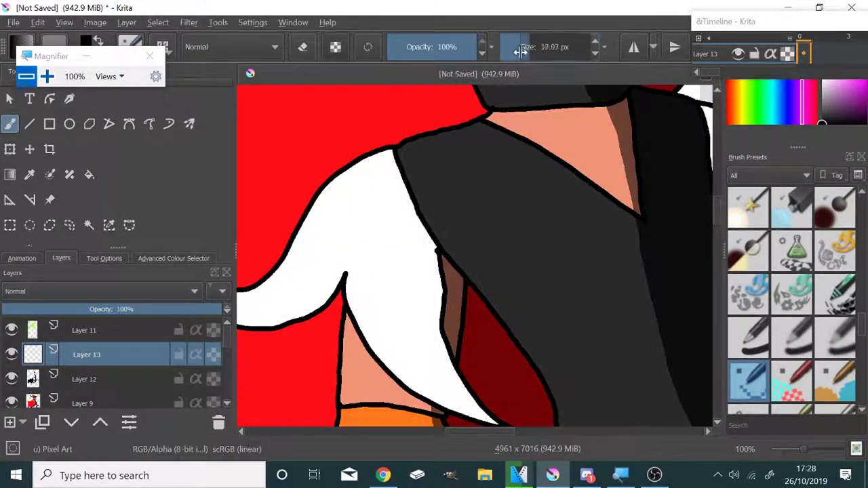
{"action": "left_click_drag", "start_coordinate": [394, 153], "coordinate": [450, 369]}
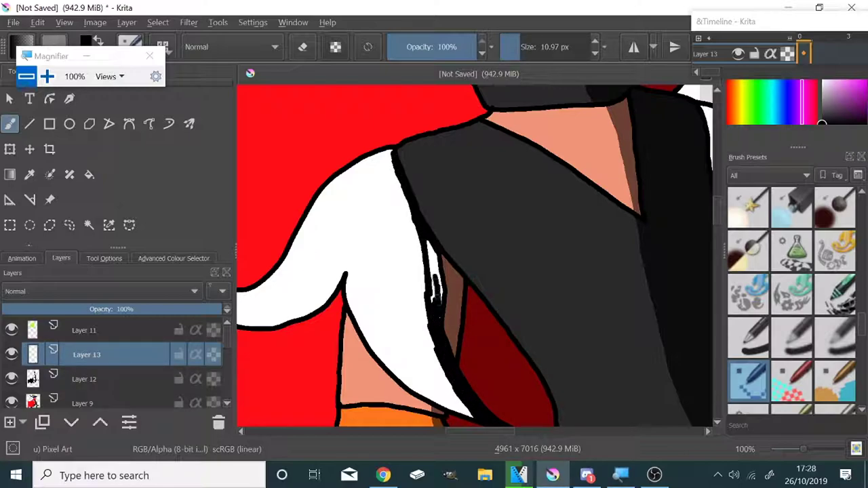
{"action": "scroll", "coordinate": [441, 323], "scroll_direction": "down", "scroll_amount": 4}
{"action": "scroll", "coordinate": [479, 258], "scroll_direction": "up", "scroll_amount": 5}
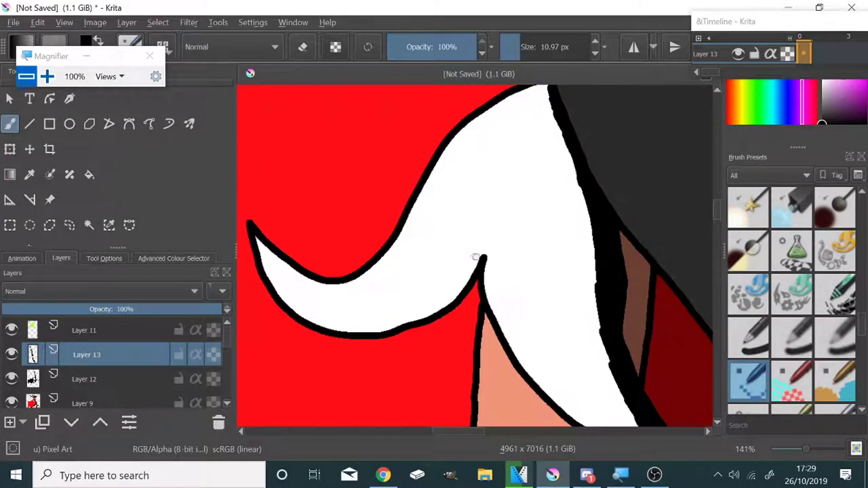
{"action": "left_click_drag", "start_coordinate": [480, 259], "coordinate": [416, 314]}
{"action": "scroll", "coordinate": [428, 310], "scroll_direction": "down", "scroll_amount": 2}
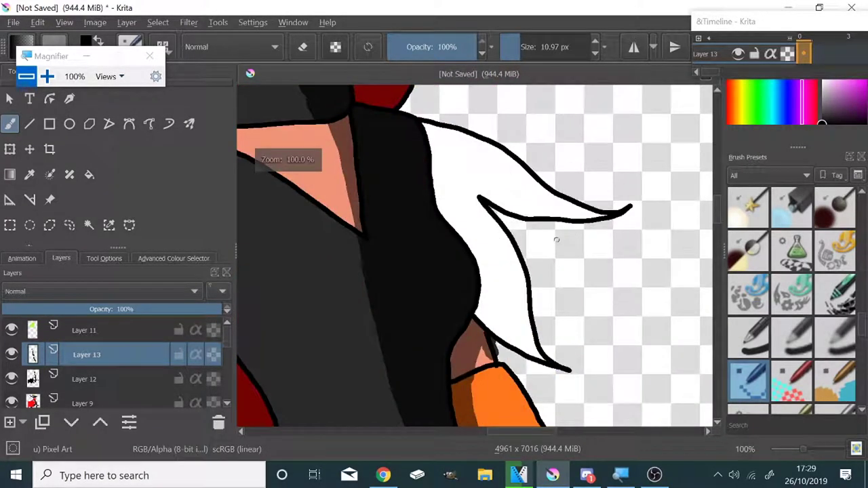
{"action": "left_click_drag", "start_coordinate": [568, 371], "coordinate": [479, 256]}
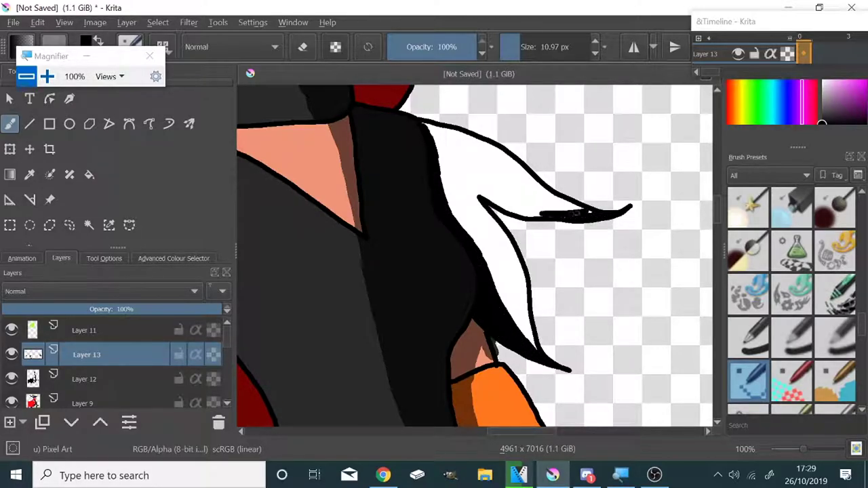
- Set Layer 13 to 82% opacity, add Layer 14 and pick a light red colour
{"action": "scroll", "coordinate": [519, 183], "scroll_direction": "down", "scroll_amount": 3}
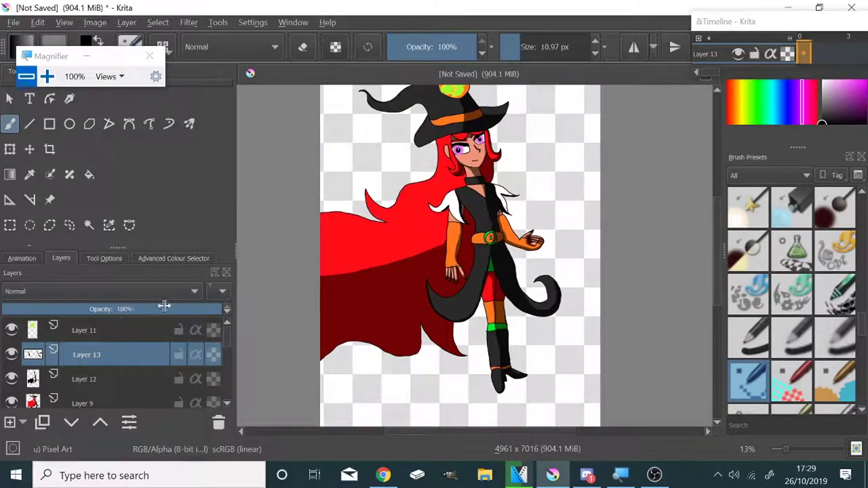
{"action": "left_click_drag", "start_coordinate": [163, 309], "coordinate": [182, 308]}
{"action": "scroll", "coordinate": [475, 257], "scroll_direction": "down", "scroll_amount": 2}
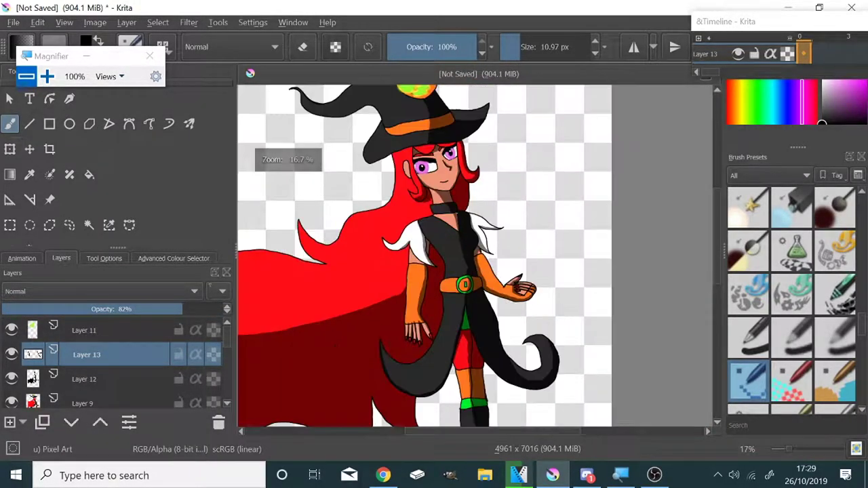
{"action": "left_click", "coordinate": [9, 421]}
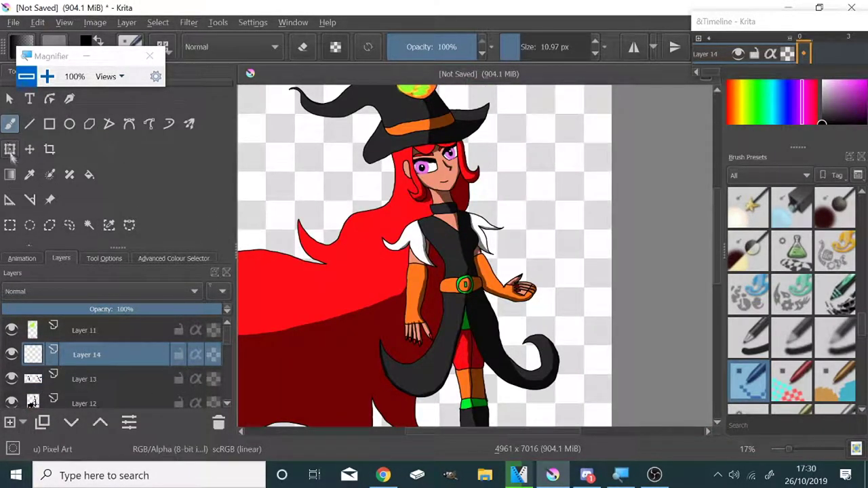
{"action": "left_click", "coordinate": [306, 284], "text": "ctrl"}
- Select the hair with Contiguous Selection, then paint lighter highlights along the hair near the face
{"action": "scroll", "coordinate": [451, 242], "scroll_direction": "up", "scroll_amount": 4}
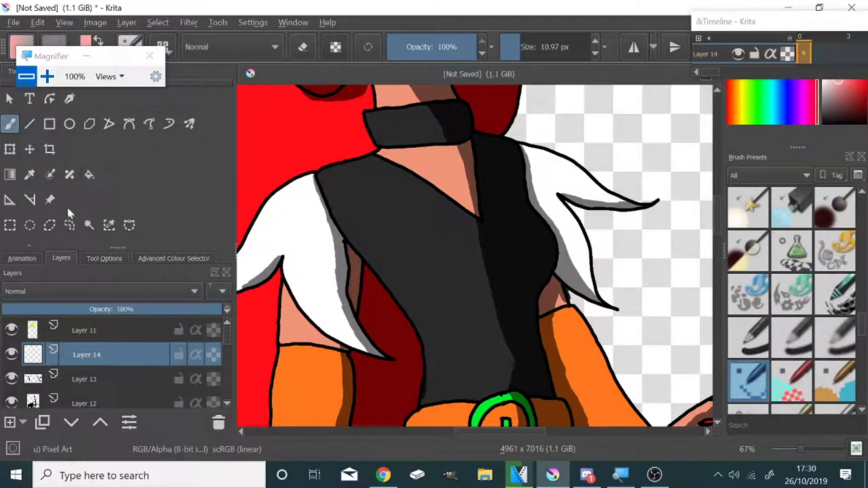
{"action": "left_click", "coordinate": [89, 225]}
{"action": "scroll", "coordinate": [362, 160], "scroll_direction": "down", "scroll_amount": 4}
{"action": "scroll", "coordinate": [610, 270], "scroll_direction": "up", "scroll_amount": 5}
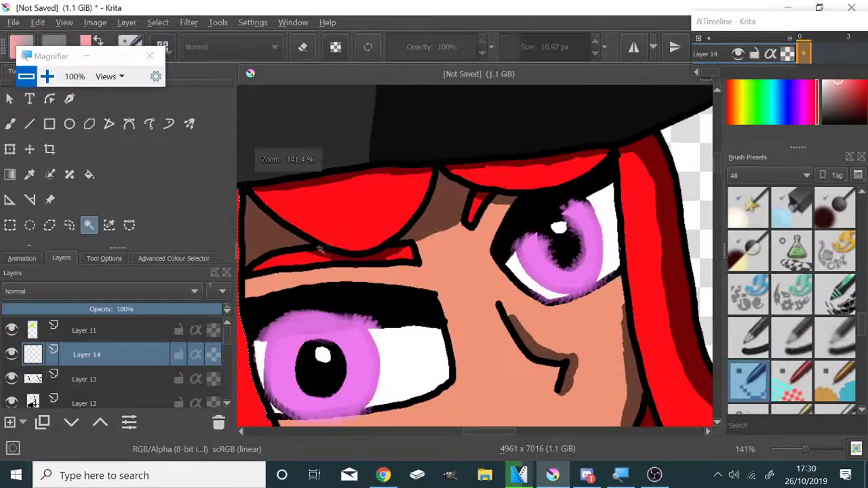
{"action": "scroll", "coordinate": [610, 270], "scroll_direction": "down", "scroll_amount": 1}
{"action": "scroll", "coordinate": [610, 270], "scroll_direction": "down", "scroll_amount": 3}
{"action": "key", "text": "b"}
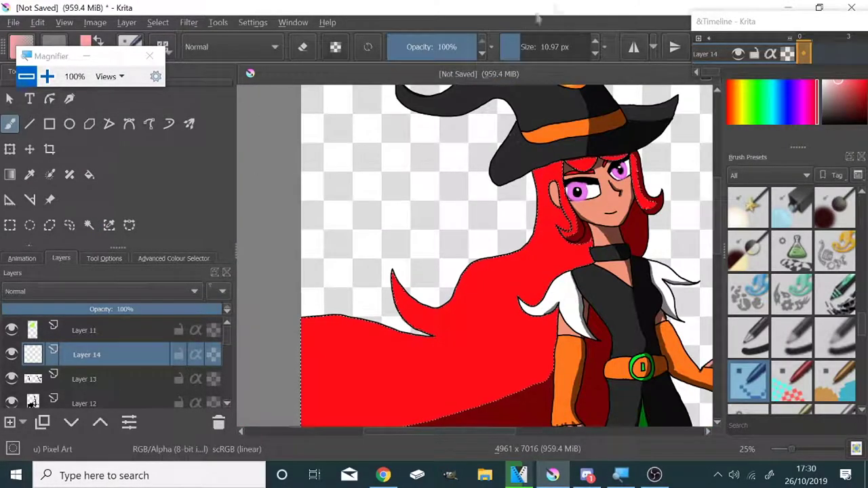
{"action": "scroll", "coordinate": [566, 192], "scroll_direction": "up", "scroll_amount": 4}
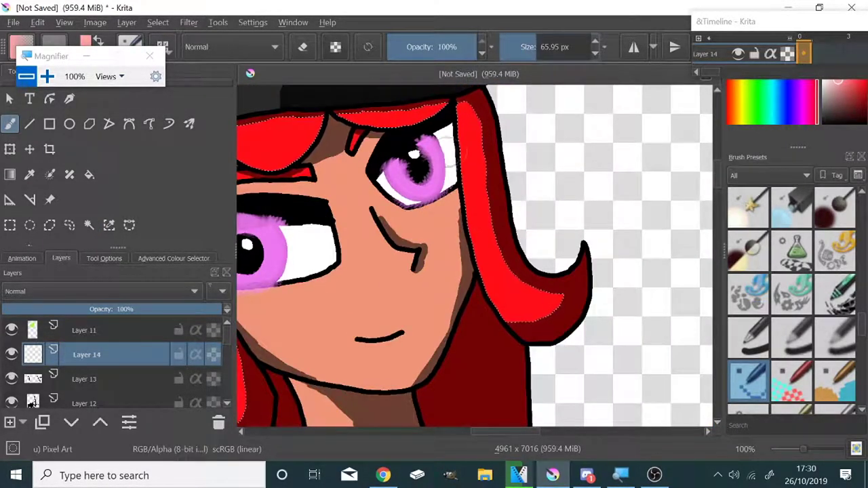
{"action": "left_click_drag", "start_coordinate": [407, 109], "coordinate": [512, 319]}
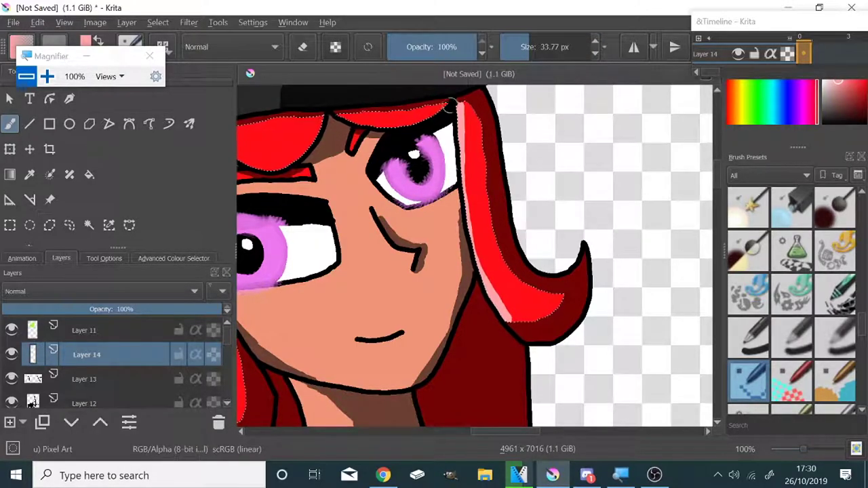
{"action": "left_click_drag", "start_coordinate": [447, 108], "coordinate": [332, 122]}
- With a smaller brush, paint pink highlights along the lower-left hair edge
{"action": "scroll", "coordinate": [661, 404], "scroll_direction": "down", "scroll_amount": 1}
{"action": "scroll", "coordinate": [475, 257], "scroll_direction": "up", "scroll_amount": 3}
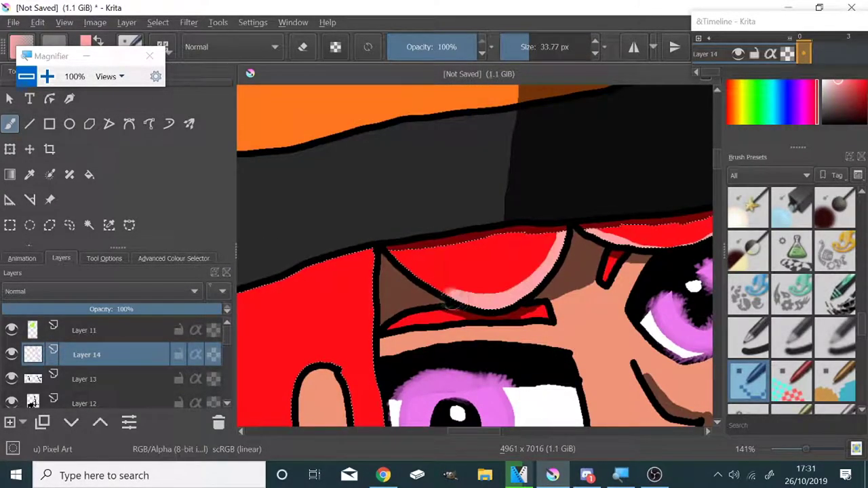
{"action": "scroll", "coordinate": [475, 258], "scroll_direction": "down", "scroll_amount": 4}
{"action": "scroll", "coordinate": [475, 258], "scroll_direction": "up", "scroll_amount": 2}
{"action": "key", "text": "bracketleft"}
{"action": "key", "text": "bracketleft"}
{"action": "key", "text": "bracketleft"}
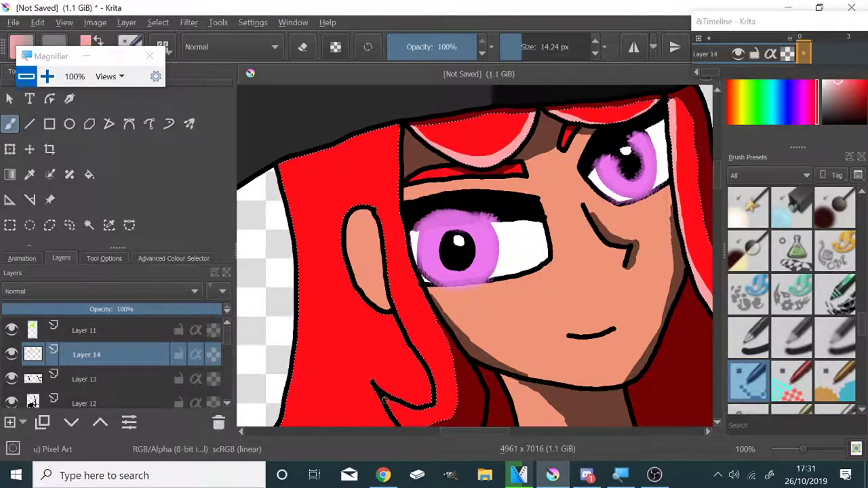
{"action": "mouse_move", "coordinate": [383, 396]}
{"action": "left_mouse_down"}
{"action": "mouse_move", "coordinate": [437, 414]}
{"action": "mouse_move", "coordinate": [397, 306]}
{"action": "left_mouse_up"}
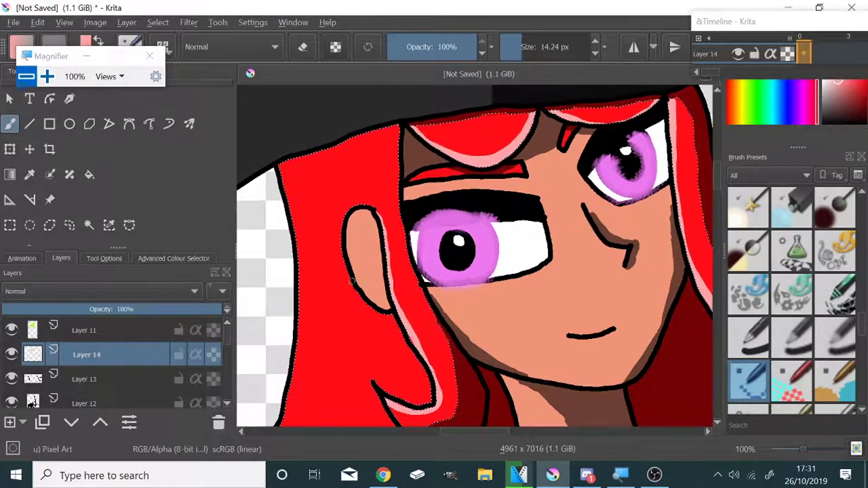
{"action": "scroll", "coordinate": [475, 258], "scroll_direction": "down", "scroll_amount": 3}
- Enlarge the brush and paint a pink highlight along the hair's curved edge
{"action": "left_click_drag", "start_coordinate": [529, 47], "coordinate": [553, 52]}
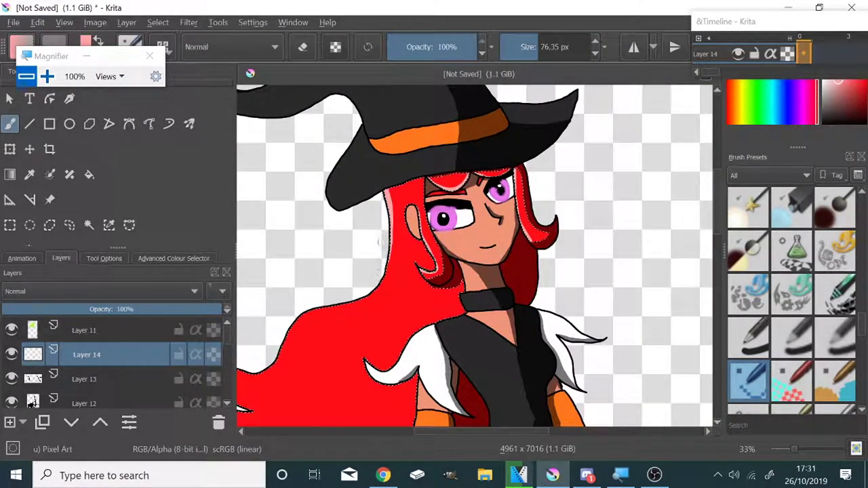
{"action": "scroll", "coordinate": [542, 227], "scroll_direction": "down", "scroll_amount": 4}
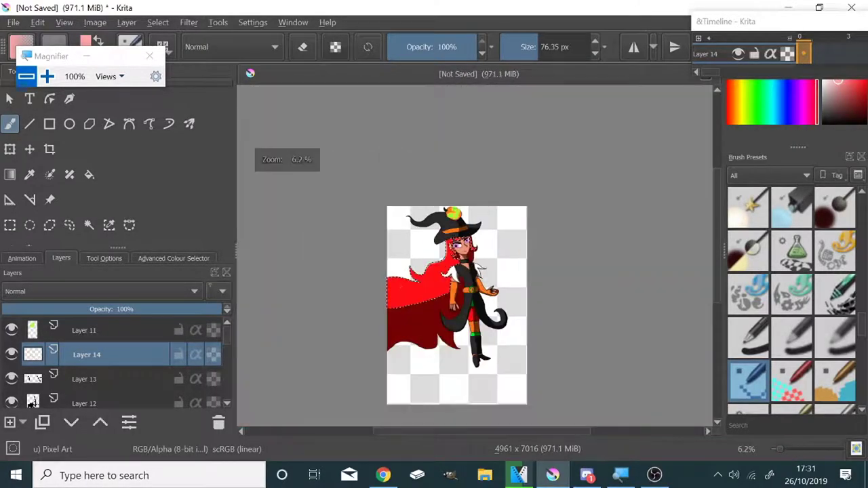
{"action": "scroll", "coordinate": [543, 227], "scroll_direction": "up", "scroll_amount": 5}
{"action": "mouse_move", "coordinate": [544, 227]}
{"action": "left_mouse_down"}
{"action": "mouse_move", "coordinate": [421, 333]}
{"action": "mouse_move", "coordinate": [246, 316]}
{"action": "left_mouse_up"}
{"action": "scroll", "coordinate": [474, 285], "scroll_direction": "down", "scroll_amount": 3}
{"action": "scroll", "coordinate": [542, 244], "scroll_direction": "up", "scroll_amount": 6}
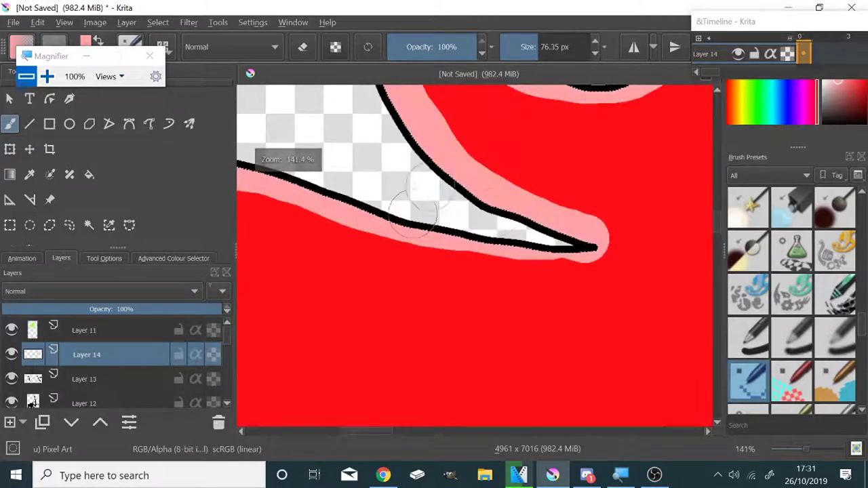
{"action": "scroll", "coordinate": [555, 239], "scroll_direction": "down", "scroll_amount": 4}
{"action": "scroll", "coordinate": [474, 258], "scroll_direction": "up", "scroll_amount": 4}
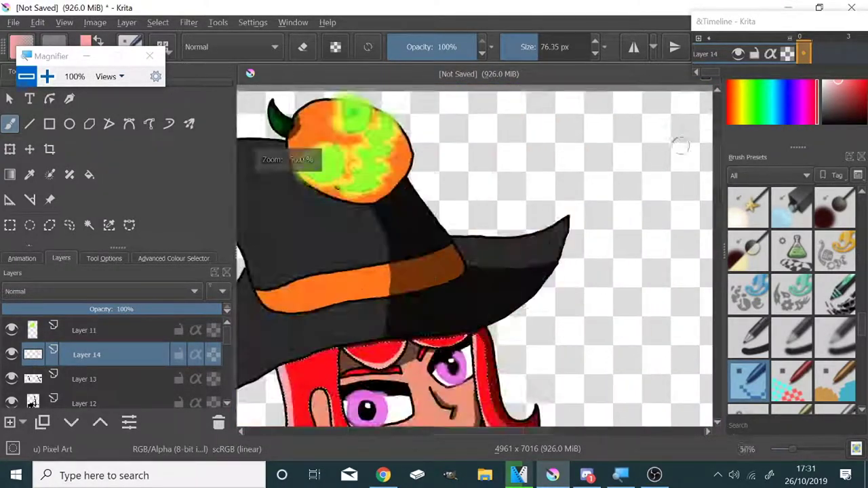
{"action": "scroll", "coordinate": [344, 200], "scroll_direction": "down", "scroll_amount": 2}
{"action": "scroll", "coordinate": [344, 201], "scroll_direction": "down", "scroll_amount": 3}
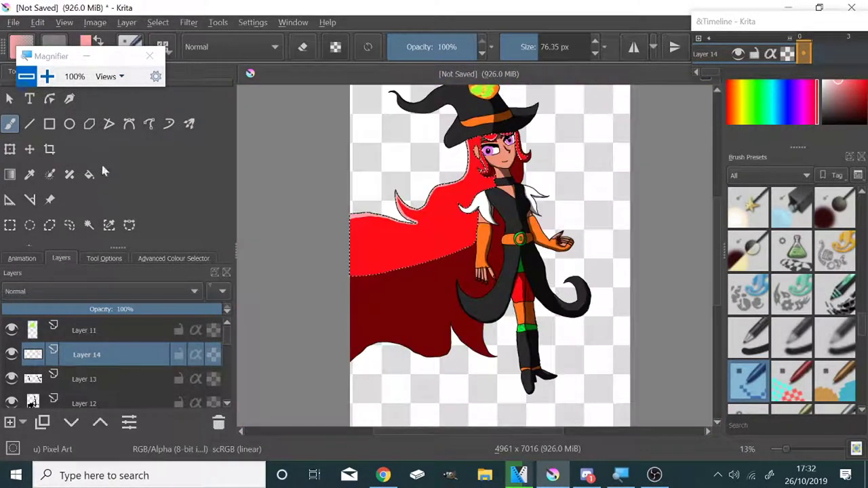
- Make the green sketch Layer 11 and the white background Layer 1 visible
{"action": "left_click", "coordinate": [88, 332]}
{"action": "scroll", "coordinate": [48, 370], "scroll_direction": "down", "scroll_amount": 3}
{"action": "left_click", "coordinate": [11, 379]}
{"action": "left_click", "coordinate": [89, 225]}
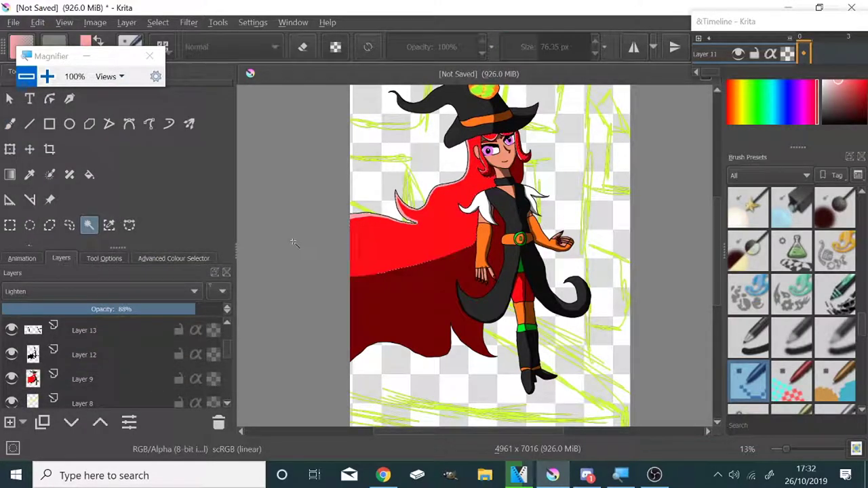
{"action": "left_click", "coordinate": [33, 379]}
{"action": "left_click", "coordinate": [11, 379]}
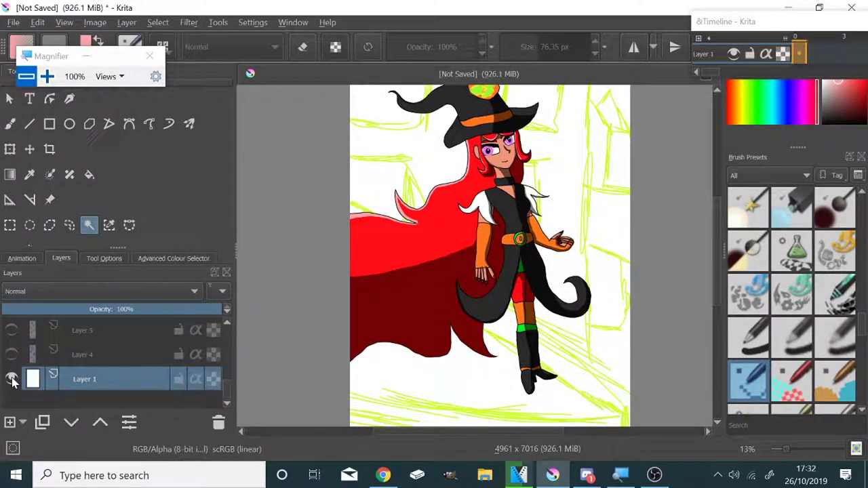
- Add a new layer above the background and fill the background dark navy blue
{"action": "left_click", "coordinate": [10, 422]}
{"action": "left_click", "coordinate": [787, 116]}
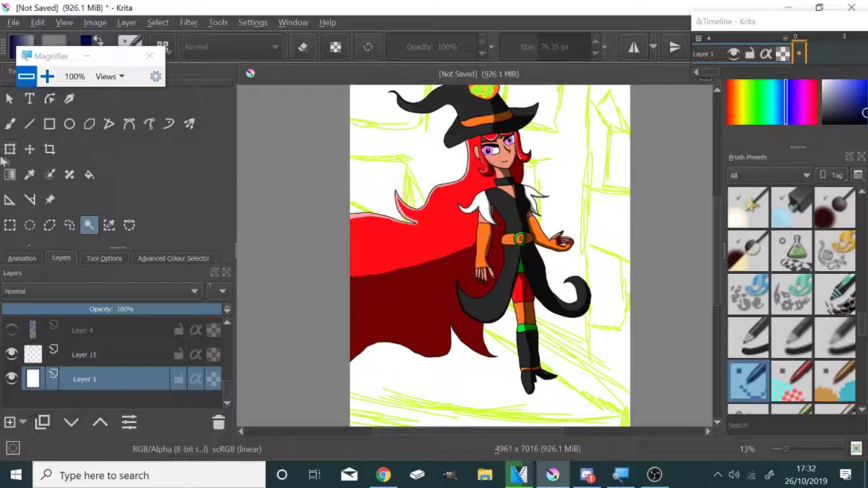
{"action": "left_click", "coordinate": [89, 174]}
{"action": "scroll", "coordinate": [45, 377], "scroll_direction": "up", "scroll_amount": 3}
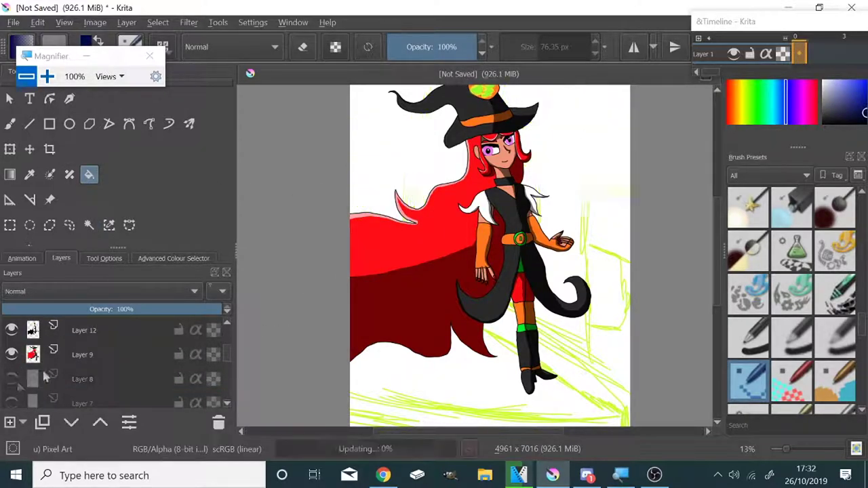
- Show the sketch layer again, select Layer 15 and choose the Charcoal pencil large preset
{"action": "left_click", "coordinate": [12, 379]}
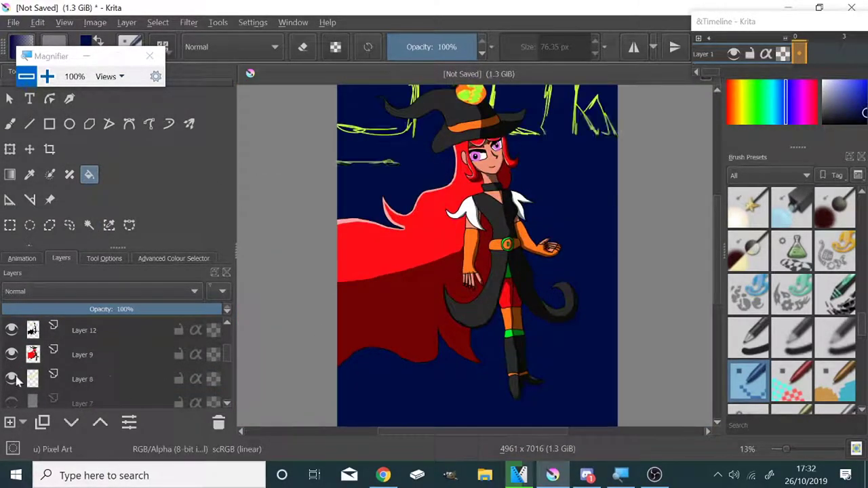
{"action": "scroll", "coordinate": [68, 373], "scroll_direction": "down", "scroll_amount": 3}
{"action": "left_click", "coordinate": [74, 353]}
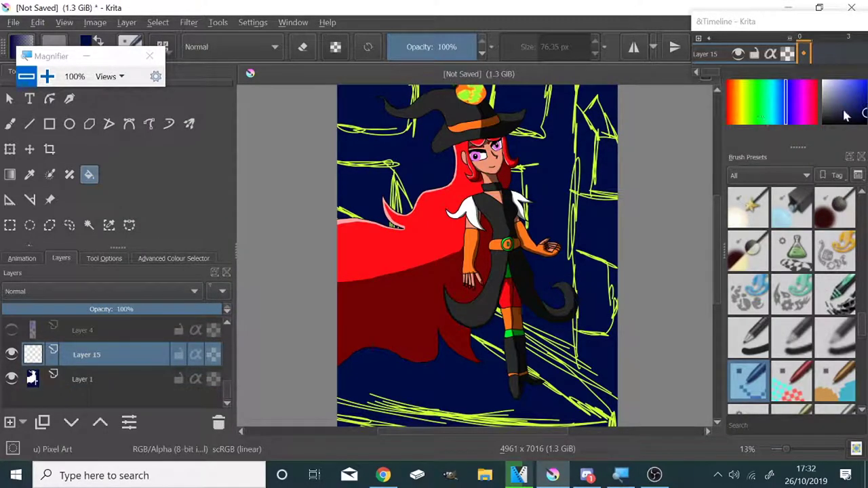
{"action": "scroll", "coordinate": [793, 292], "scroll_direction": "down", "scroll_amount": 5}
{"action": "left_click", "coordinate": [749, 251]}
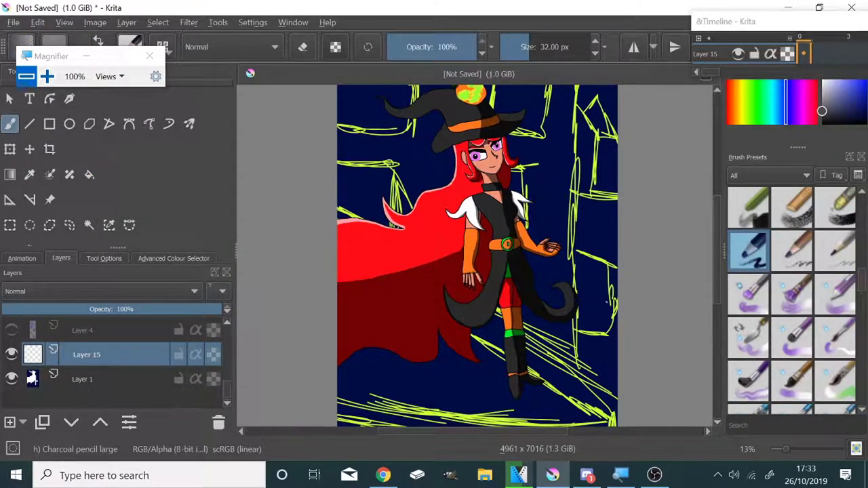
- Undo faint strokes made at 145 px, then paint a broad pale cloud near the feet at 777 px
{"action": "left_click_drag", "start_coordinate": [527, 57], "coordinate": [546, 56]}
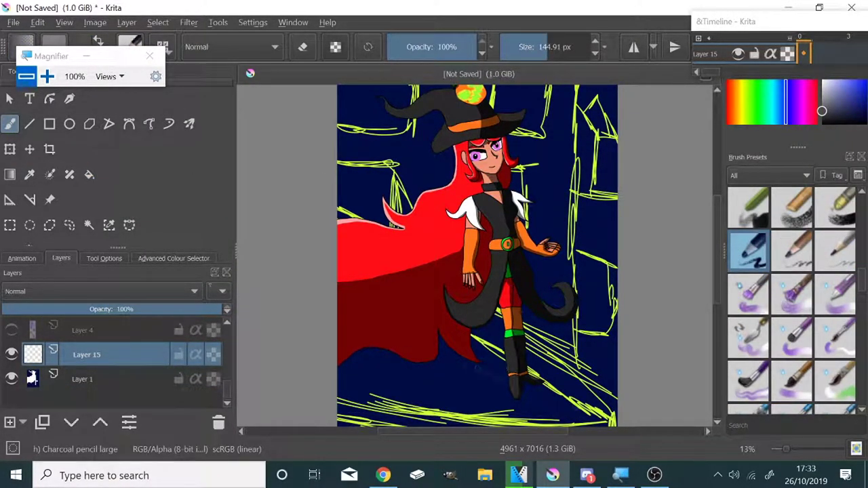
{"action": "left_click_drag", "start_coordinate": [468, 370], "coordinate": [585, 391]}
{"action": "key", "text": "ctrl+z"}
{"action": "left_click_drag", "start_coordinate": [546, 57], "coordinate": [582, 57]}
{"action": "left_click_drag", "start_coordinate": [448, 369], "coordinate": [596, 417]}
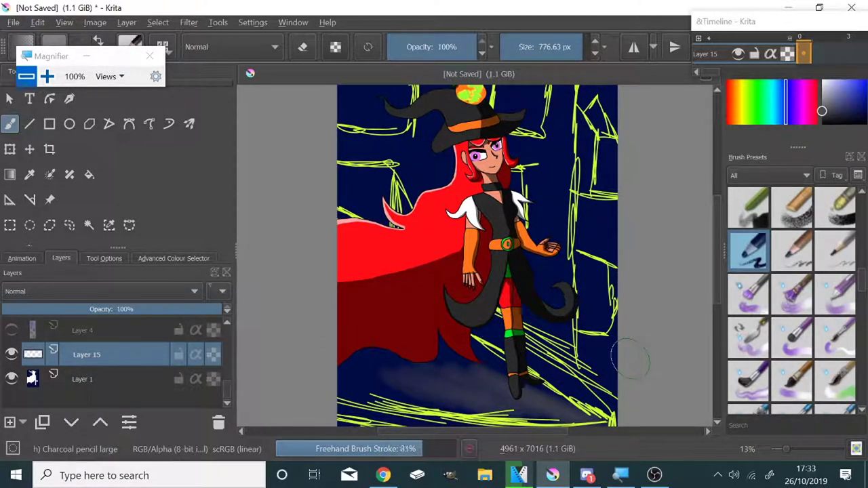
- Add a grey diagonal cloud stroke at about 246 px, then select the Chalk Soft preset
{"action": "left_click_drag", "start_coordinate": [582, 47], "coordinate": [556, 47]}
{"action": "mouse_move", "coordinate": [475, 347]}
{"action": "left_mouse_down"}
{"action": "mouse_move", "coordinate": [587, 419]}
{"action": "mouse_move", "coordinate": [514, 409]}
{"action": "left_mouse_up"}
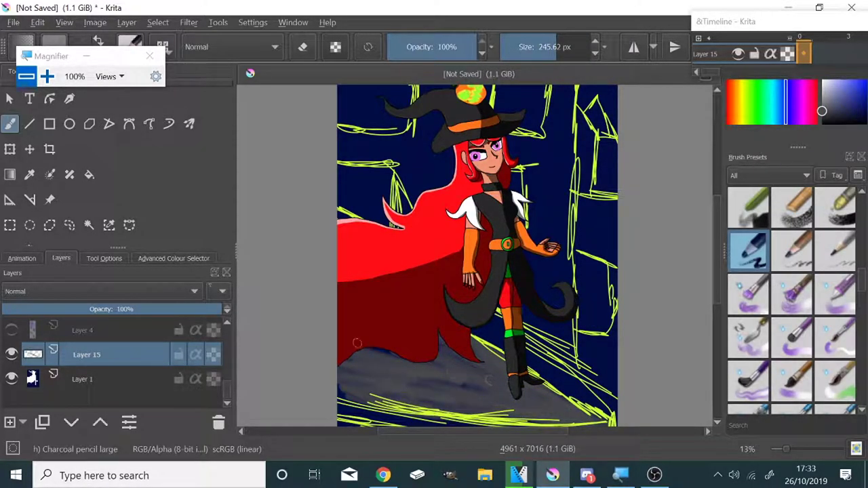
{"action": "scroll", "coordinate": [427, 369], "scroll_direction": "down", "scroll_amount": 2}
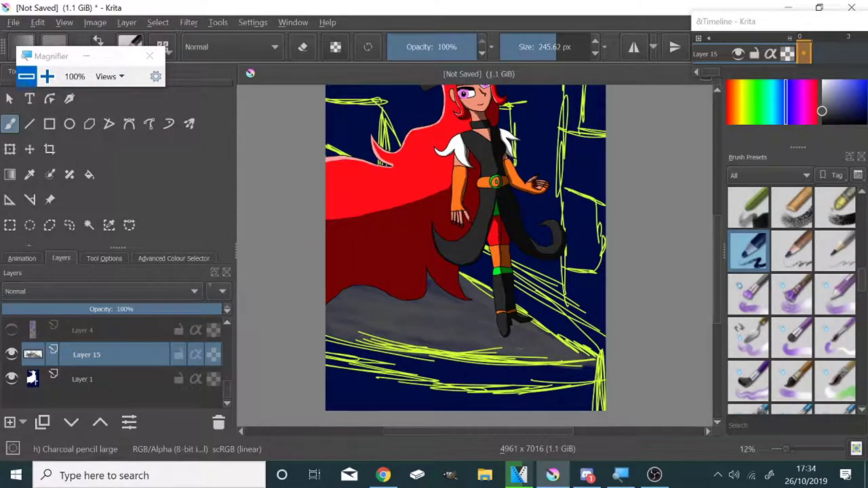
{"action": "left_click", "coordinate": [836, 207]}
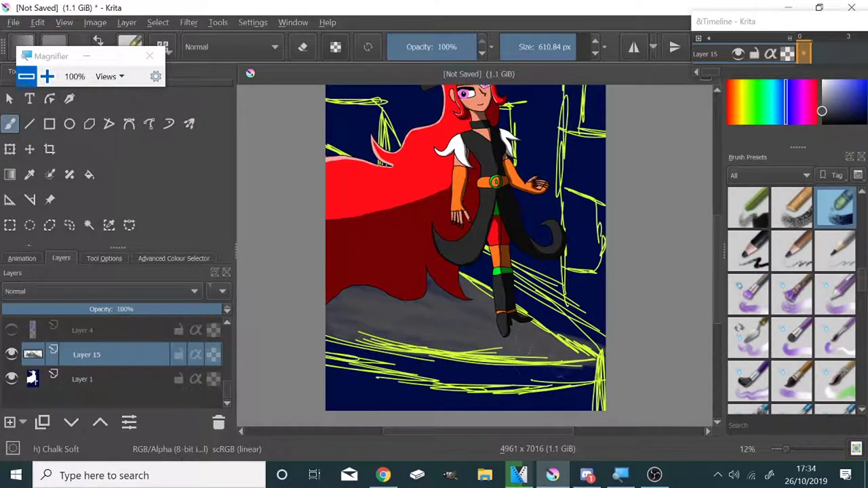
- Paint a large near-white chalky moon in the upper-left corner
{"action": "left_click", "coordinate": [488, 335]}
{"action": "scroll", "coordinate": [488, 335], "scroll_direction": "up", "scroll_amount": 4}
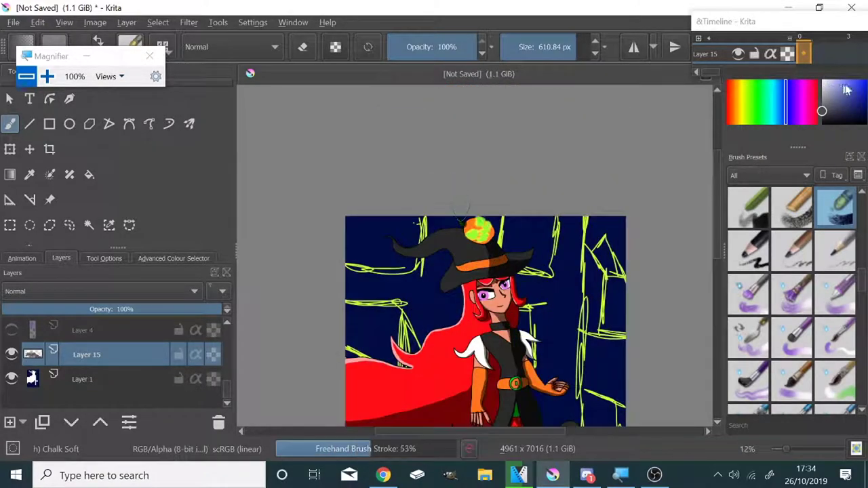
{"action": "left_click_drag", "start_coordinate": [397, 223], "coordinate": [387, 271]}
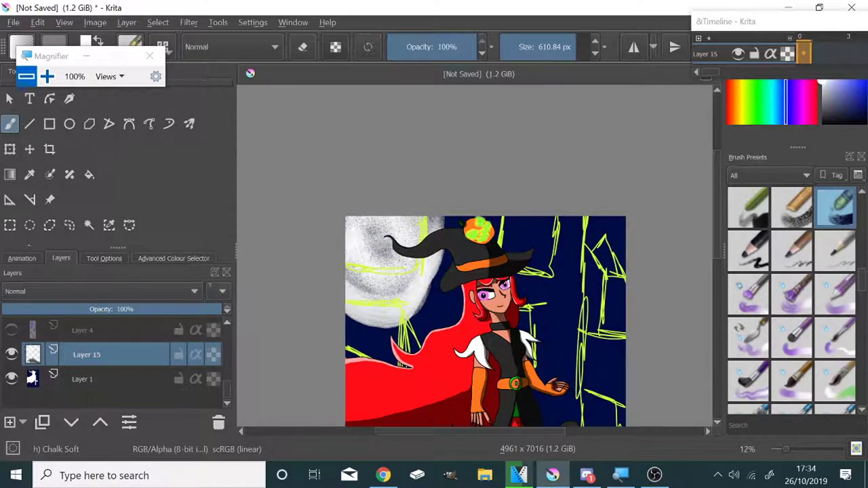
{"action": "left_click_drag", "start_coordinate": [373, 308], "coordinate": [434, 244]}
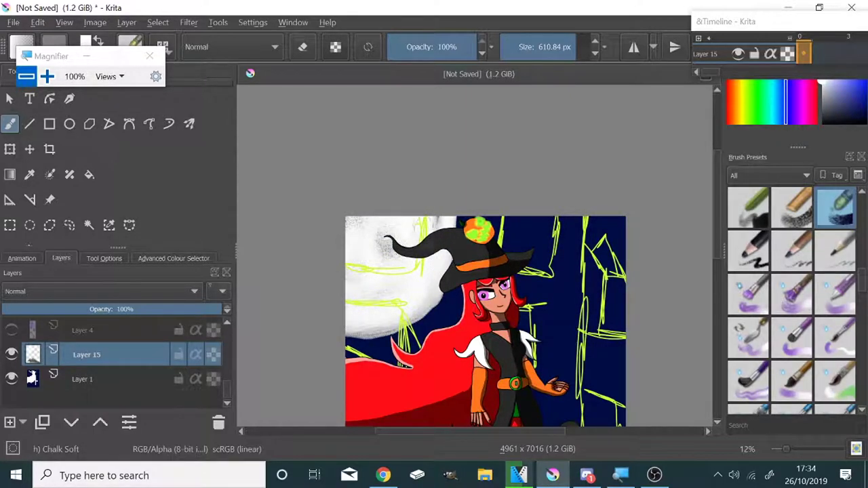
- Reduce the brush to about 88 px and hide the green sketch layer
{"action": "left_click", "coordinate": [540, 47]}
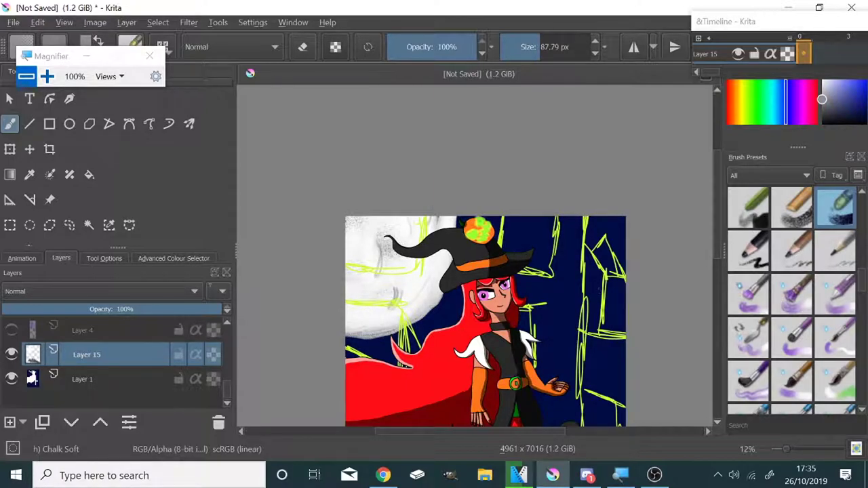
{"action": "scroll", "coordinate": [485, 322], "scroll_direction": "down", "scroll_amount": 1}
{"action": "scroll", "coordinate": [115, 360], "scroll_direction": "down", "scroll_amount": 3}
{"action": "left_click", "coordinate": [11, 379]}
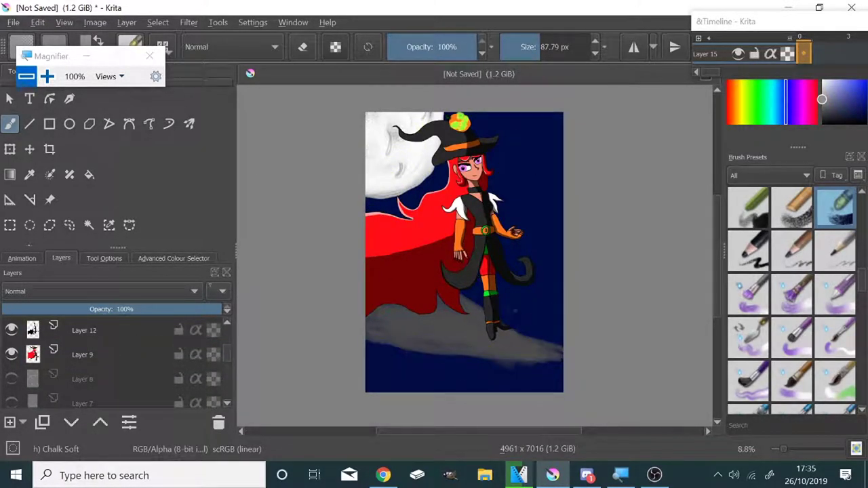
- Shade the canvas bottom below the cloud near-black with a 270 px brush
{"action": "left_click", "coordinate": [816, 102]}
{"action": "left_click_drag", "start_coordinate": [834, 108], "coordinate": [795, 129]}
{"action": "left_click", "coordinate": [553, 50]}
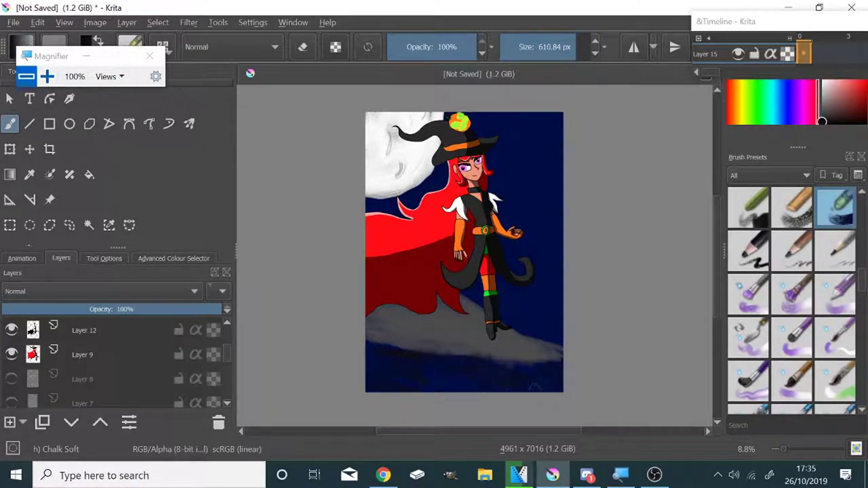
{"action": "left_click", "coordinate": [373, 354]}
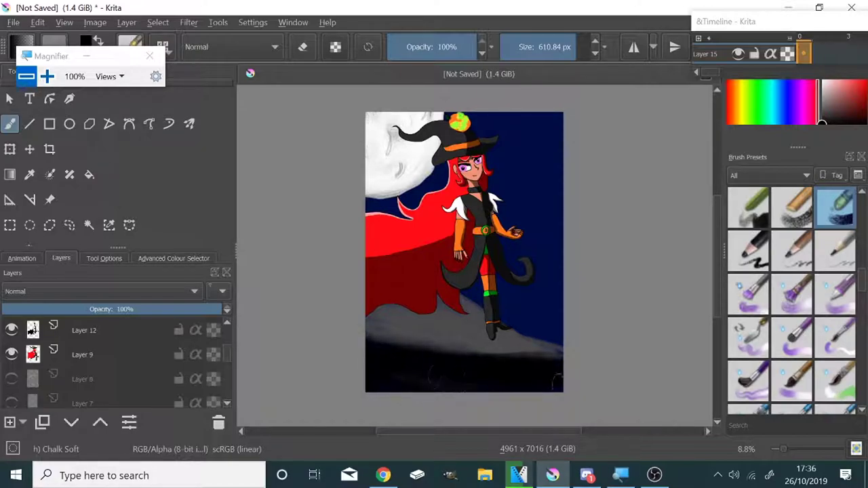
- Paint yellow swirling streaks across the sky with 1000 px Chalk Details, then add Layer 16
{"action": "left_click", "coordinate": [749, 208]}
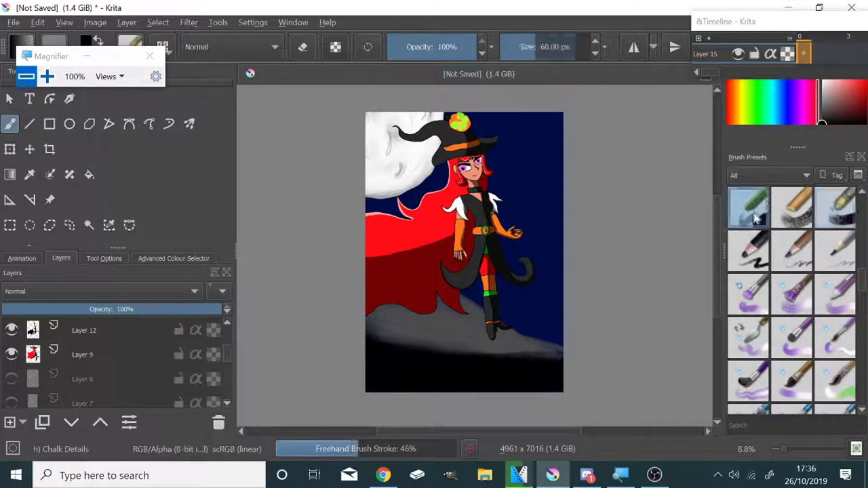
{"action": "left_click", "coordinate": [742, 102]}
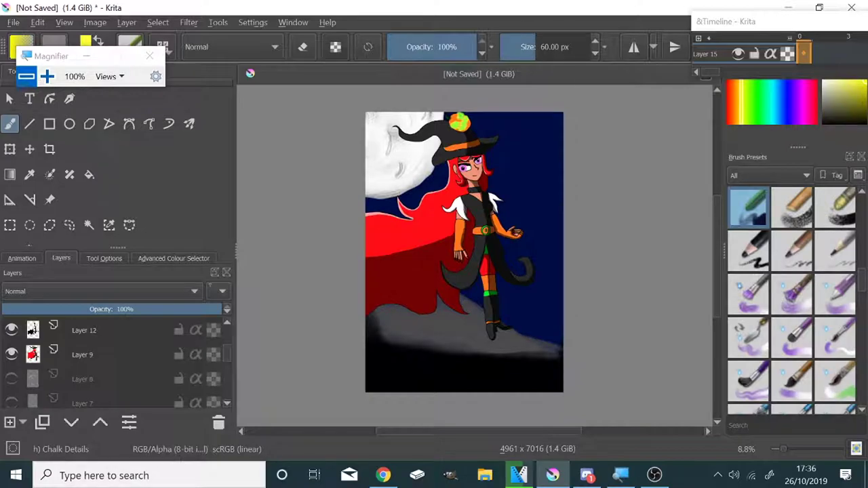
{"action": "left_click_drag", "start_coordinate": [527, 139], "coordinate": [527, 136]}
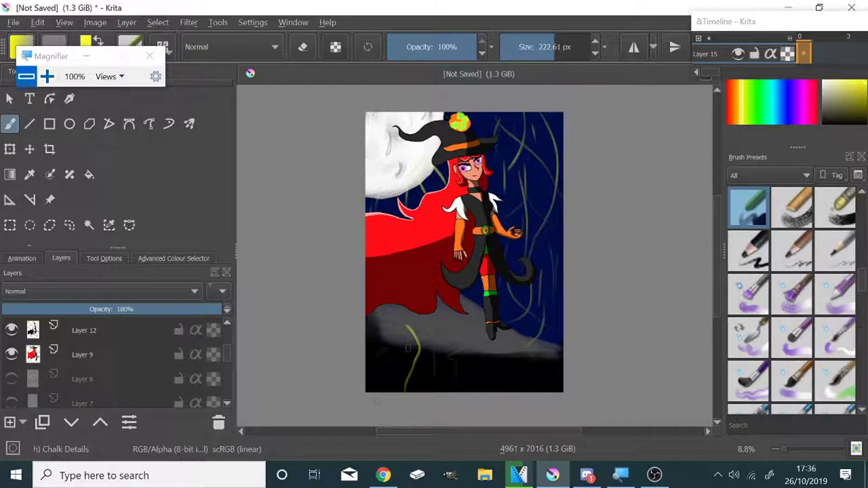
{"action": "mouse_move", "coordinate": [522, 129]}
{"action": "left_mouse_down"}
{"action": "mouse_move", "coordinate": [560, 265]}
{"action": "mouse_move", "coordinate": [536, 329]}
{"action": "left_mouse_up"}
{"action": "left_click_drag", "start_coordinate": [475, 122], "coordinate": [529, 149]}
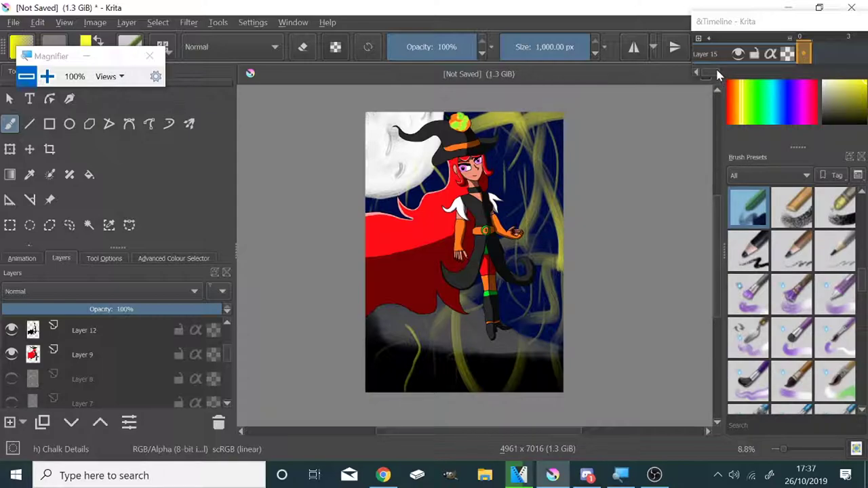
{"action": "key", "text": "Insert"}
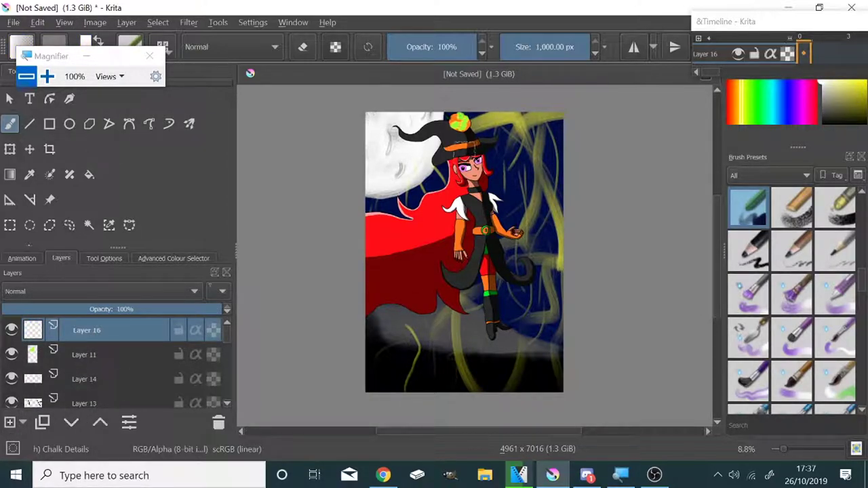
- Wash white over the entire canvas on Layer 16 and lower its opacity to about 5%
{"action": "mouse_move", "coordinate": [407, 122]}
{"action": "left_mouse_down"}
{"action": "mouse_move", "coordinate": [543, 146]}
{"action": "mouse_move", "coordinate": [427, 167]}
{"action": "mouse_move", "coordinate": [543, 190]}
{"action": "mouse_move", "coordinate": [441, 220]}
{"action": "left_mouse_up"}
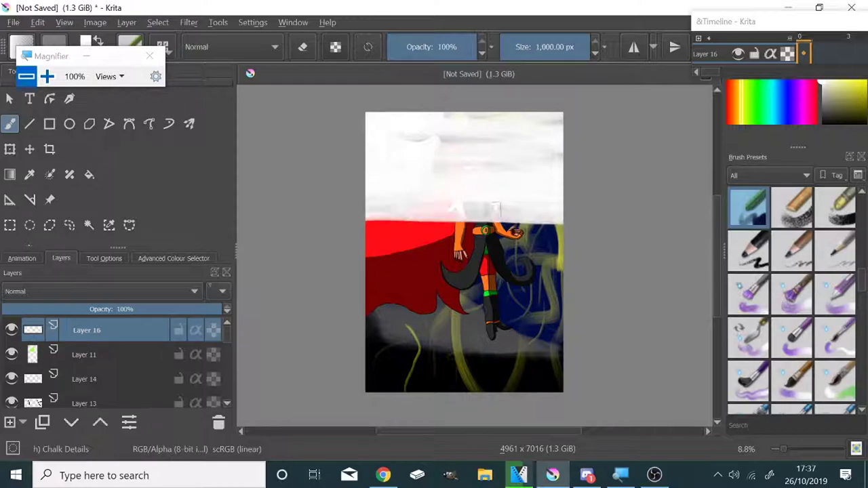
{"action": "mouse_move", "coordinate": [495, 209]}
{"action": "left_mouse_down"}
{"action": "mouse_move", "coordinate": [536, 251]}
{"action": "mouse_move", "coordinate": [480, 267]}
{"action": "mouse_move", "coordinate": [380, 319]}
{"action": "mouse_move", "coordinate": [428, 367]}
{"action": "mouse_move", "coordinate": [407, 312]}
{"action": "mouse_move", "coordinate": [426, 155]}
{"action": "mouse_move", "coordinate": [472, 202]}
{"action": "left_mouse_up"}
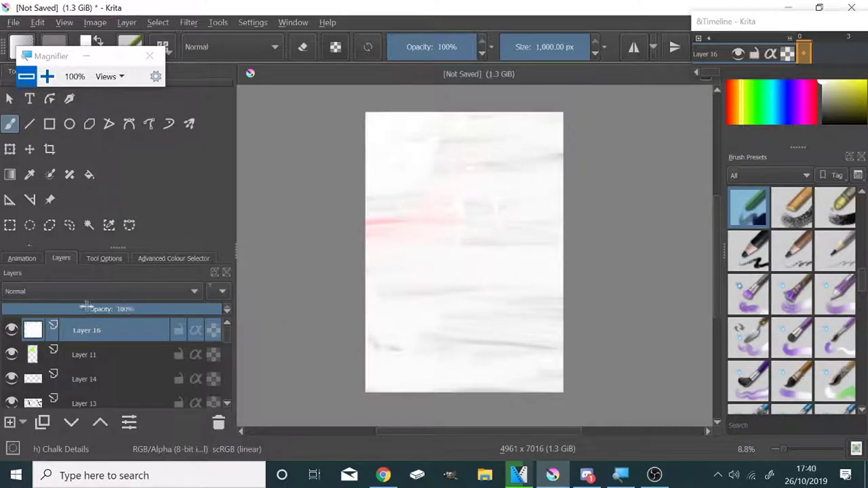
{"action": "left_click_drag", "start_coordinate": [86, 307], "coordinate": [7, 308]}
{"action": "scroll", "coordinate": [474, 257], "scroll_direction": "up", "scroll_amount": 3}
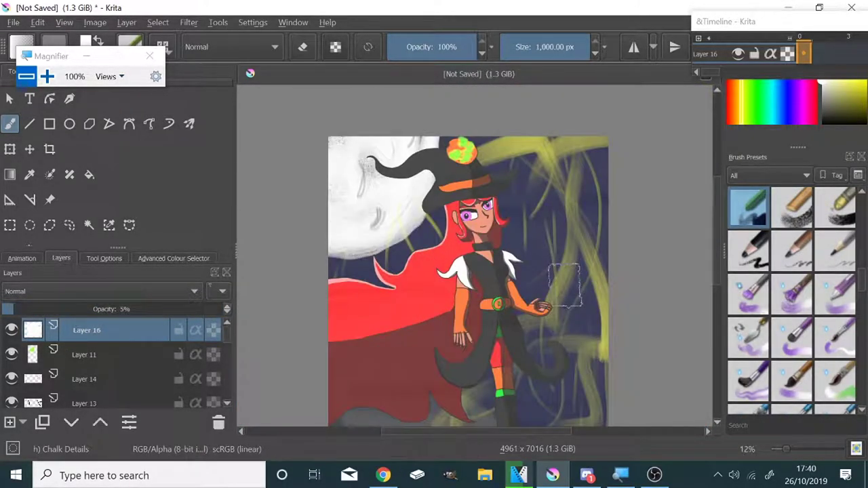
{"action": "scroll", "coordinate": [475, 257], "scroll_direction": "down", "scroll_amount": 3}
{"action": "scroll", "coordinate": [493, 257], "scroll_direction": "up", "scroll_amount": 5}
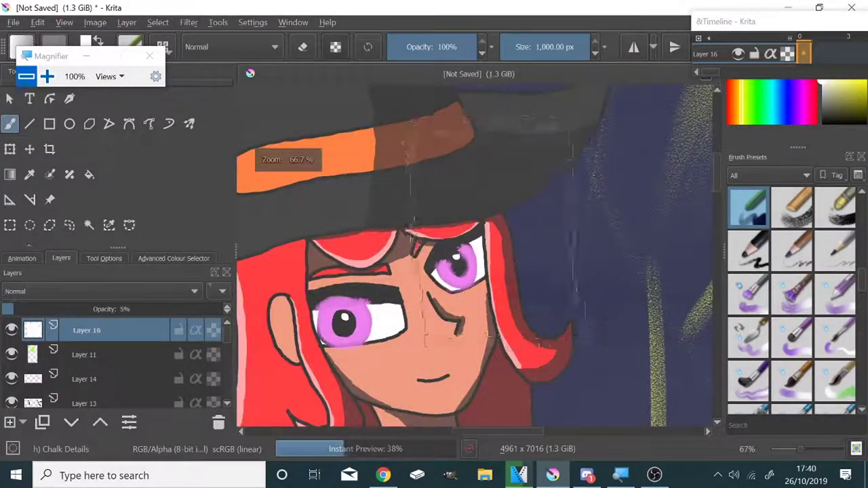
{"action": "scroll", "coordinate": [493, 258], "scroll_direction": "down", "scroll_amount": 4}
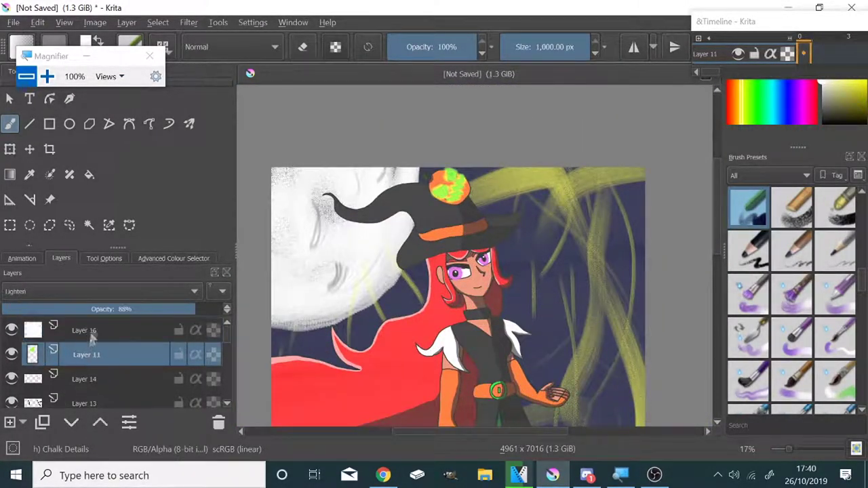
- Move the green sketch Layer 11 above the white wash Layer 16
{"action": "left_click_drag", "start_coordinate": [85, 361], "coordinate": [93, 324]}
{"action": "scroll", "coordinate": [475, 292], "scroll_direction": "down", "scroll_amount": 2}
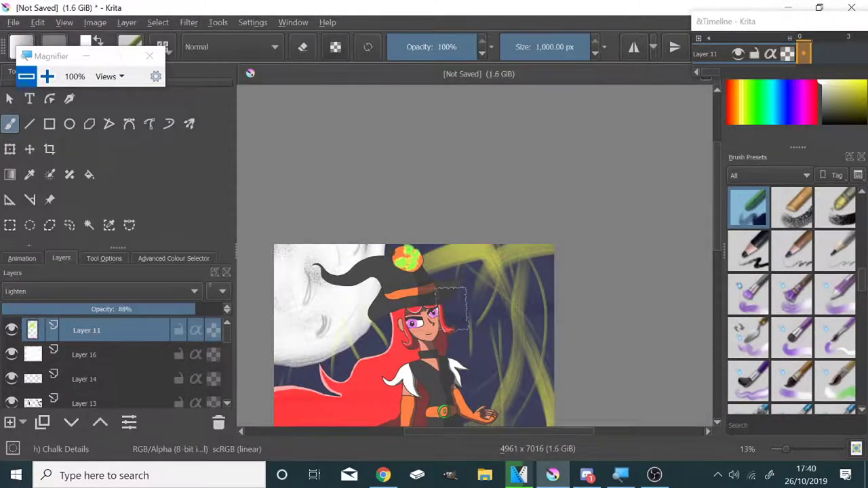
{"action": "scroll", "coordinate": [308, 366], "scroll_direction": "up", "scroll_amount": 4}
{"action": "scroll", "coordinate": [309, 366], "scroll_direction": "down", "scroll_amount": 4}
{"action": "scroll", "coordinate": [309, 385], "scroll_direction": "down", "scroll_amount": 1}
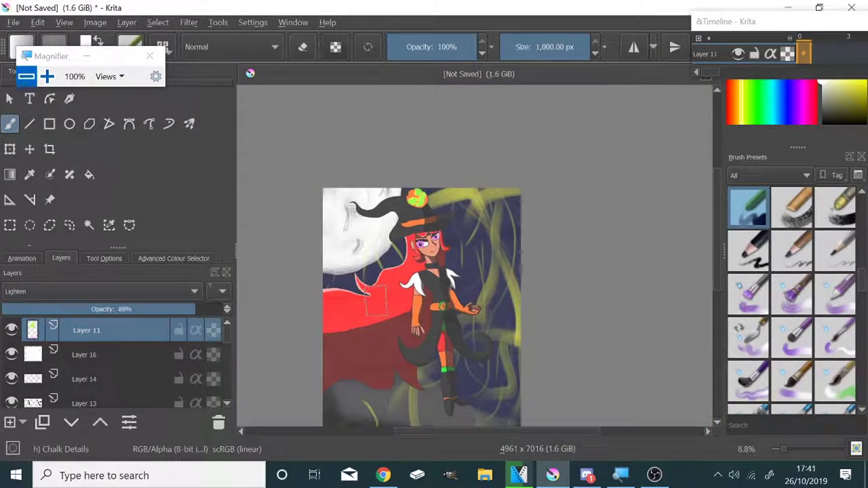
{"action": "scroll", "coordinate": [756, 350], "scroll_direction": "down", "scroll_amount": 2}
{"action": "scroll", "coordinate": [756, 350], "scroll_direction": "down", "scroll_amount": 2}
{"action": "scroll", "coordinate": [756, 350], "scroll_direction": "down", "scroll_amount": 1}
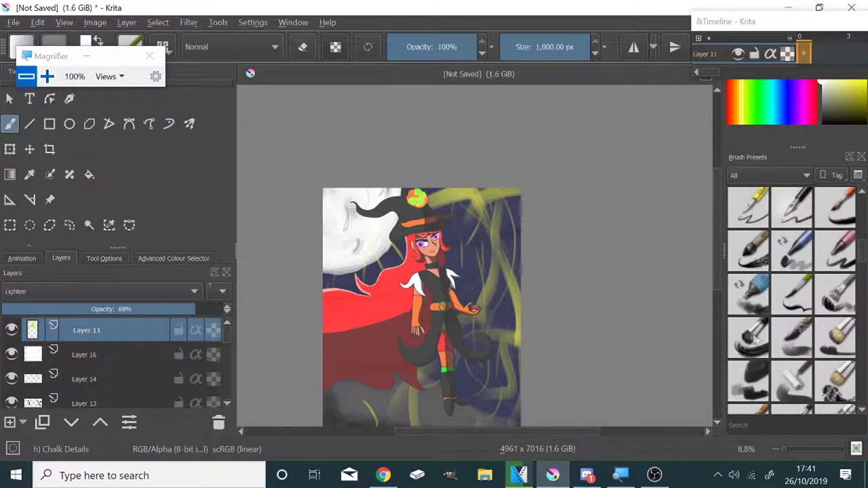
{"action": "scroll", "coordinate": [756, 349], "scroll_direction": "down", "scroll_amount": 2}
{"action": "scroll", "coordinate": [756, 350], "scroll_direction": "up", "scroll_amount": 2}
{"action": "scroll", "coordinate": [758, 348], "scroll_direction": "up", "scroll_amount": 3}
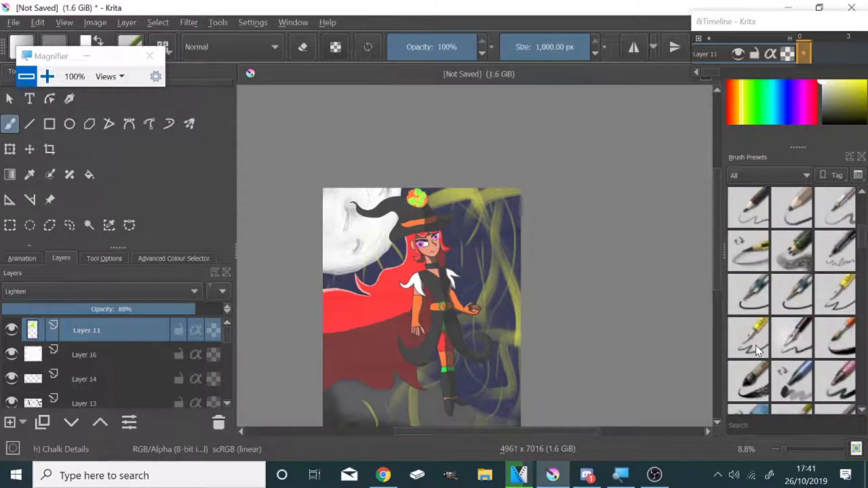
- With the Ink-3 Gpen preset, write the artist's signature beside the head on a new Layer 17
{"action": "left_click", "coordinate": [833, 307]}
{"action": "key", "text": "Insert"}
{"action": "scroll", "coordinate": [343, 312], "scroll_direction": "up", "scroll_amount": 5}
{"action": "scroll", "coordinate": [342, 312], "scroll_direction": "up", "scroll_amount": 5}
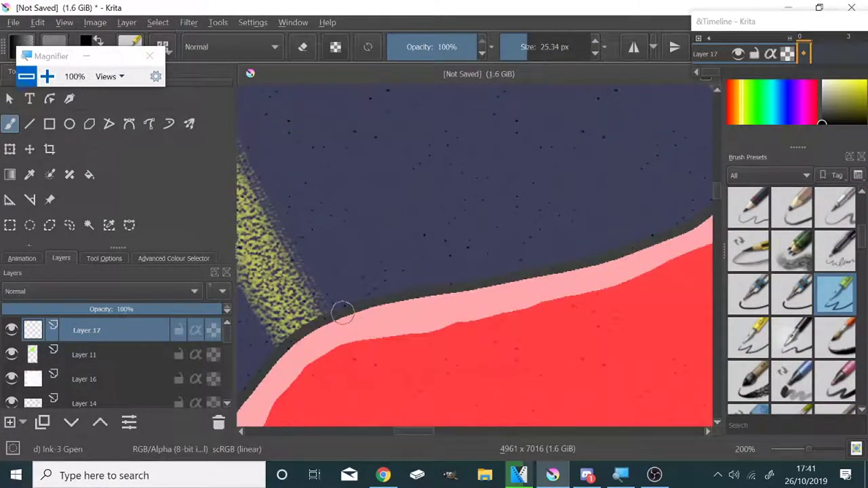
{"action": "scroll", "coordinate": [343, 312], "scroll_direction": "down", "scroll_amount": 3}
{"action": "left_click_drag", "start_coordinate": [356, 205], "coordinate": [383, 239]}
{"action": "mouse_move", "coordinate": [417, 193]}
{"action": "left_mouse_down"}
{"action": "mouse_move", "coordinate": [474, 224]}
{"action": "mouse_move", "coordinate": [546, 163]}
{"action": "left_mouse_up"}
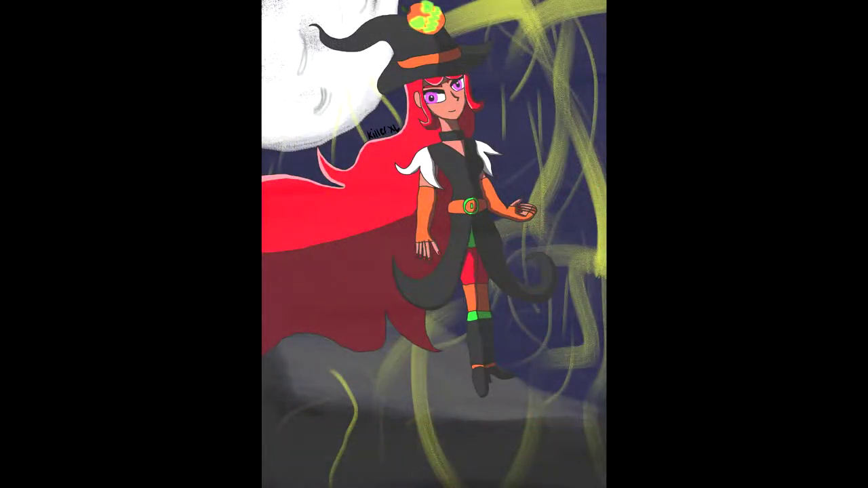